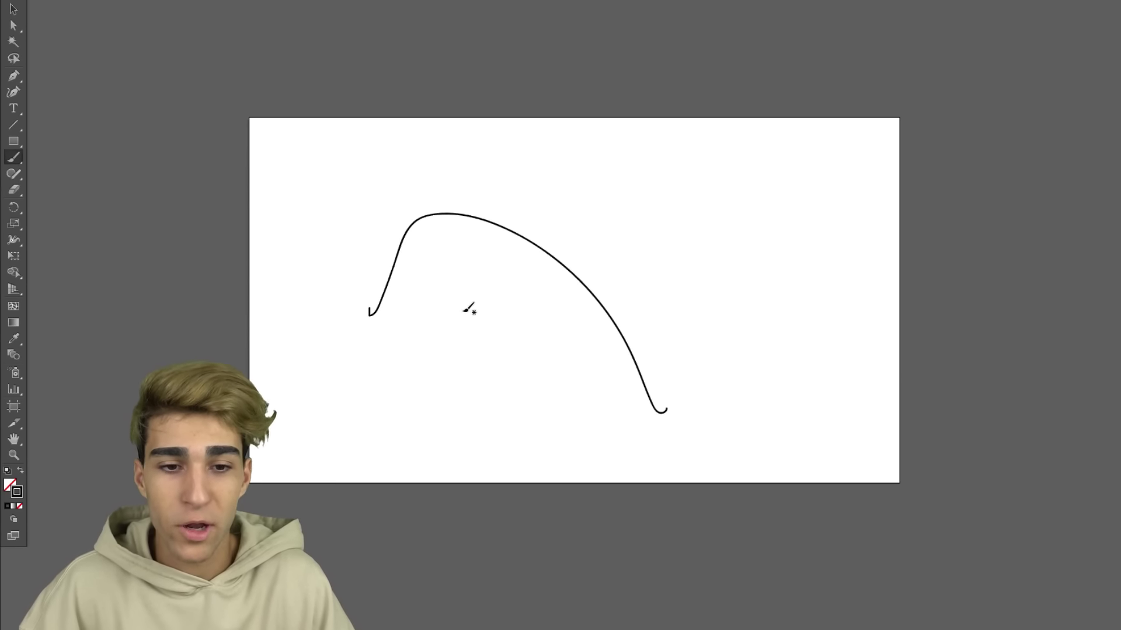
- Draw a wavy black freehand curve across the artboard
drag(839, 330, 777, 216)
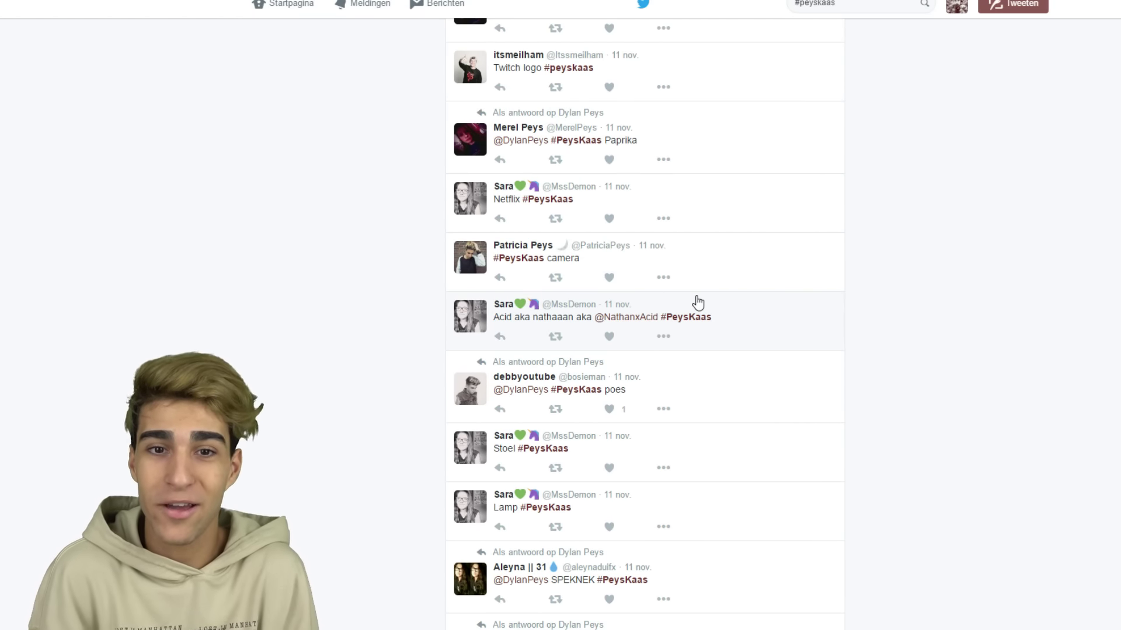
drag(587, 337, 500, 328)
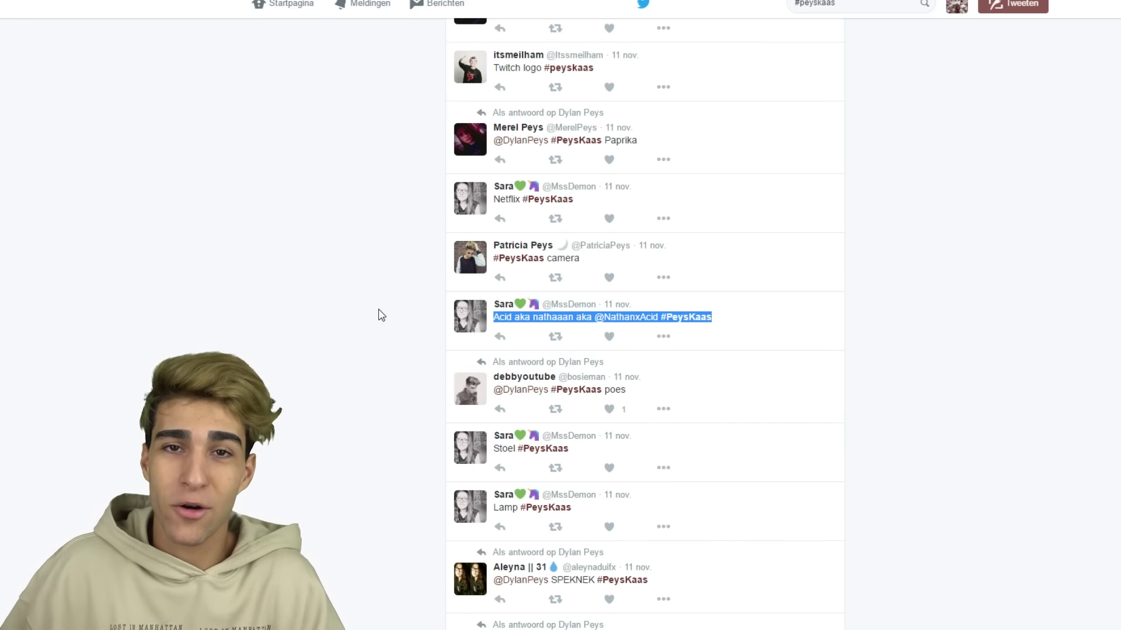
scroll(321, 401, up, 9)
scroll(327, 431, down, 4)
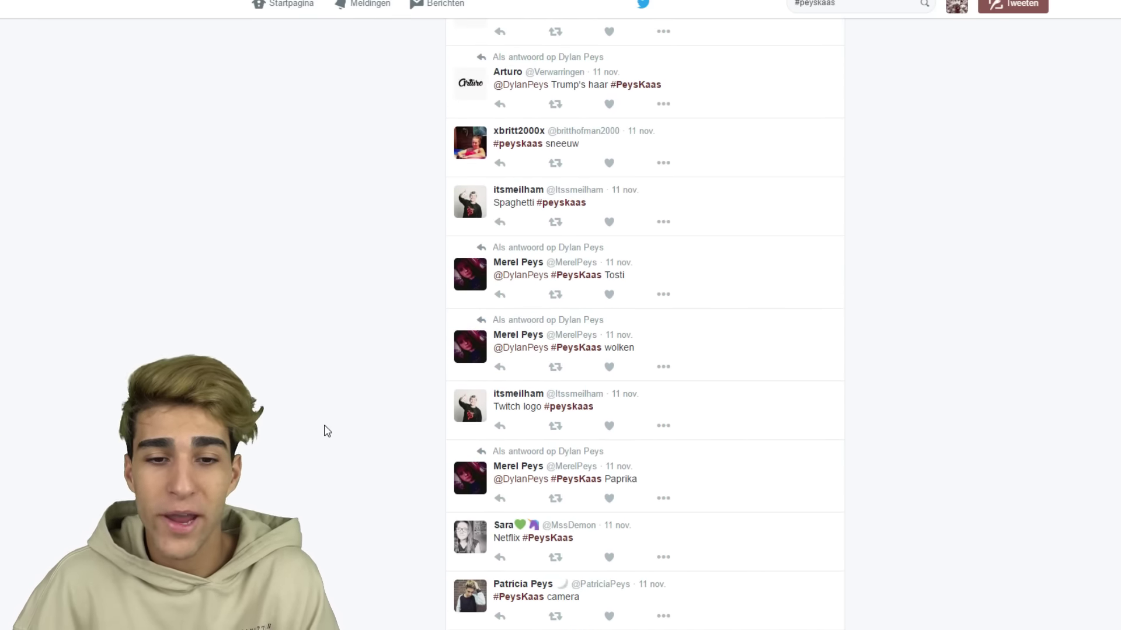
scroll(325, 433, up, 4)
scroll(325, 435, up, 3)
scroll(315, 433, up, 3)
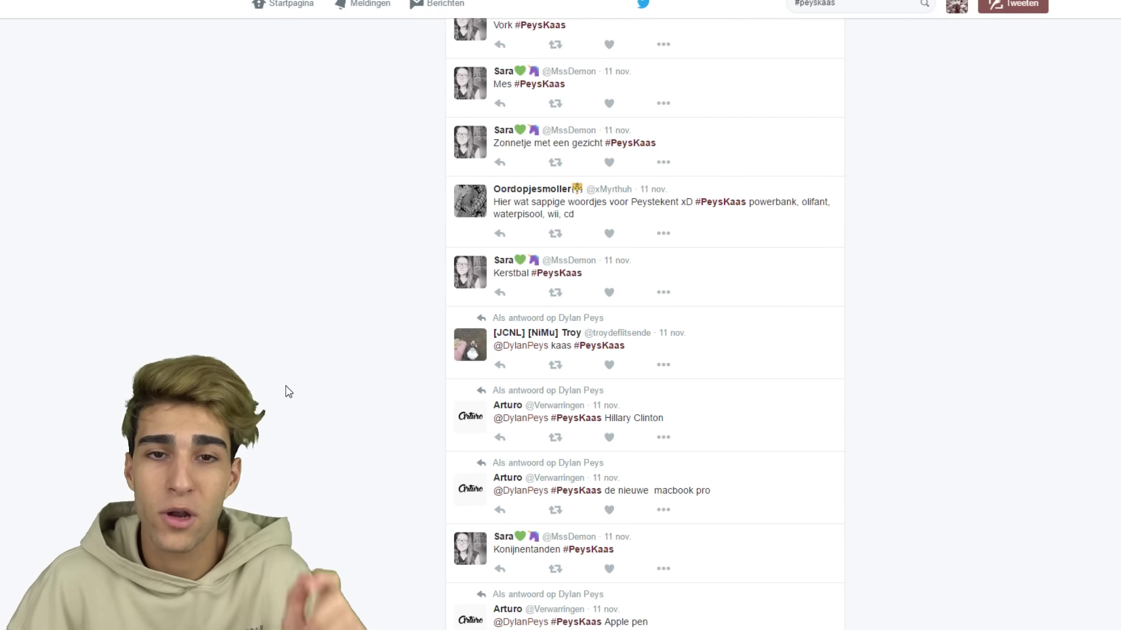
scroll(289, 394, down, 7)
scroll(289, 411, down, 5)
scroll(286, 423, down, 2)
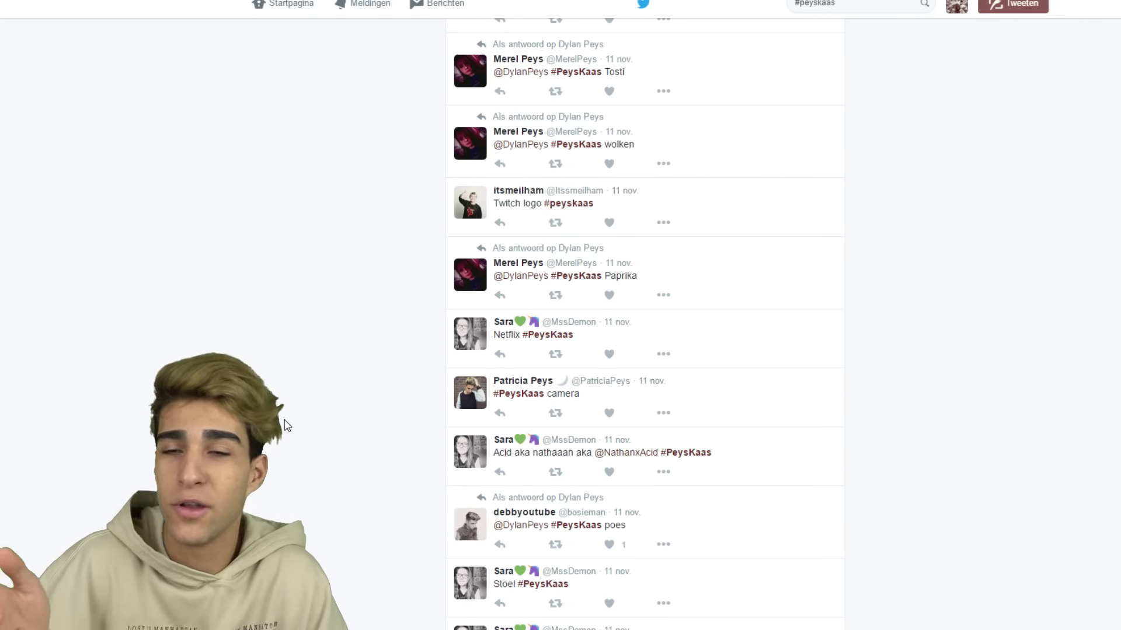
scroll(291, 418, down, 2)
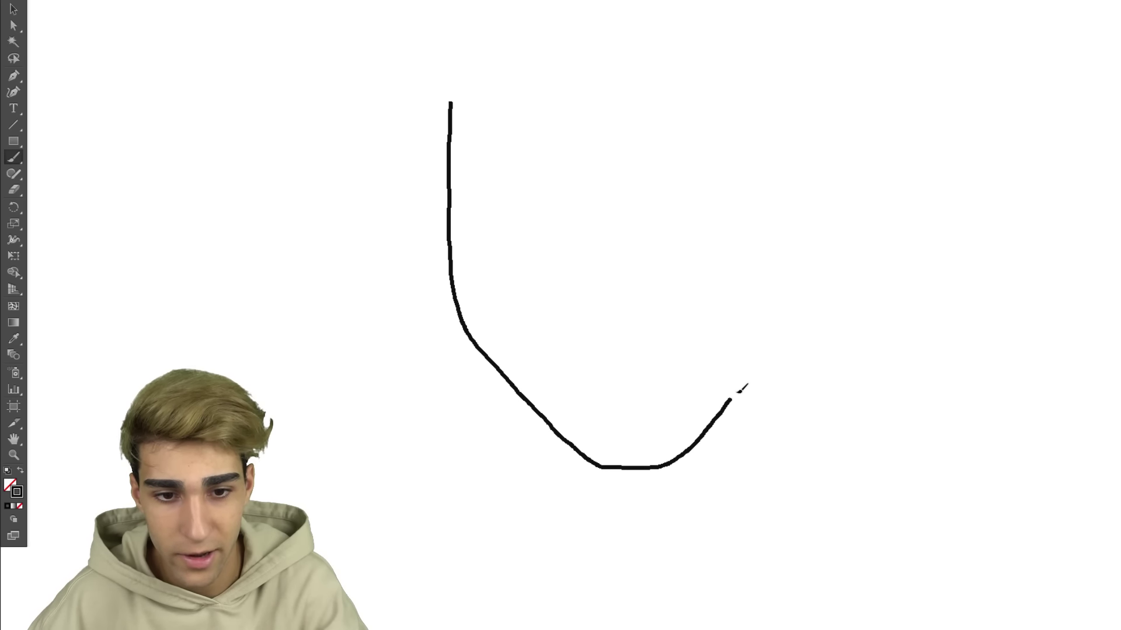
- Finish the U-shaped face outline, move it left, and sketch two brown hair strokes
drag(795, 116, 796, 88)
scroll(815, 230, down, 5)
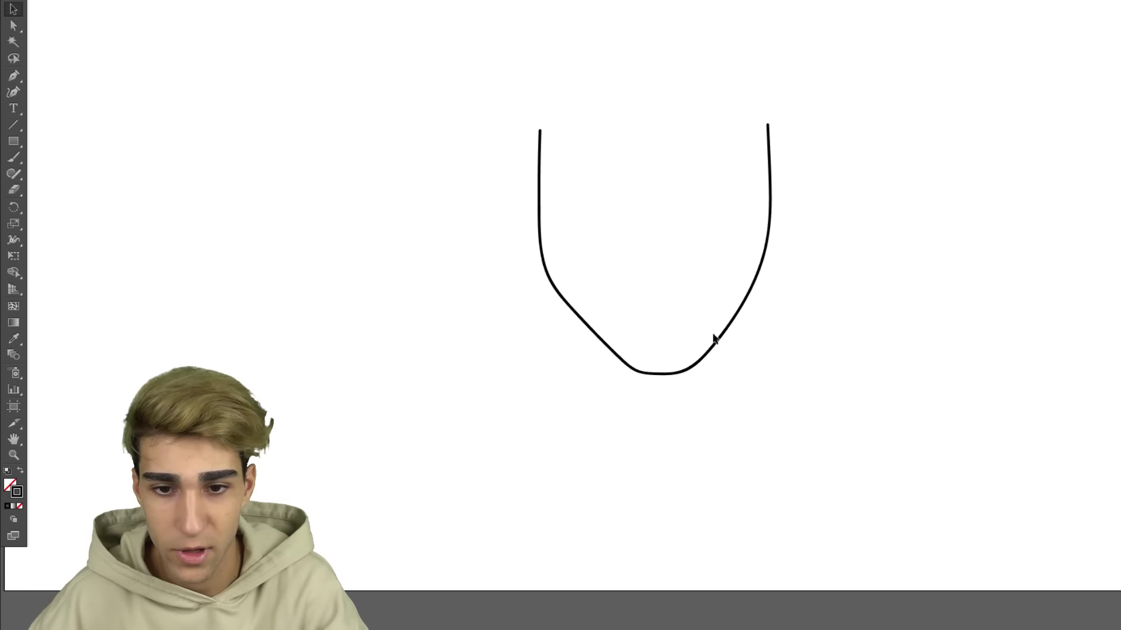
click(713, 335)
click(756, 260)
drag(757, 270, 676, 268)
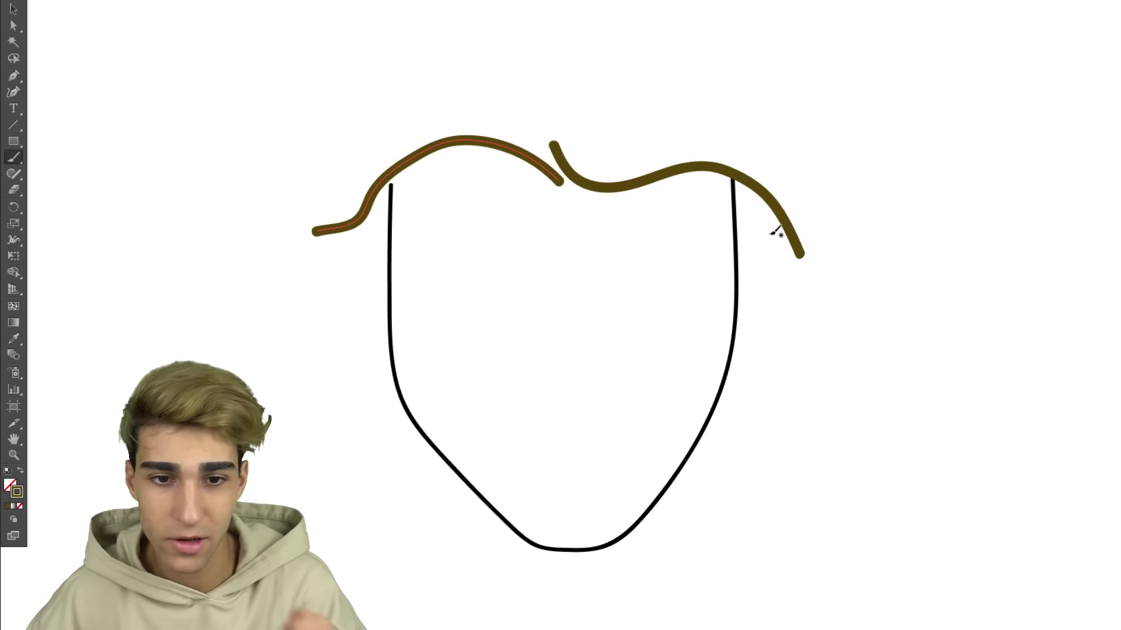
drag(733, 219, 789, 287)
drag(540, 87, 812, 172)
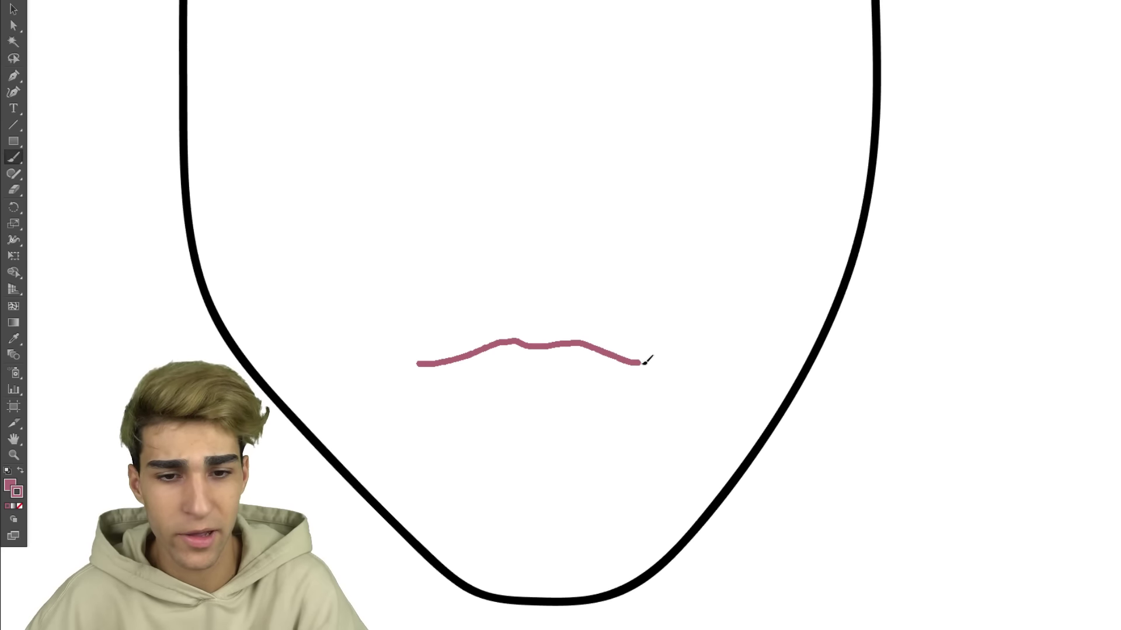
- Paint the pink lower lip and the line where the lips meet
drag(452, 281, 928, 361)
scroll(938, 363, down, 5)
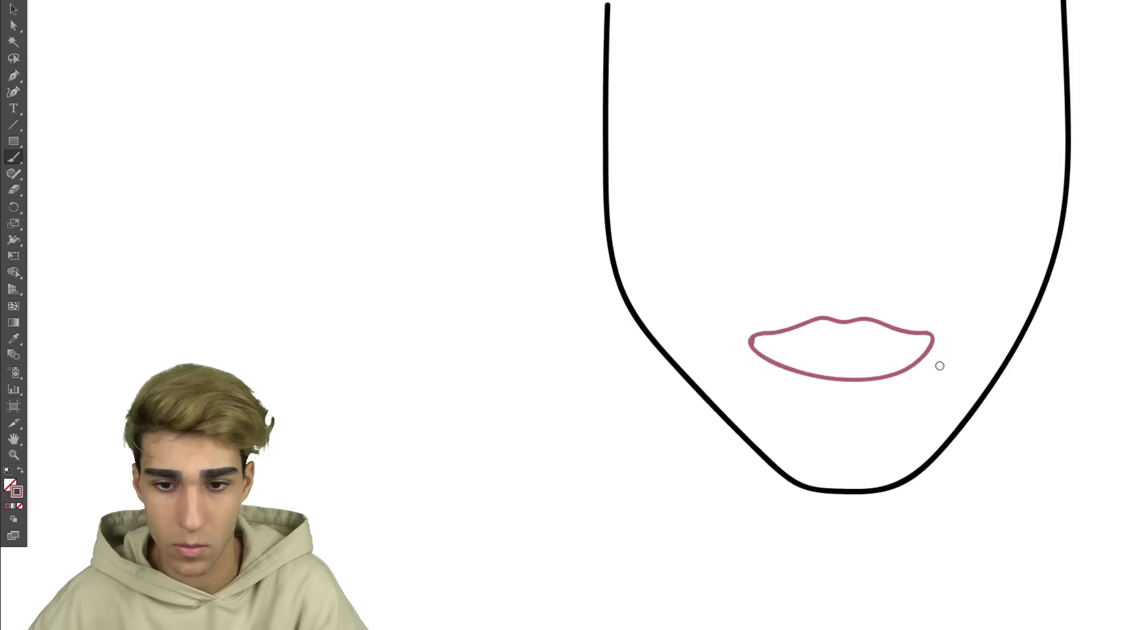
scroll(868, 295, up, 3)
scroll(806, 295, down, 1)
scroll(718, 369, up, 3)
scroll(660, 334, up, 1)
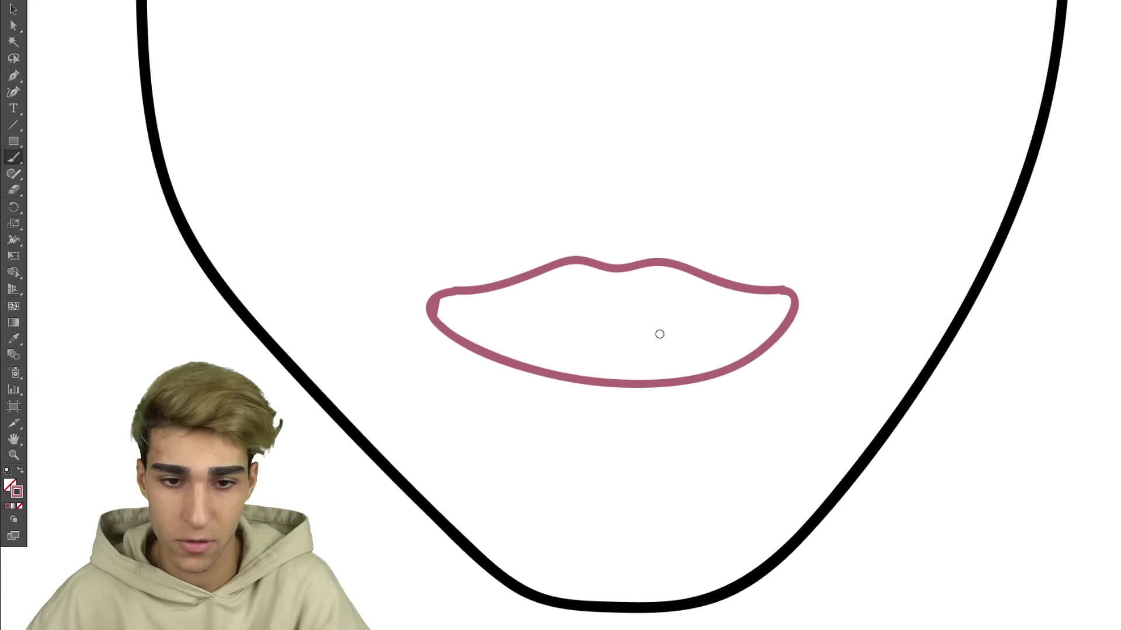
scroll(795, 298, down, 1)
drag(757, 334, 710, 345)
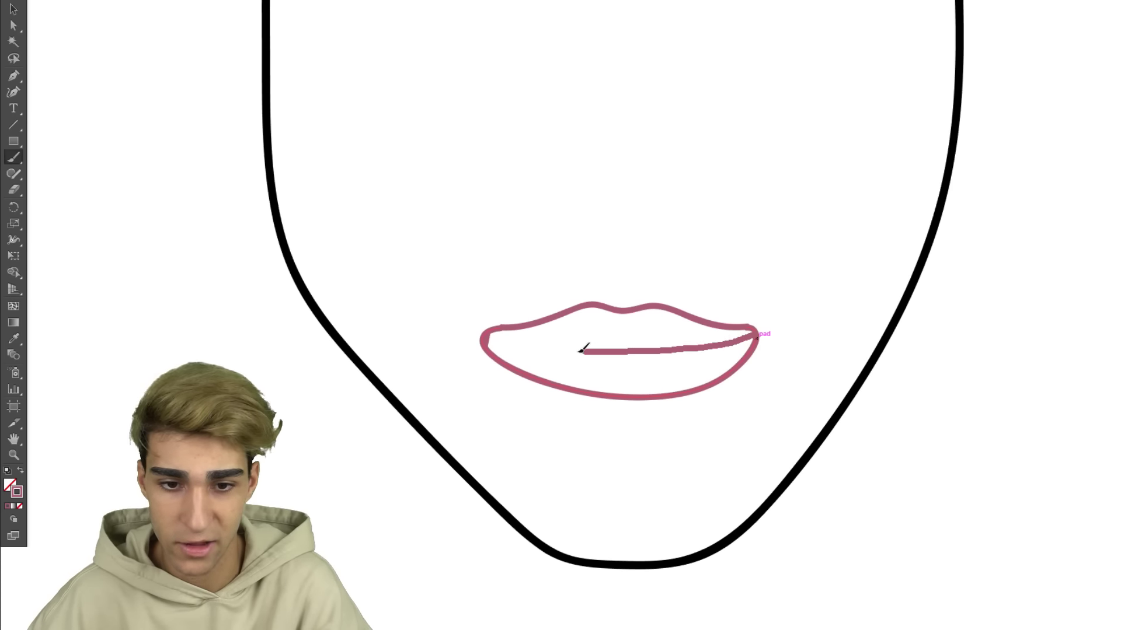
drag(518, 344, 496, 341)
scroll(302, 160, up, 2)
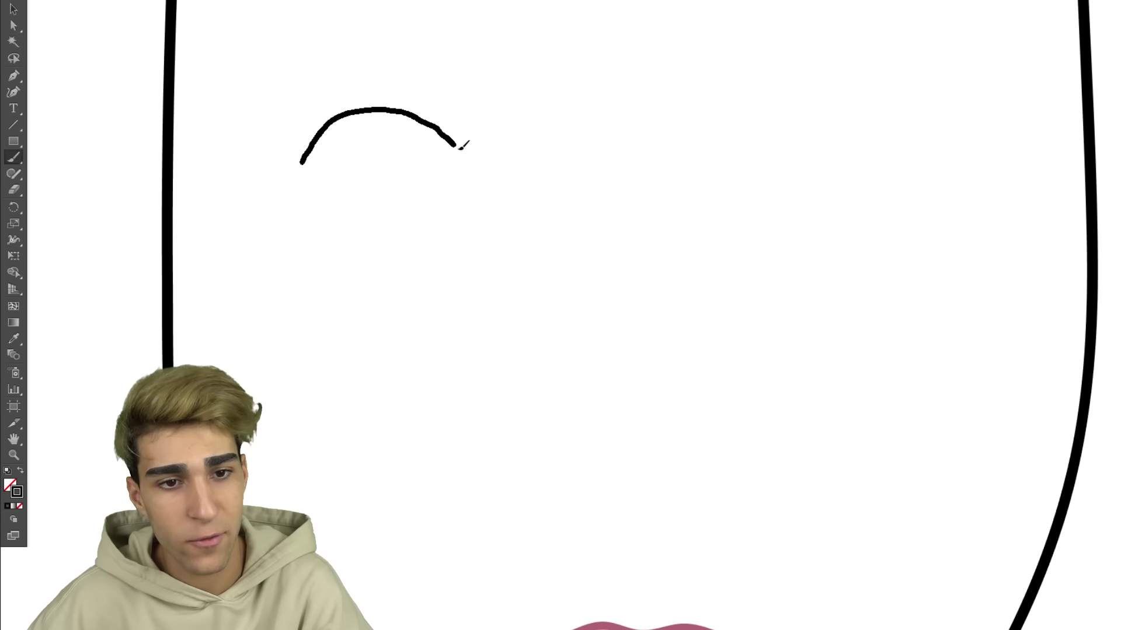
scroll(482, 159, up, 2)
- Draw the almond-shaped left eye
drag(657, 155, 482, 199)
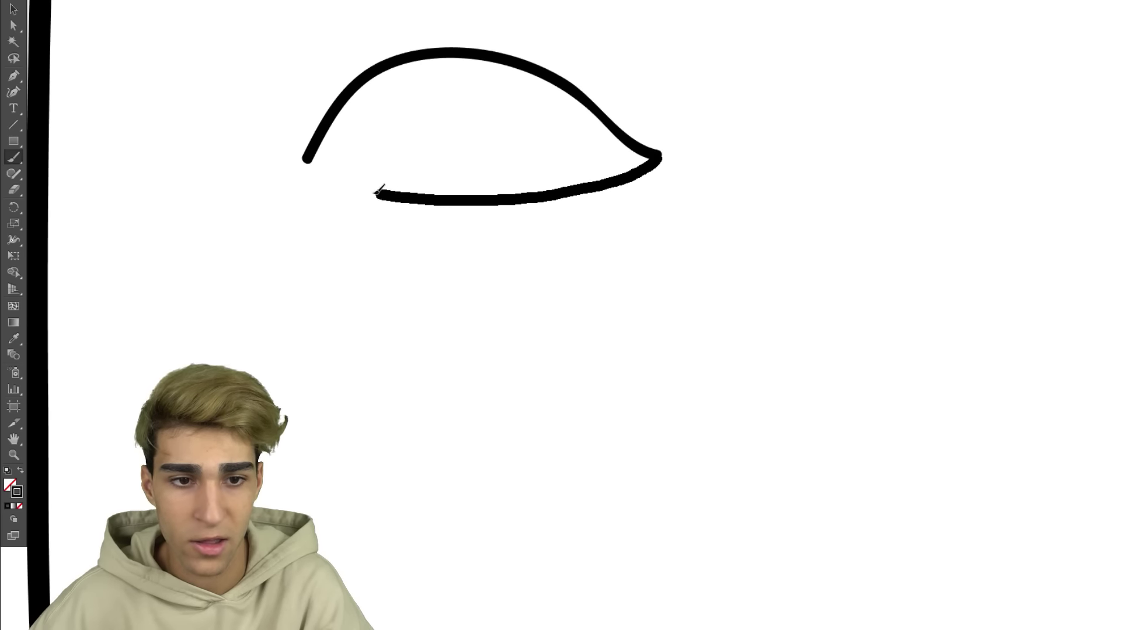
key(ctrl+0)
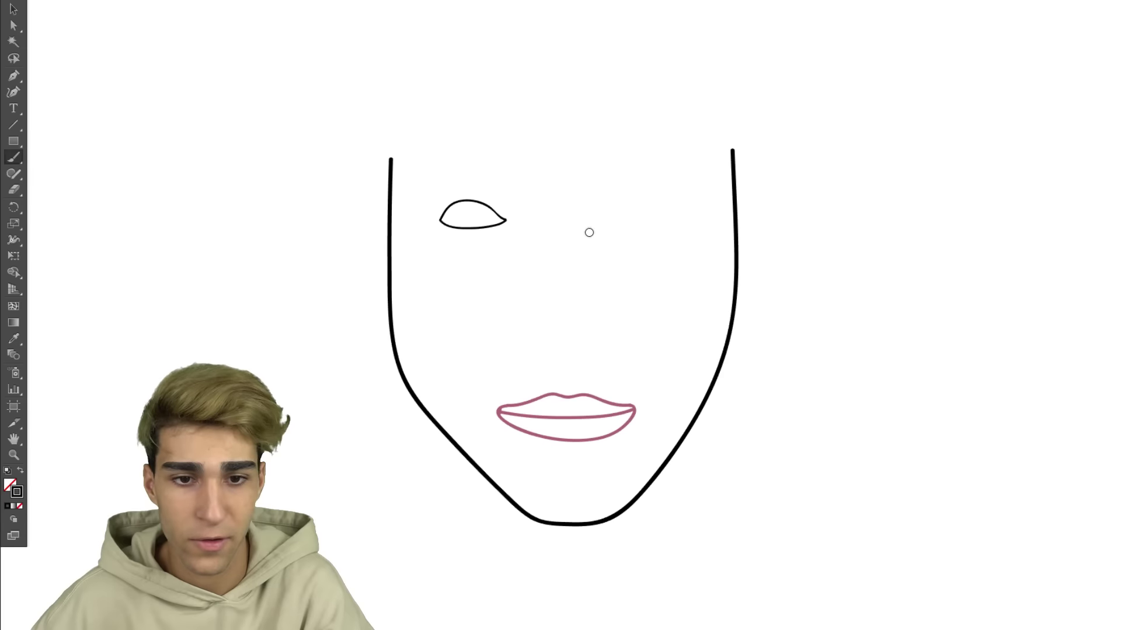
scroll(624, 274, up, 1)
- Copy the eye to the right side, reflect it, and fill the lips pink
key(v)
drag(450, 209, 674, 210)
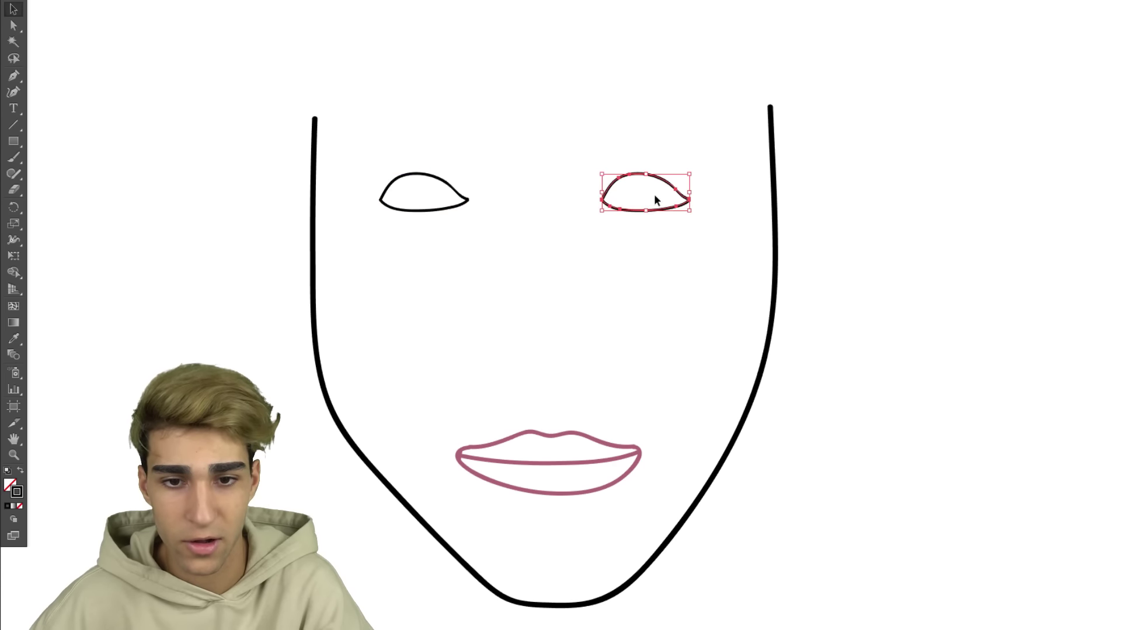
right_click(654, 200)
mouse_move(702, 363)
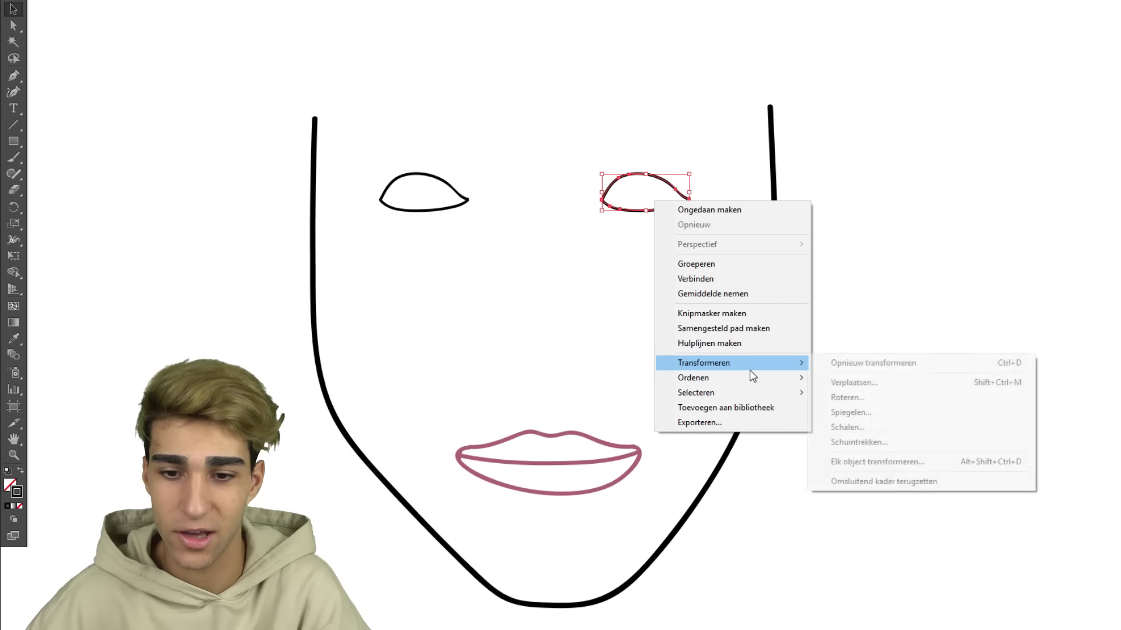
click(864, 419)
click(638, 379)
drag(670, 260, 671, 253)
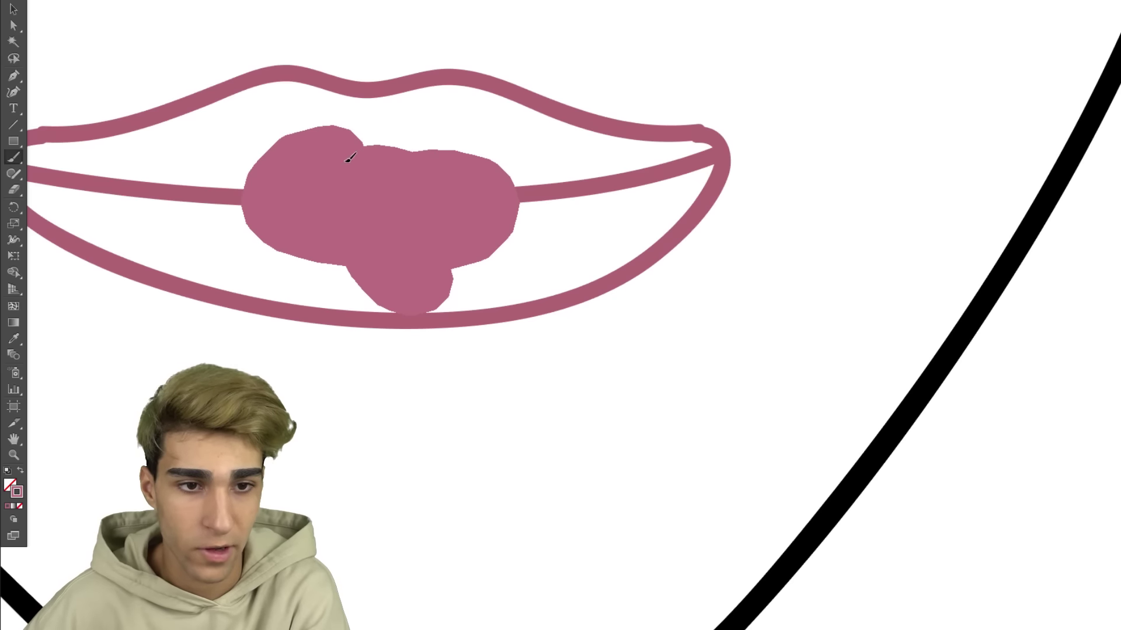
mouse_move(345, 157)
mouse_down()
mouse_move(300, 105)
mouse_move(512, 126)
mouse_up()
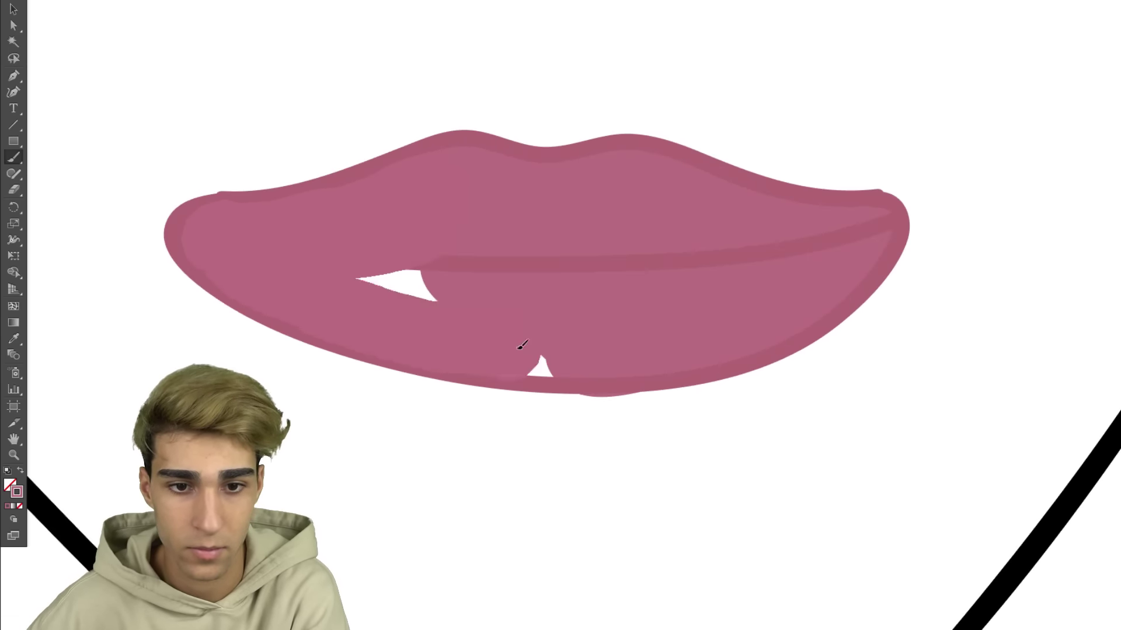
- Paint skin strokes across the face and recolour them light pink E2C2BC
double_click(15, 492)
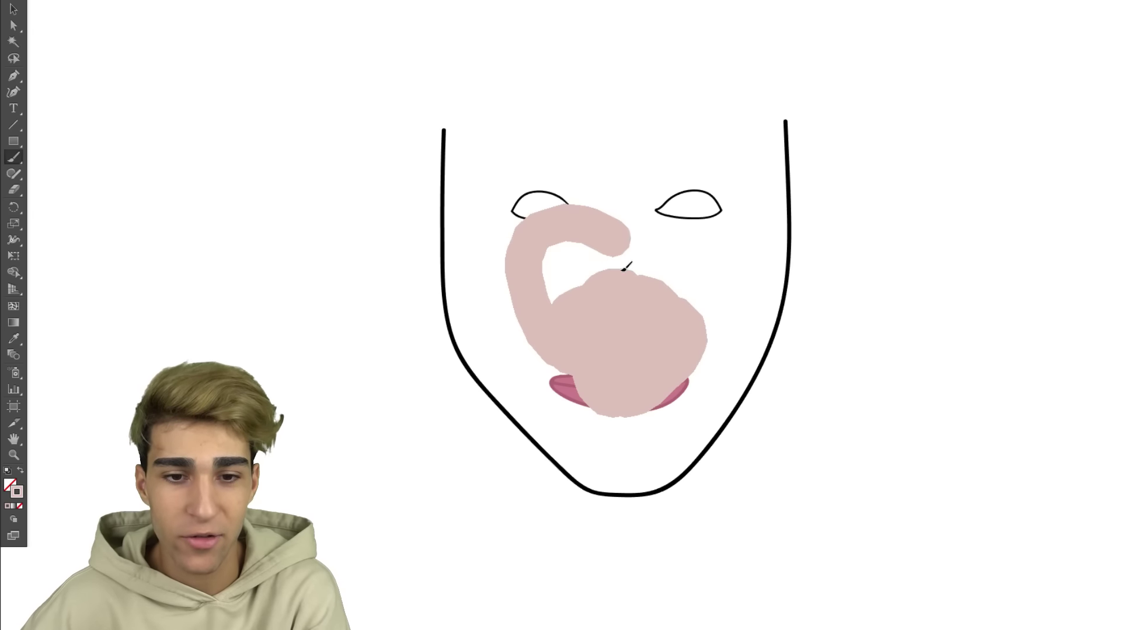
mouse_move(622, 269)
mouse_down()
mouse_move(576, 250)
mouse_move(588, 233)
mouse_move(711, 228)
mouse_move(654, 259)
mouse_up()
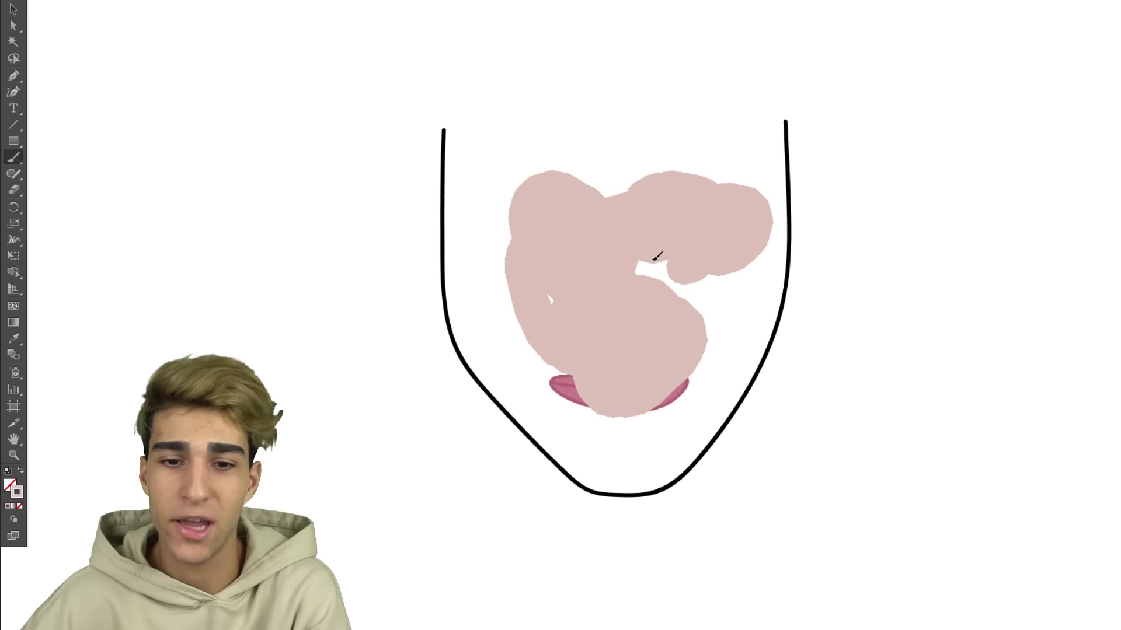
mouse_move(511, 255)
mouse_down()
mouse_move(465, 185)
mouse_move(496, 175)
mouse_up()
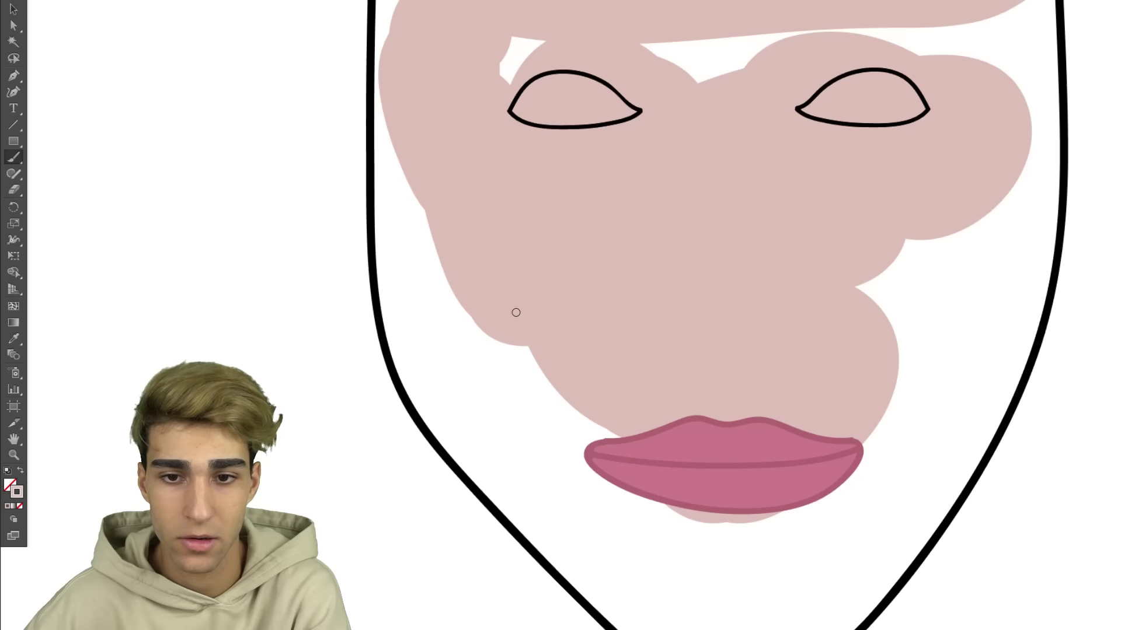
drag(408, 100, 581, 538)
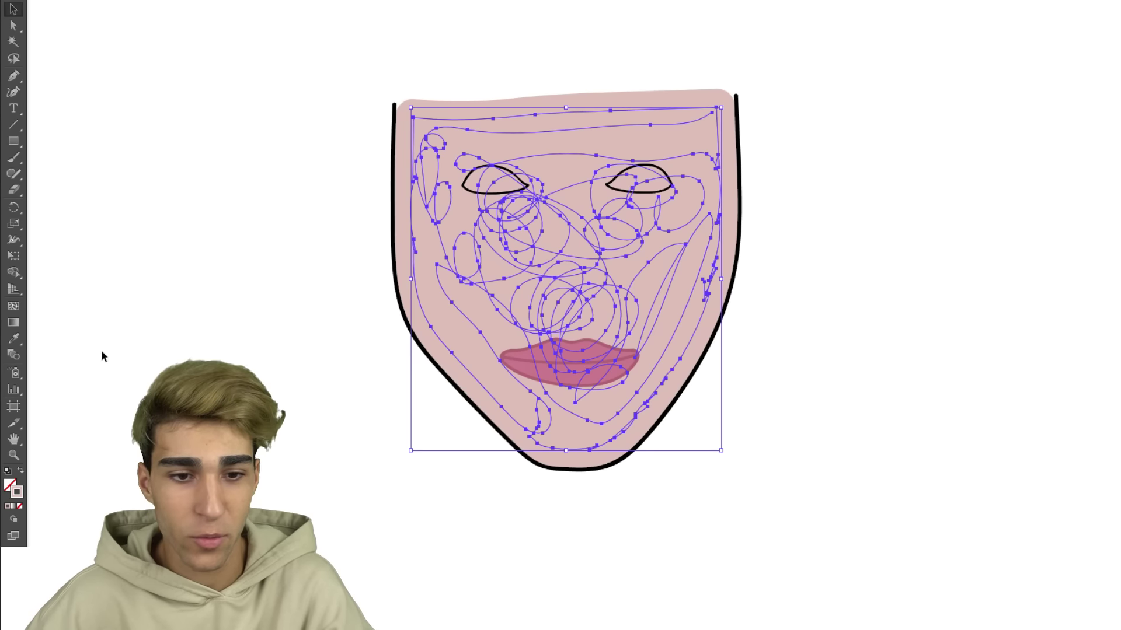
double_click(21, 491)
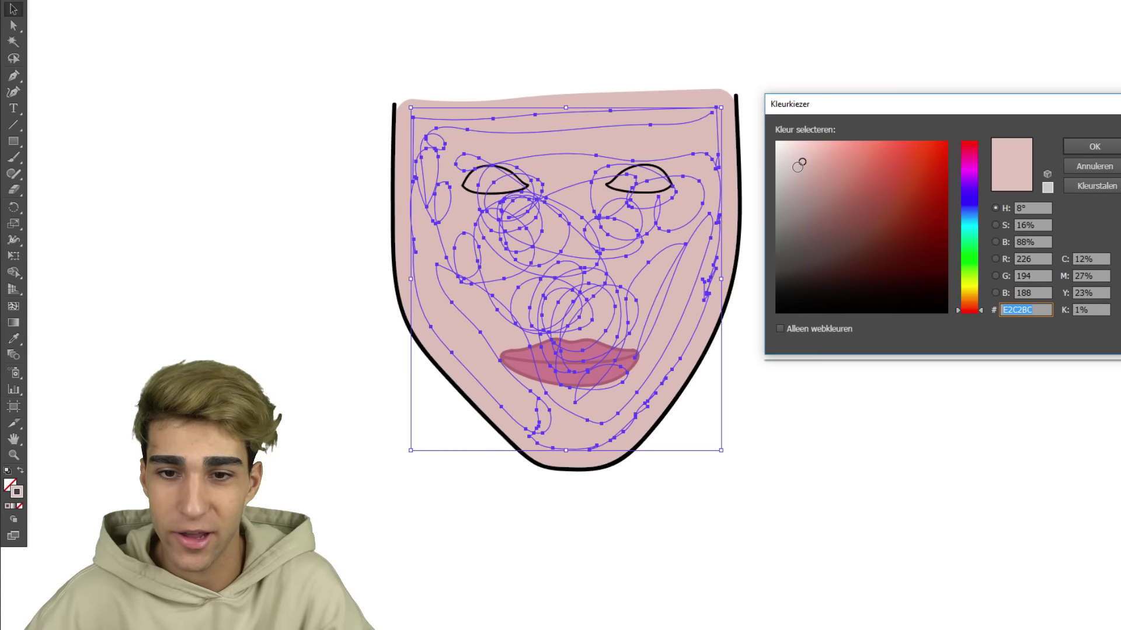
key(Return)
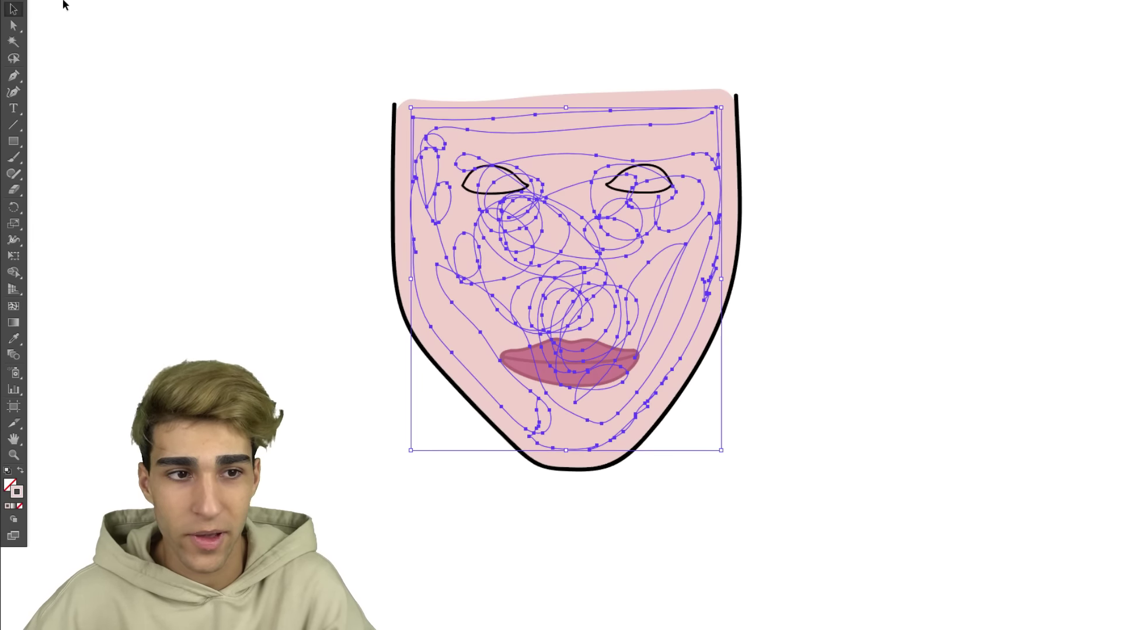
click(279, 153)
scroll(331, 188, down, 2)
scroll(452, 175, up, 5)
- Paint the curved nostrils along the bottom of the nose
key(b)
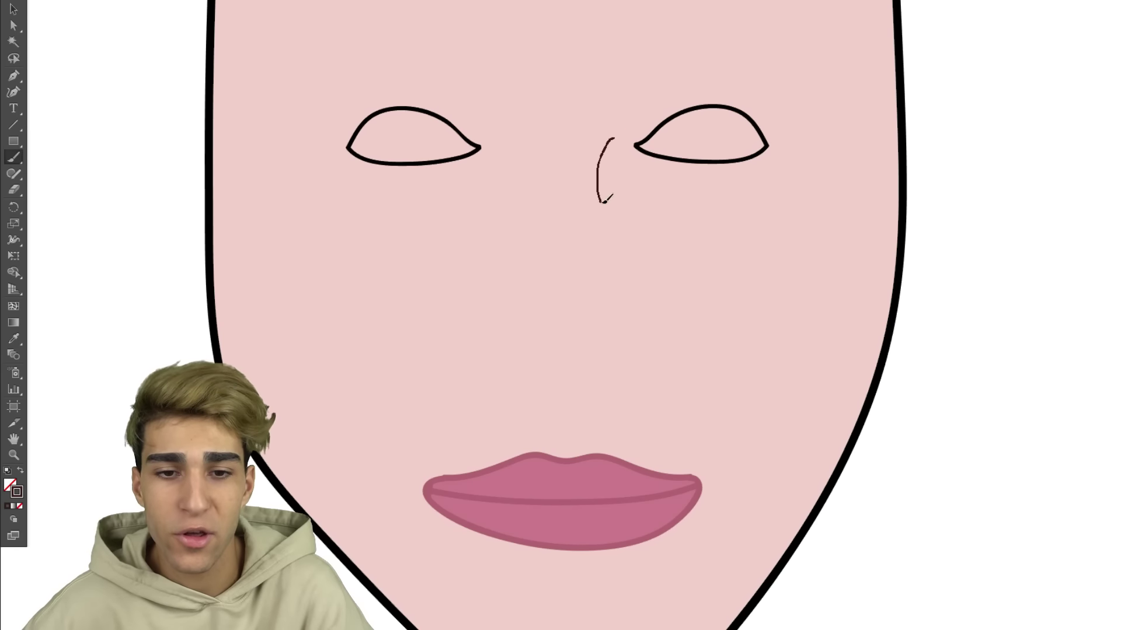
scroll(632, 349, up, 2)
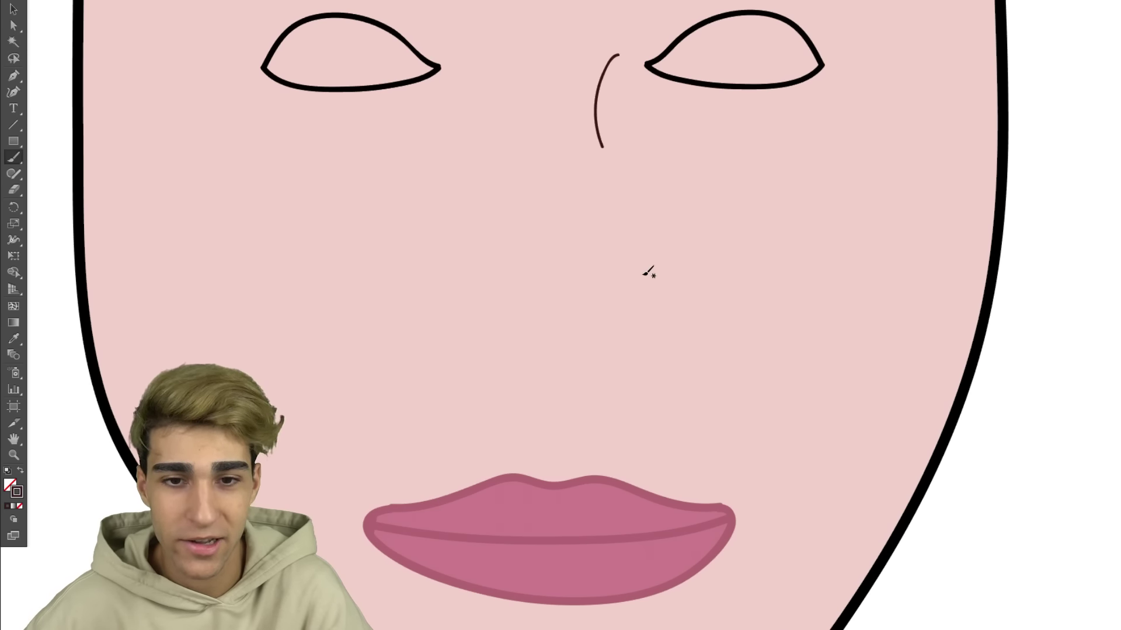
drag(644, 273, 614, 319)
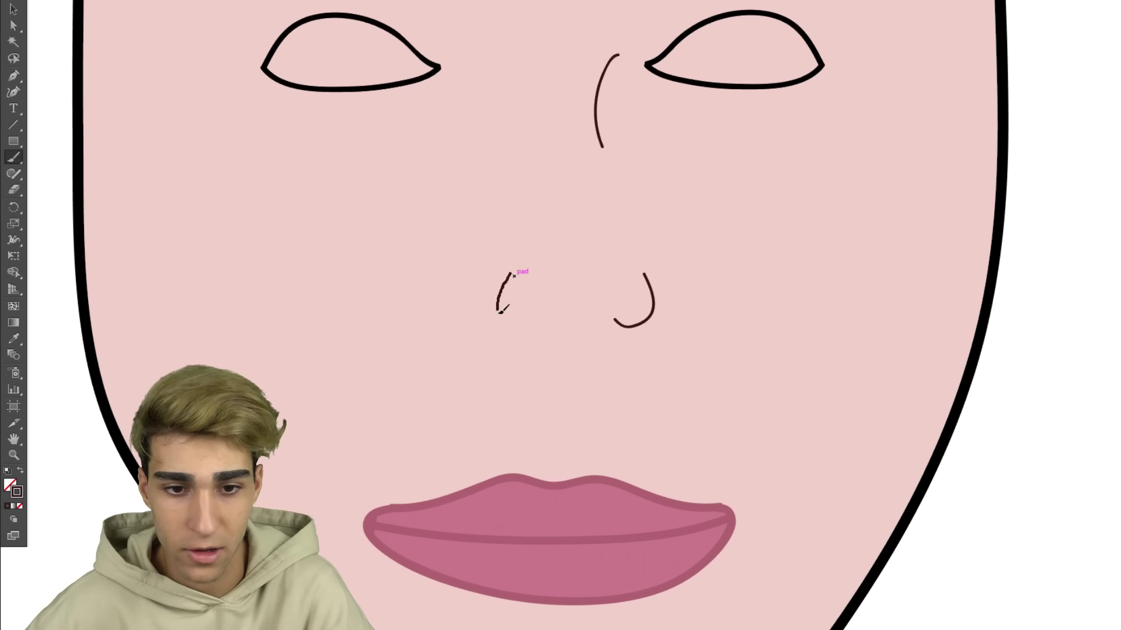
drag(554, 313, 627, 310)
scroll(711, 238, down, 5)
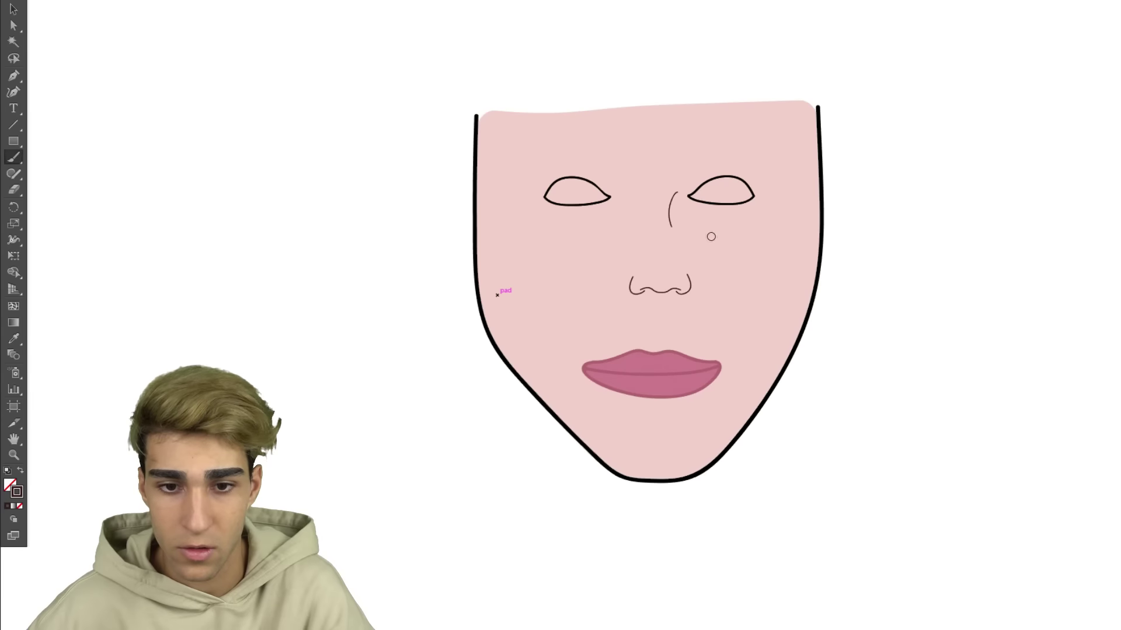
scroll(732, 234, down, 4)
scroll(735, 236, up, 2)
scroll(727, 243, up, 2)
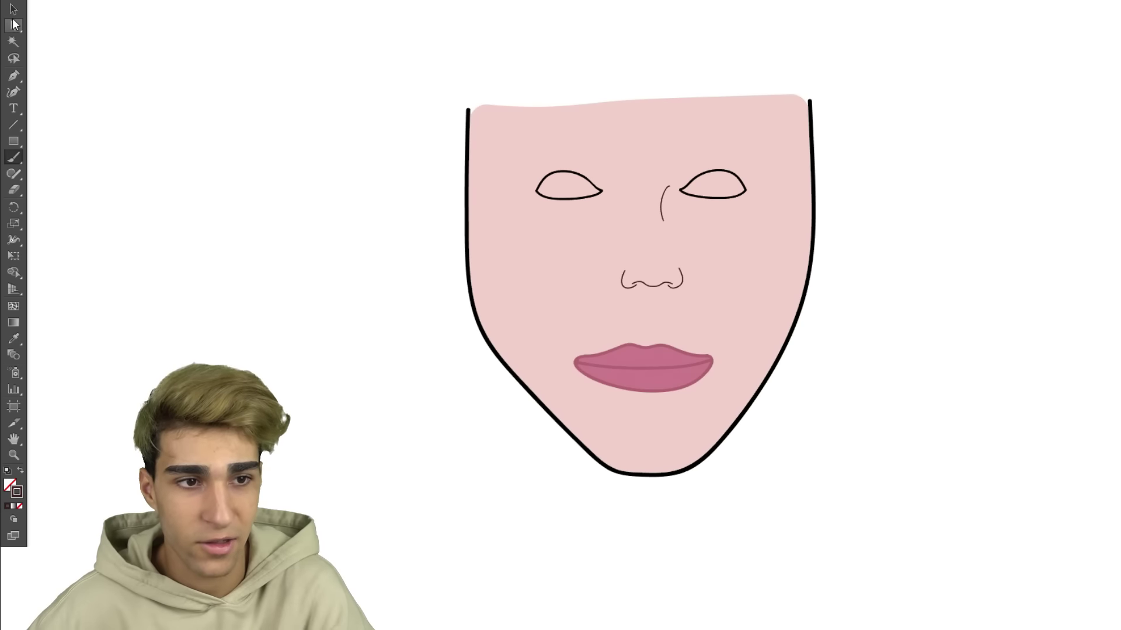
scroll(637, 278, up, 8)
- Extend the nose's left side line and start a blue iris in the left eye
key(b)
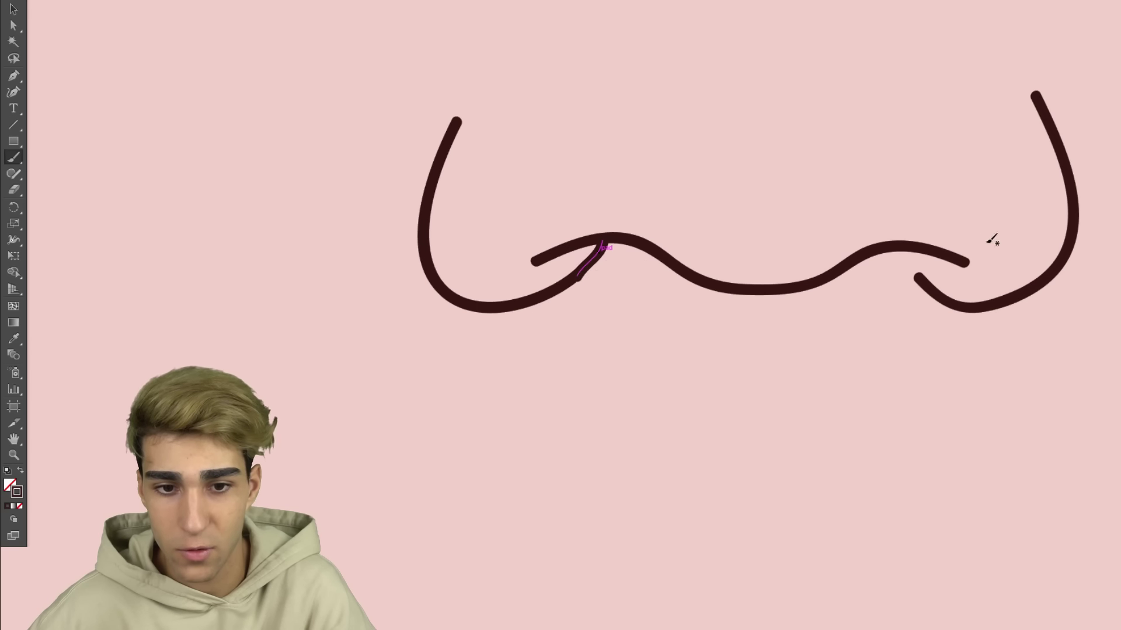
scroll(916, 262, down, 5)
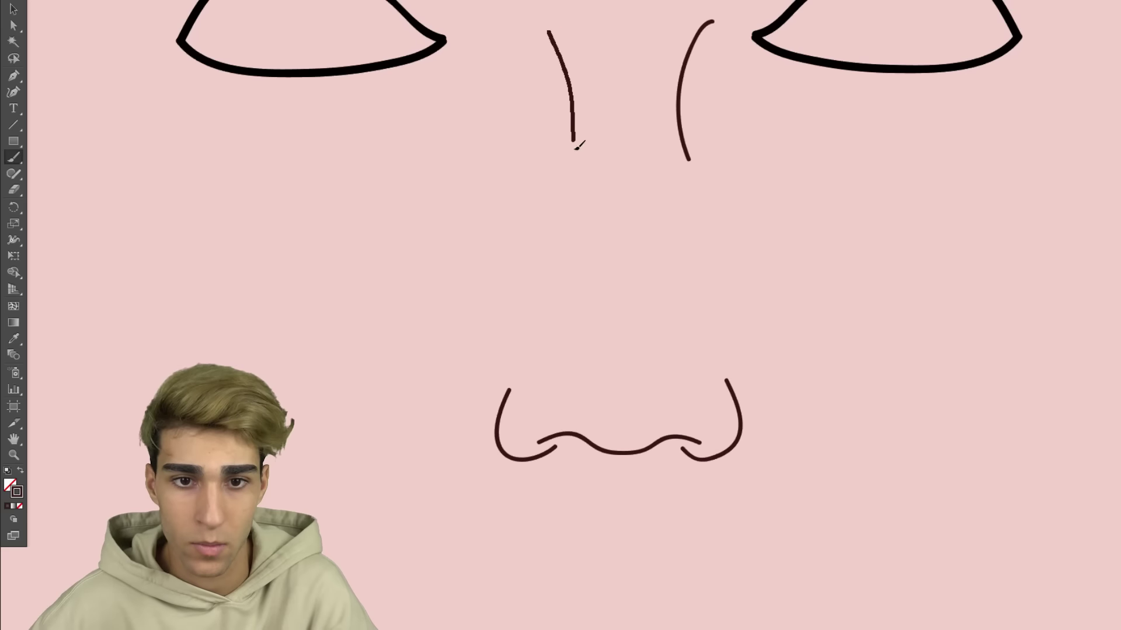
drag(578, 146, 532, 350)
scroll(546, 237, down, 2)
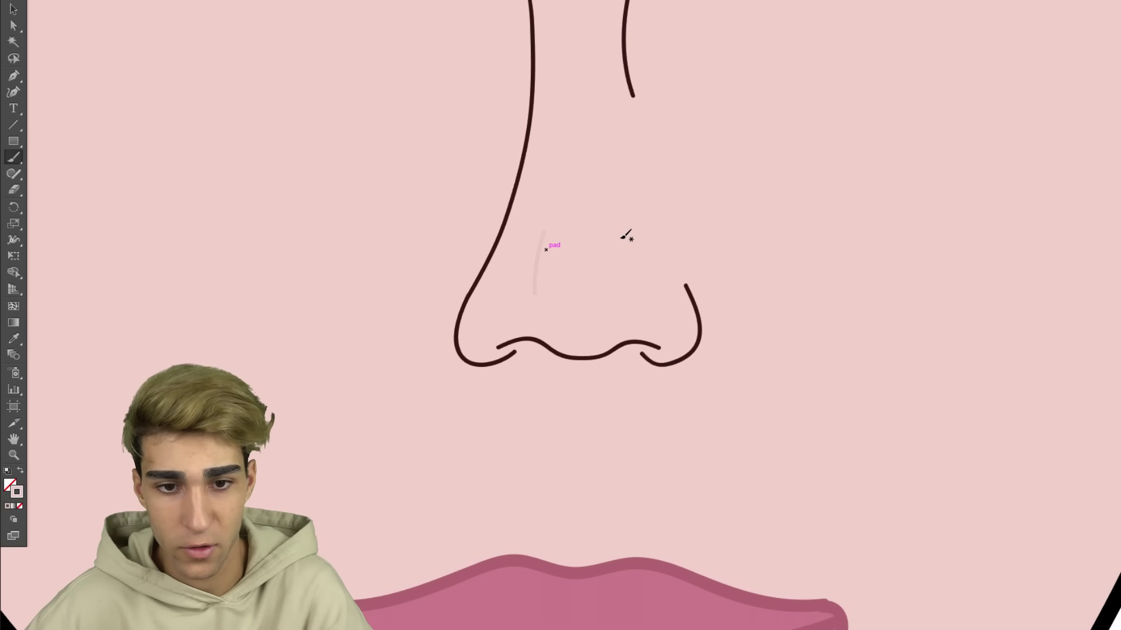
scroll(630, 297, down, 5)
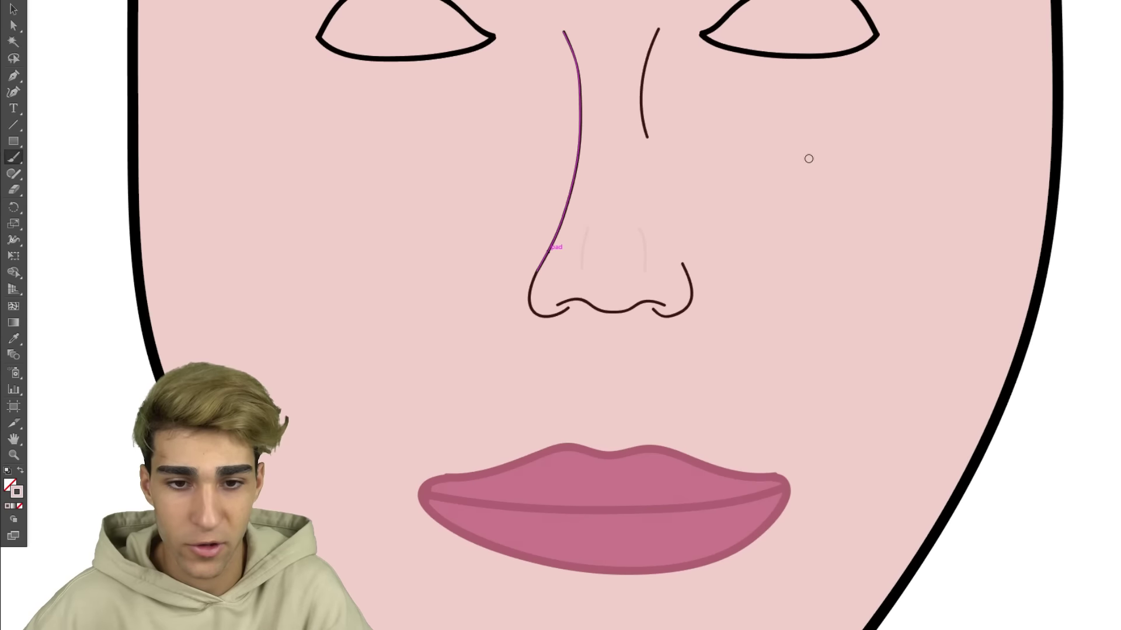
scroll(385, 53, up, 5)
mouse_move(543, 251)
mouse_down()
mouse_move(507, 239)
mouse_move(465, 194)
mouse_move(461, 143)
mouse_move(504, 132)
mouse_move(543, 158)
mouse_move(555, 201)
mouse_move(545, 240)
mouse_up()
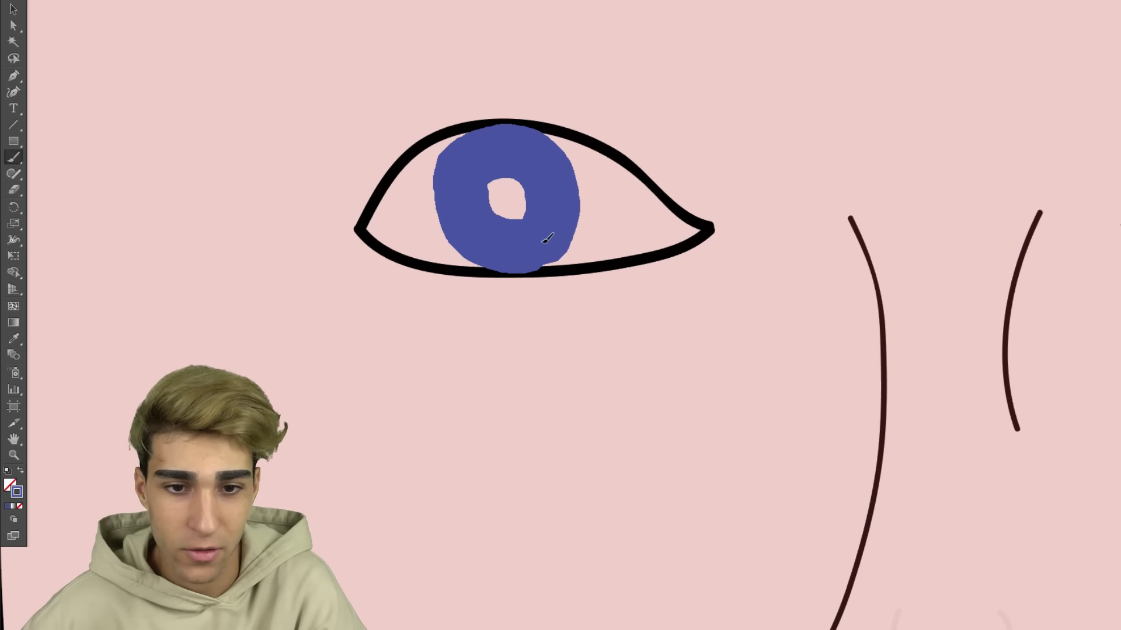
- Paint a blue iris, black pupil and white highlight in the right eye
scroll(527, 246, down, 5)
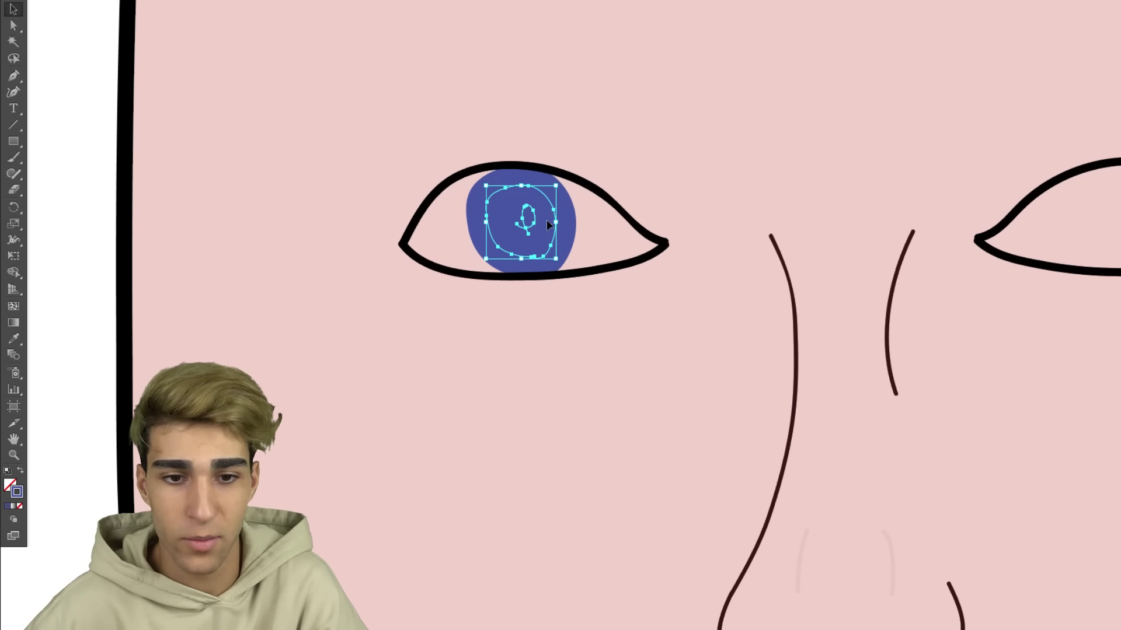
scroll(750, 101, up, 5)
mouse_move(753, 137)
mouse_down()
mouse_move(750, 100)
mouse_move(785, 140)
mouse_move(759, 181)
mouse_move(677, 175)
mouse_move(668, 123)
mouse_up()
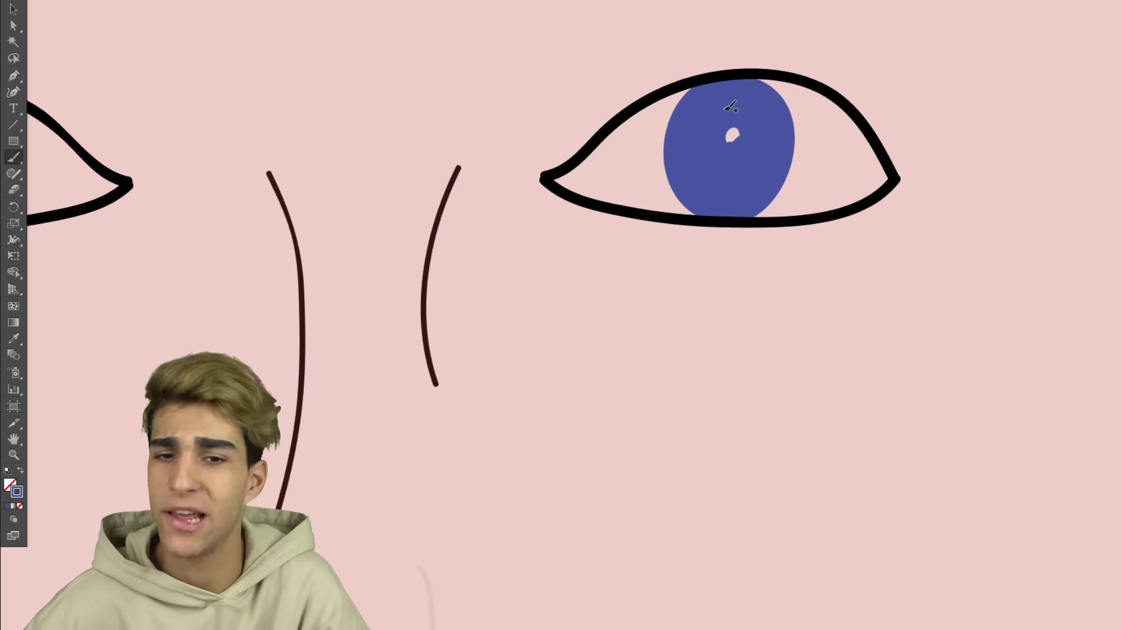
drag(703, 93, 723, 99)
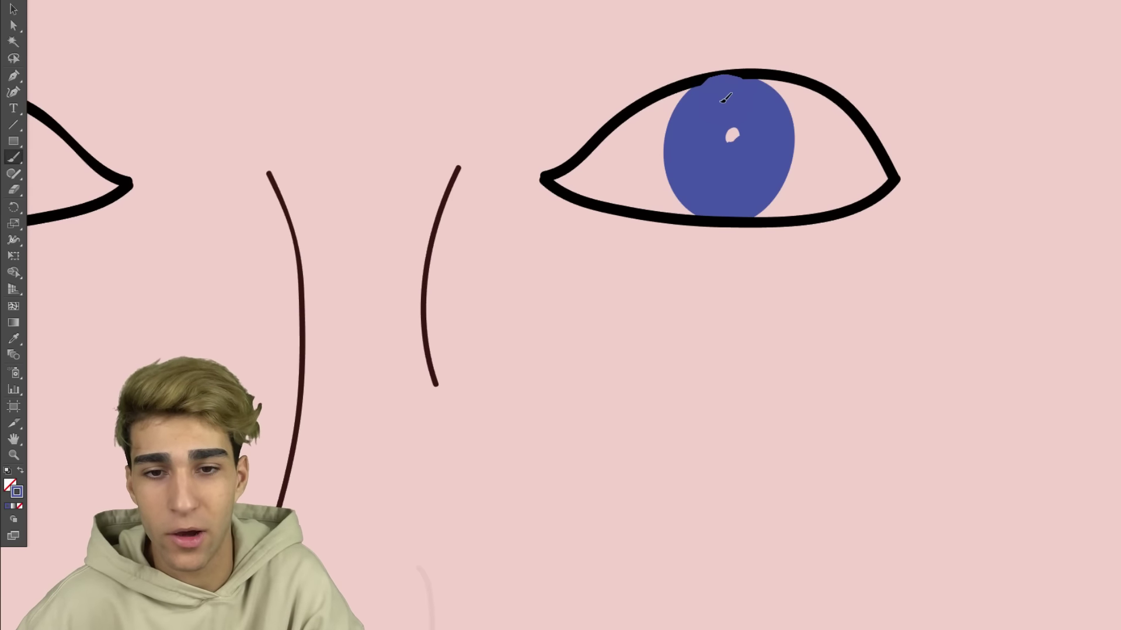
drag(660, 117, 651, 170)
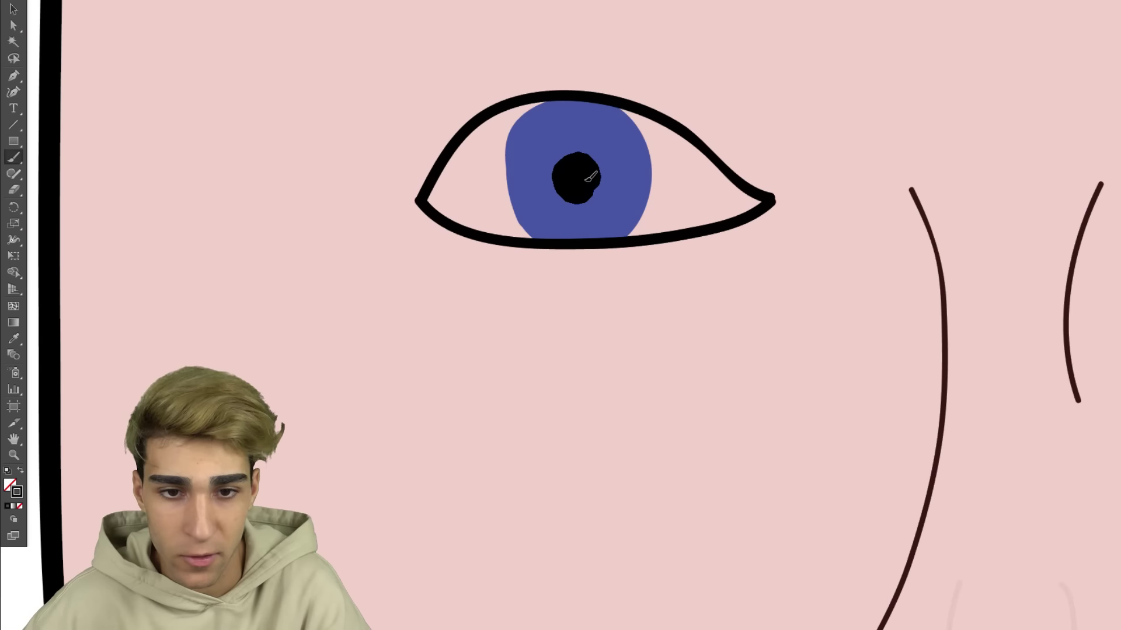
mouse_move(569, 172)
mouse_down()
mouse_move(595, 153)
mouse_move(607, 190)
mouse_move(549, 155)
mouse_up()
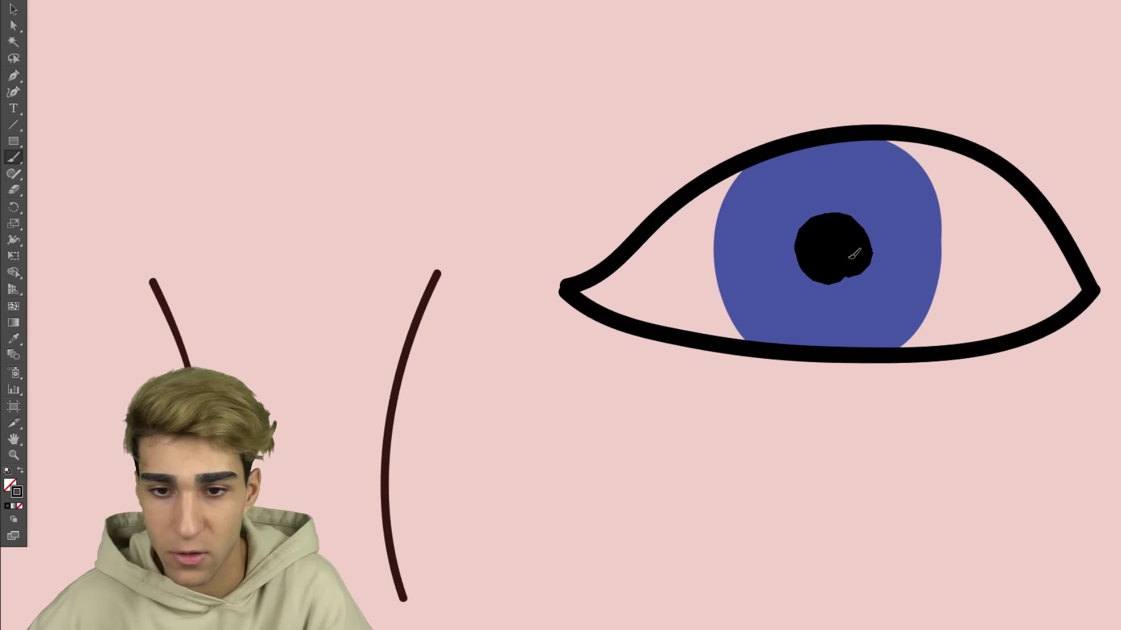
mouse_move(850, 257)
mouse_down()
mouse_move(785, 274)
mouse_move(824, 232)
mouse_up()
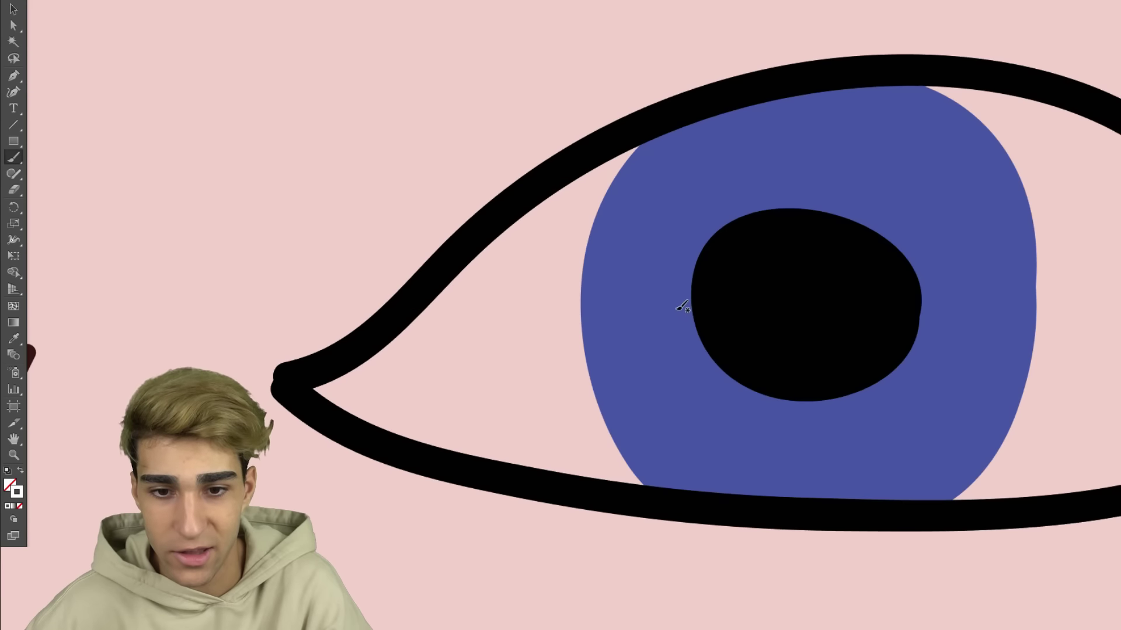
mouse_move(709, 309)
mouse_down()
mouse_move(721, 254)
mouse_move(785, 228)
mouse_up()
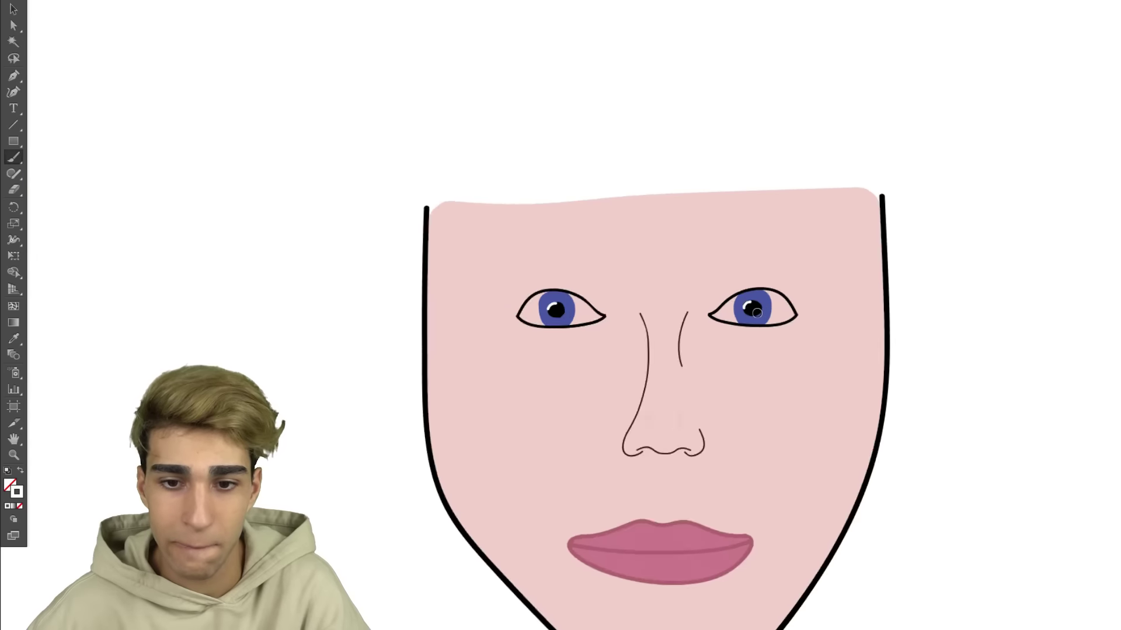
- Enlarge the nose slightly and fill in the white of the eye
drag(622, 330, 618, 349)
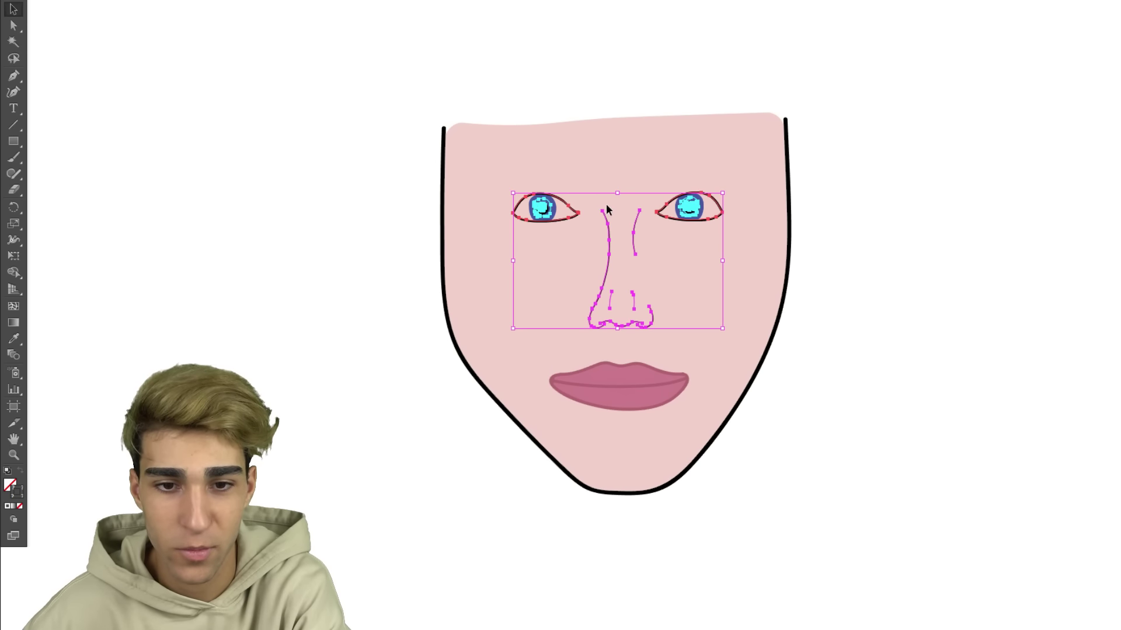
key(b)
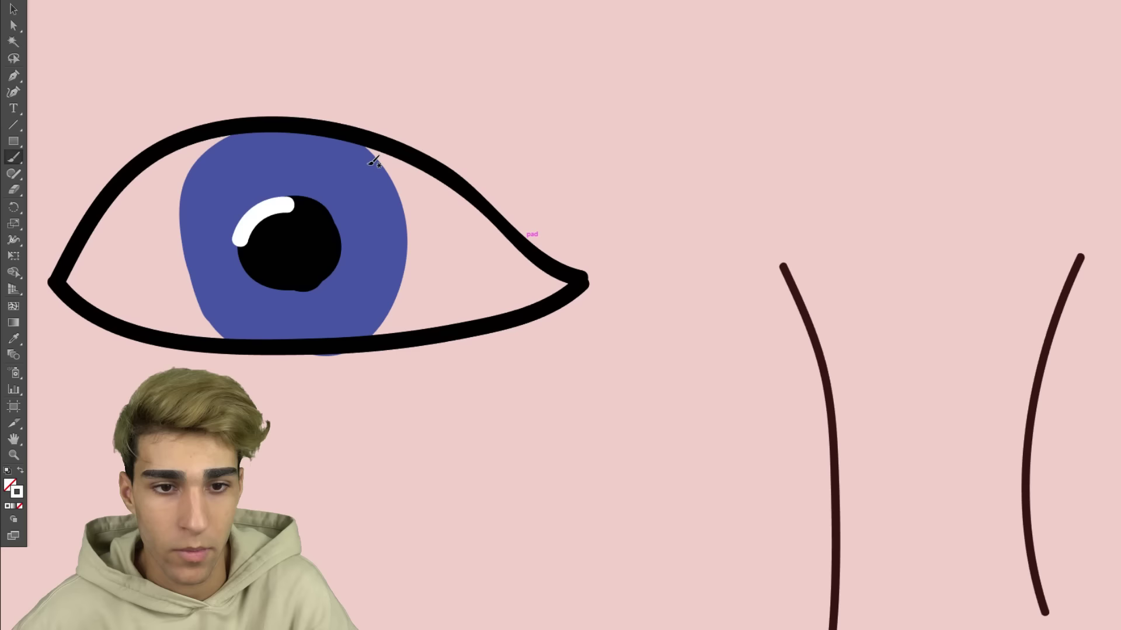
drag(370, 164, 425, 196)
mouse_move(484, 229)
mouse_down()
mouse_move(521, 263)
mouse_move(433, 263)
mouse_up()
key(ctrl+z)
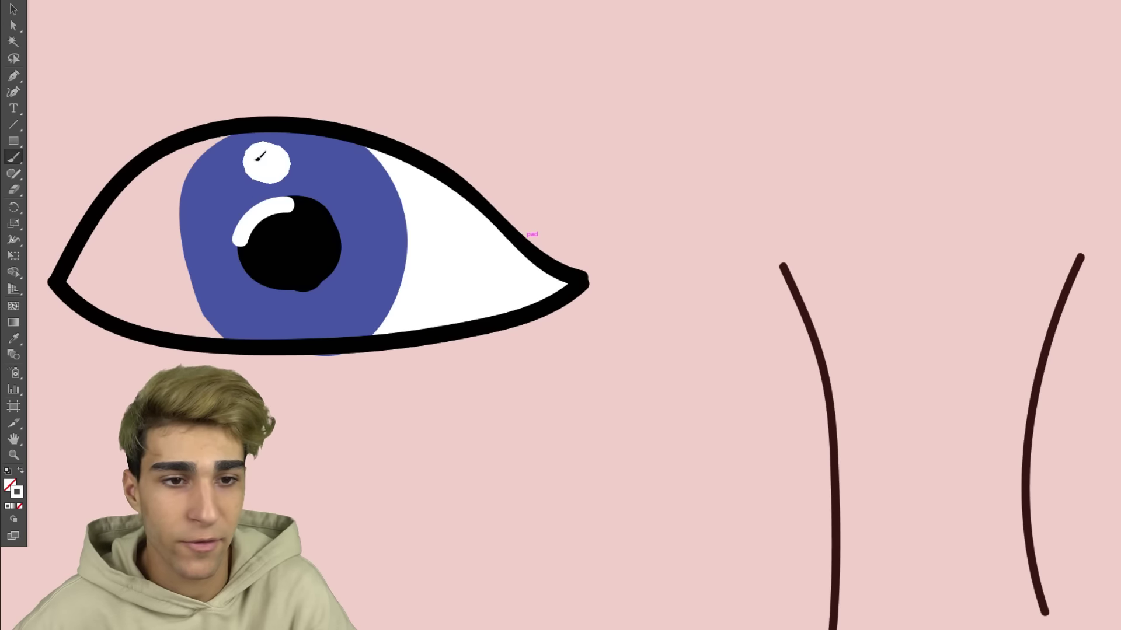
drag(258, 158, 155, 313)
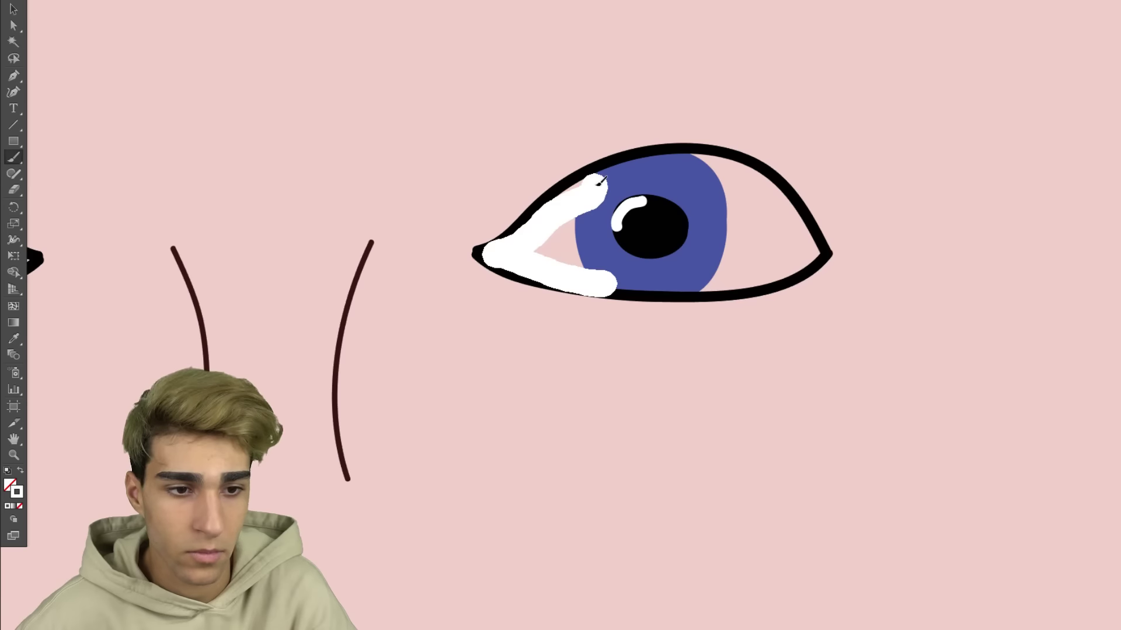
drag(680, 286, 713, 161)
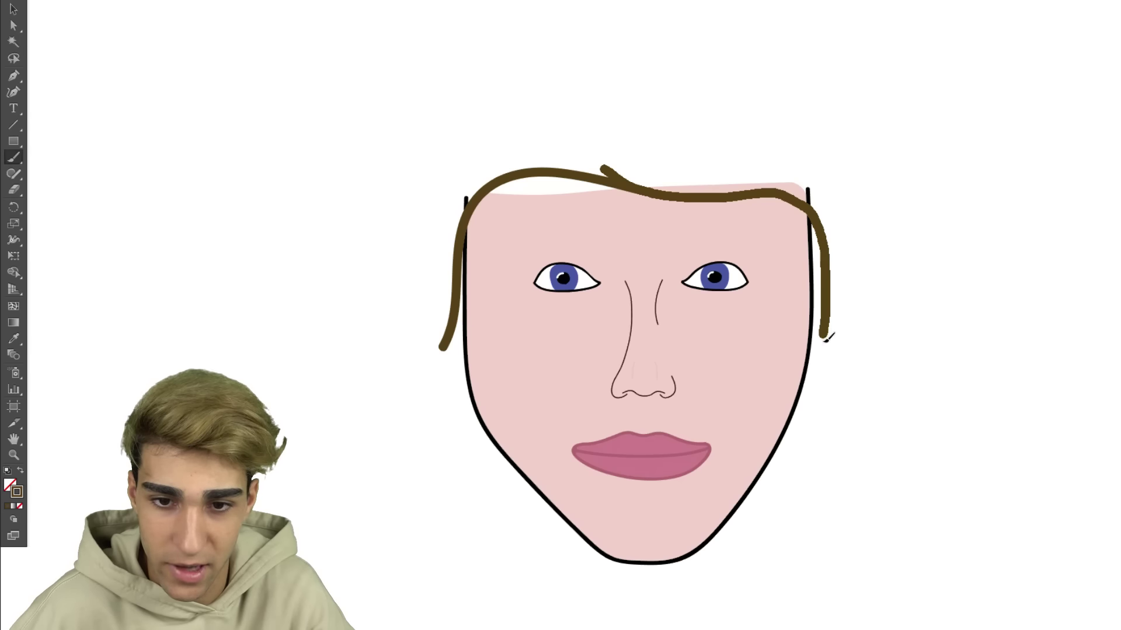
- Outline brown wavy hair around the right side, top-left and looped top of the head
drag(824, 361, 748, 113)
drag(477, 108, 424, 144)
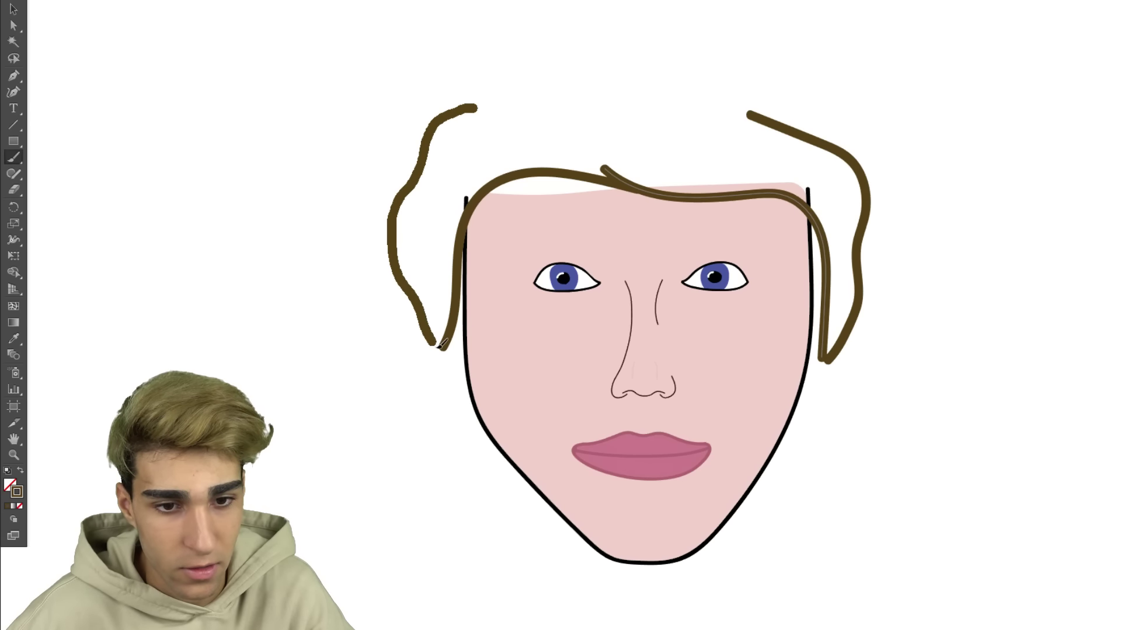
key(ctrl+plus)
drag(306, 153, 473, 49)
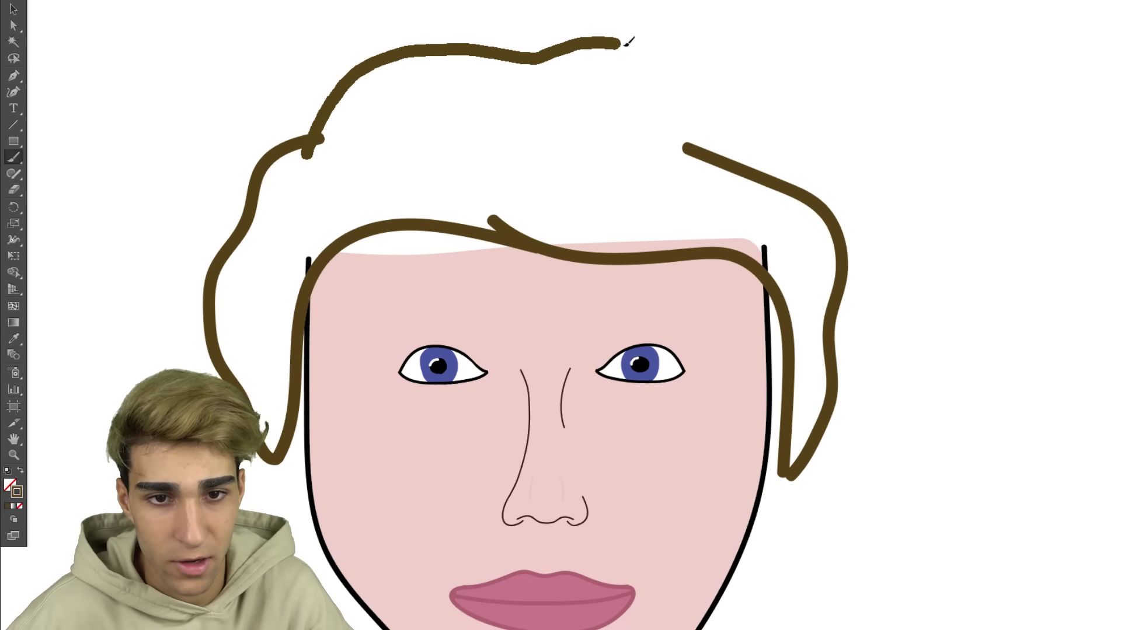
key(ctrl+minus)
drag(642, 155, 636, 164)
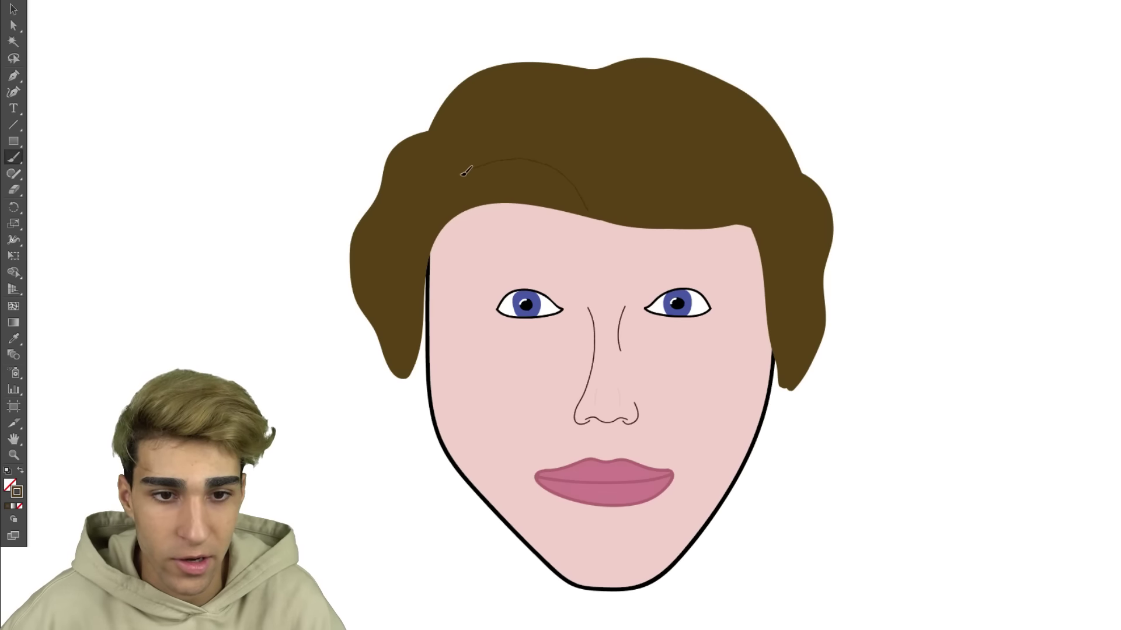
- Add thin strand lines inside the brown hair
drag(607, 136, 680, 153)
drag(608, 181, 736, 205)
drag(758, 233, 811, 338)
drag(744, 173, 780, 194)
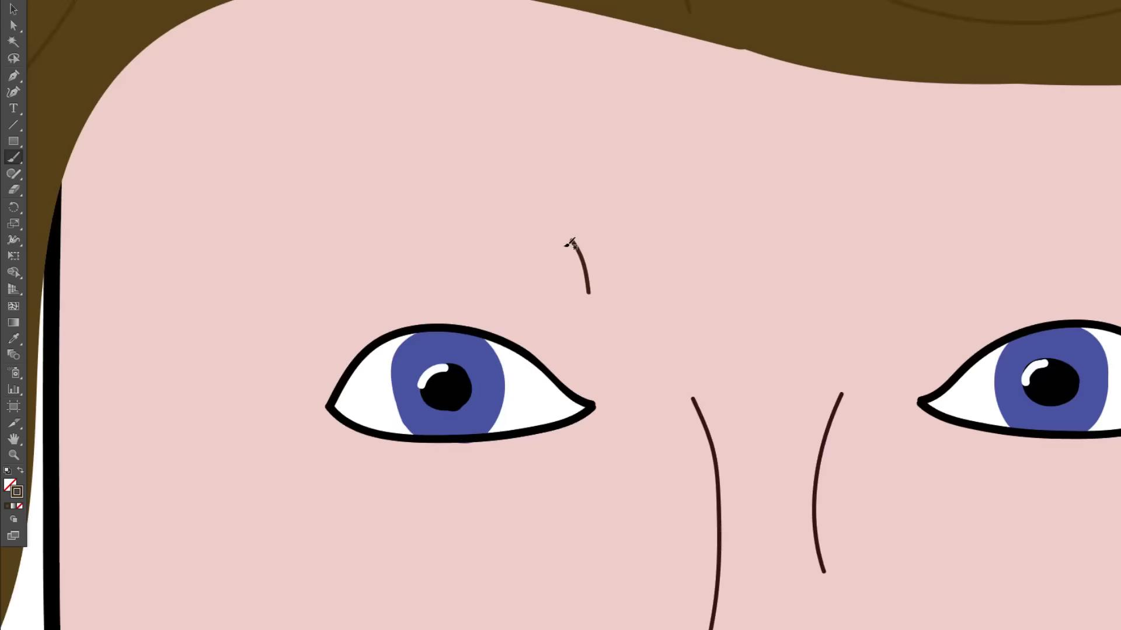
- Paint short curved brown hairs forming the left eyebrow
drag(561, 244, 580, 295)
drag(549, 243, 563, 295)
drag(531, 243, 549, 293)
drag(511, 240, 528, 294)
drag(491, 242, 508, 286)
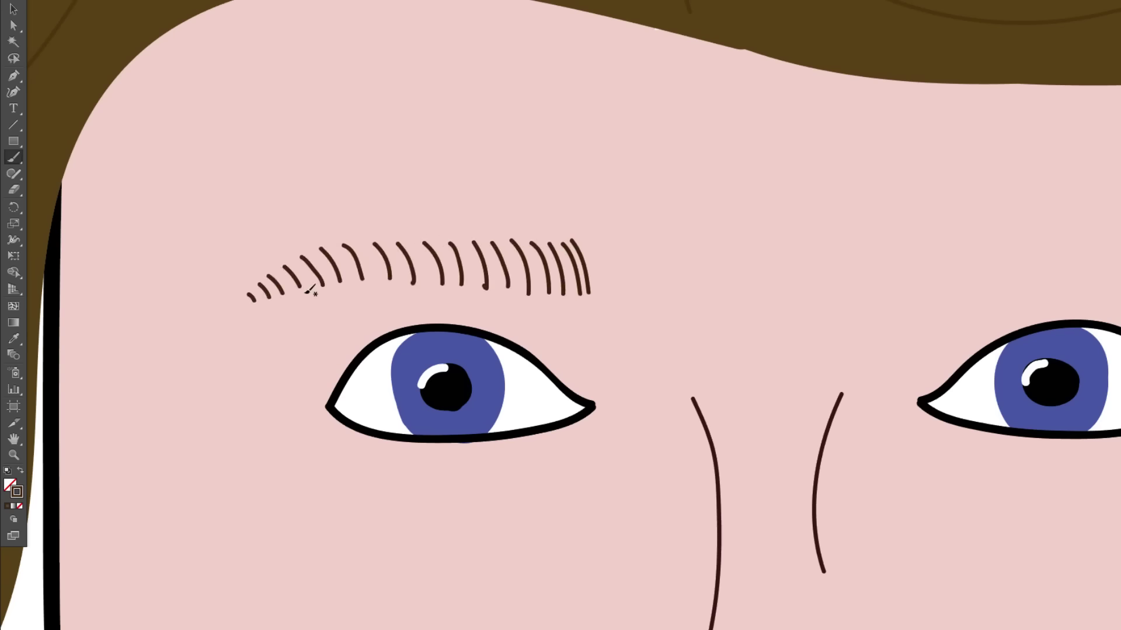
key(ctrl+equal)
drag(636, 231, 649, 298)
drag(596, 232, 607, 299)
drag(543, 231, 565, 292)
drag(453, 232, 477, 286)
drag(292, 257, 303, 289)
- Thicken the left eyebrow with extra hair strokes
key(ctrl+equal)
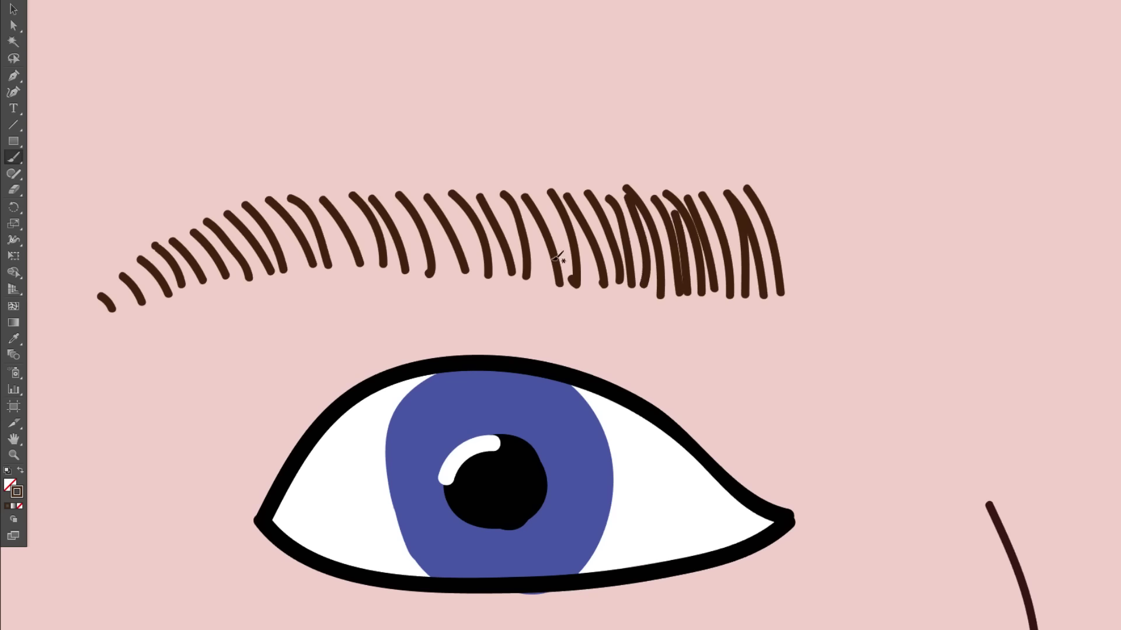
drag(543, 196, 569, 273)
drag(345, 196, 384, 266)
drag(577, 200, 615, 282)
drag(739, 198, 775, 291)
drag(700, 205, 723, 279)
drag(496, 200, 521, 275)
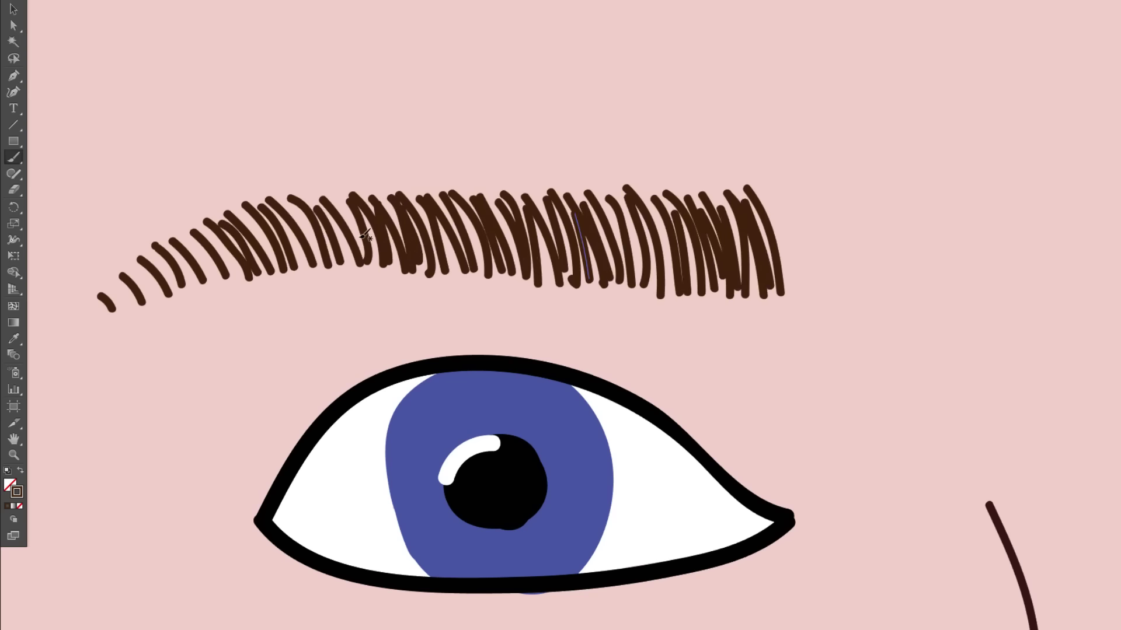
drag(292, 205, 315, 262)
drag(653, 210, 672, 295)
drag(534, 221, 549, 285)
key(ctrl+0)
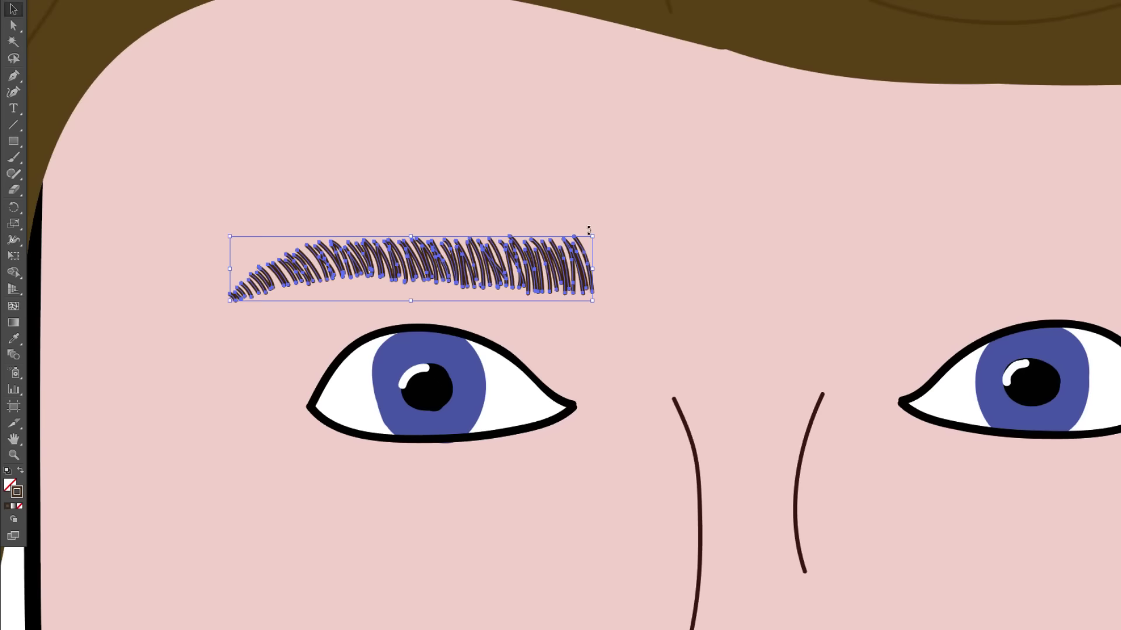
- Copy the eyebrow above the right eye, reflect it, and highlight the word 'spook'
drag(210, 166, 552, 307)
key(ctrl+0)
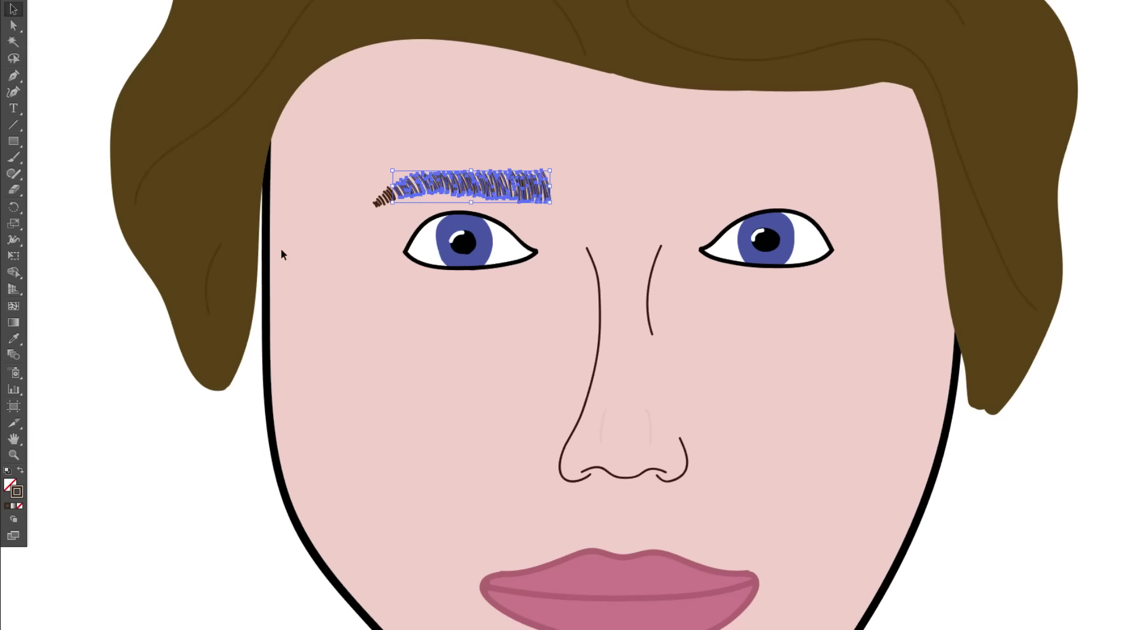
drag(409, 140, 875, 143)
right_click(828, 140)
click(1051, 347)
key(ctrl+0)
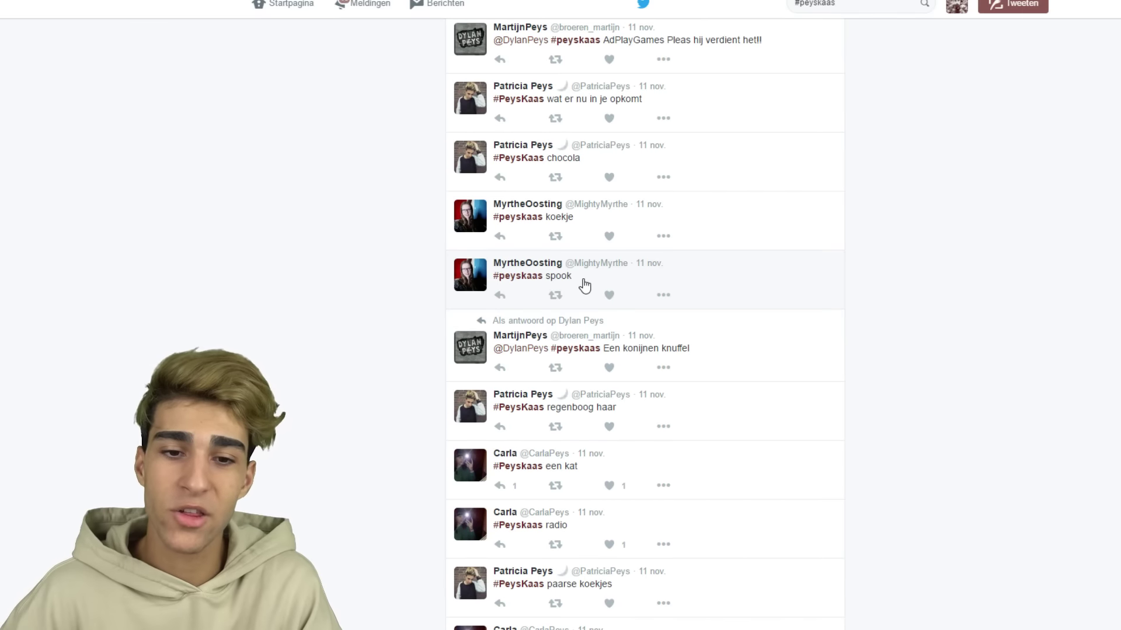
drag(583, 279, 547, 277)
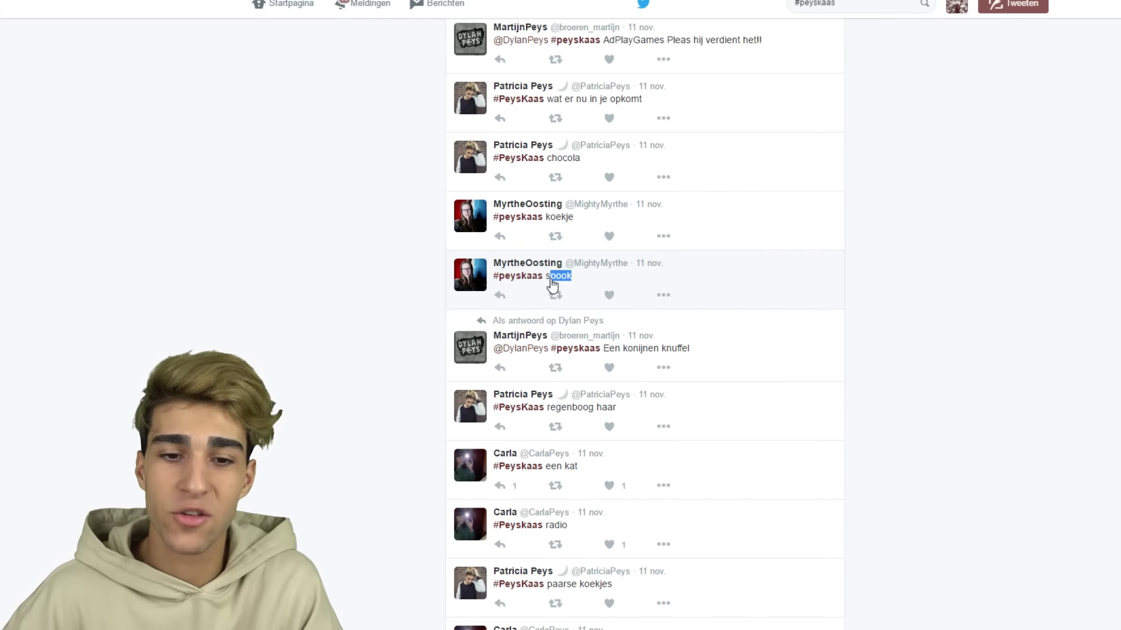
click(370, 278)
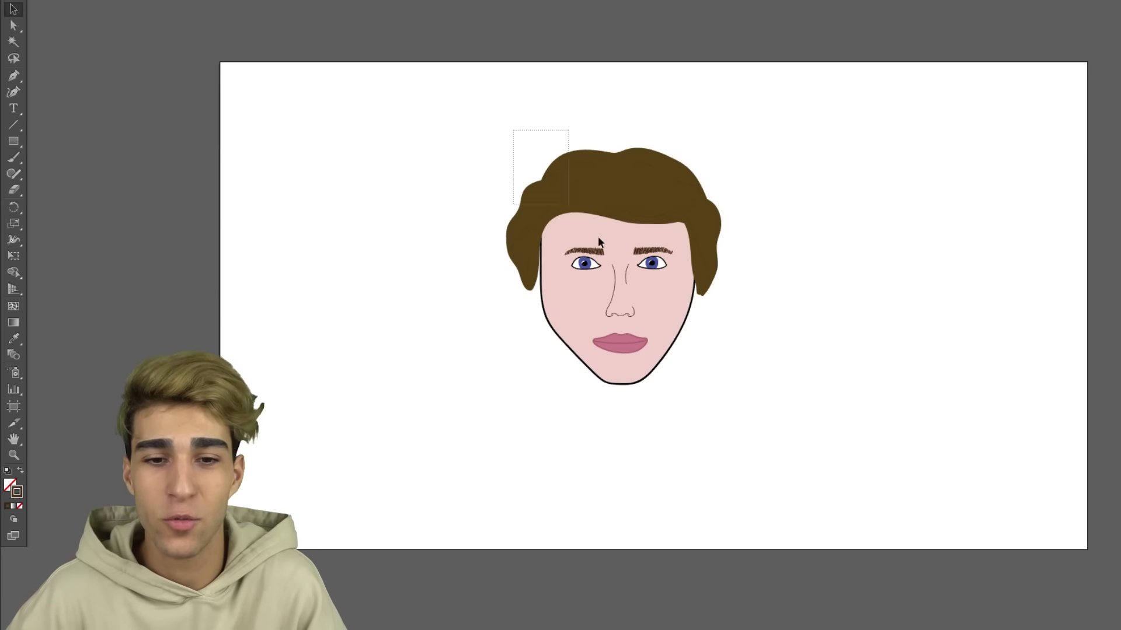
- Move the face up, fill the body white and give it a black outline
key(ctrl+a)
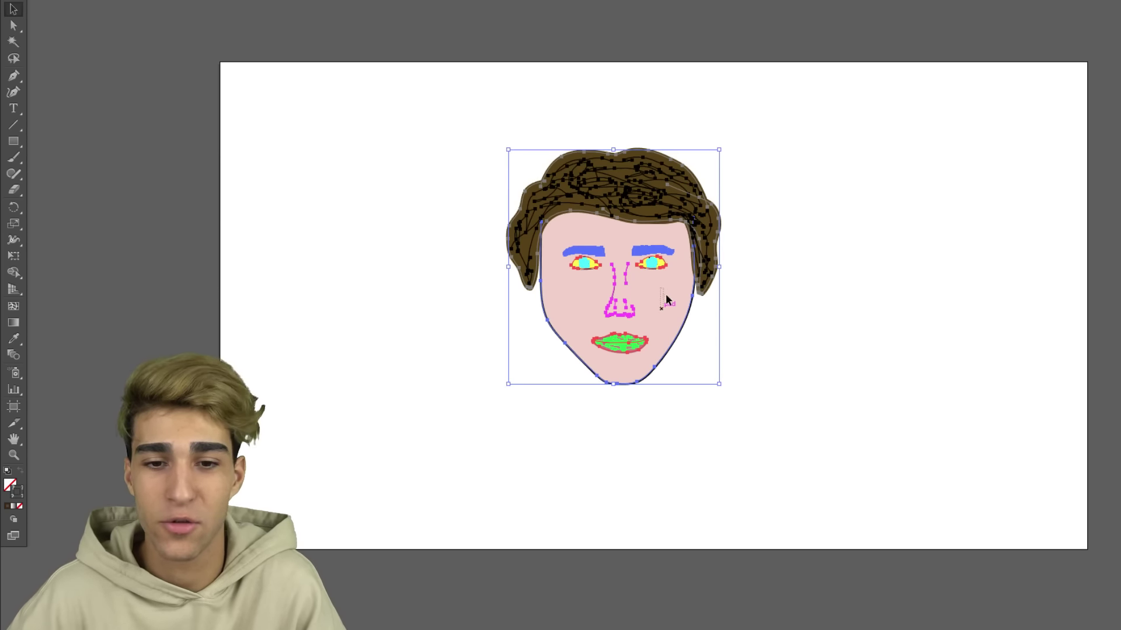
drag(661, 304, 670, 280)
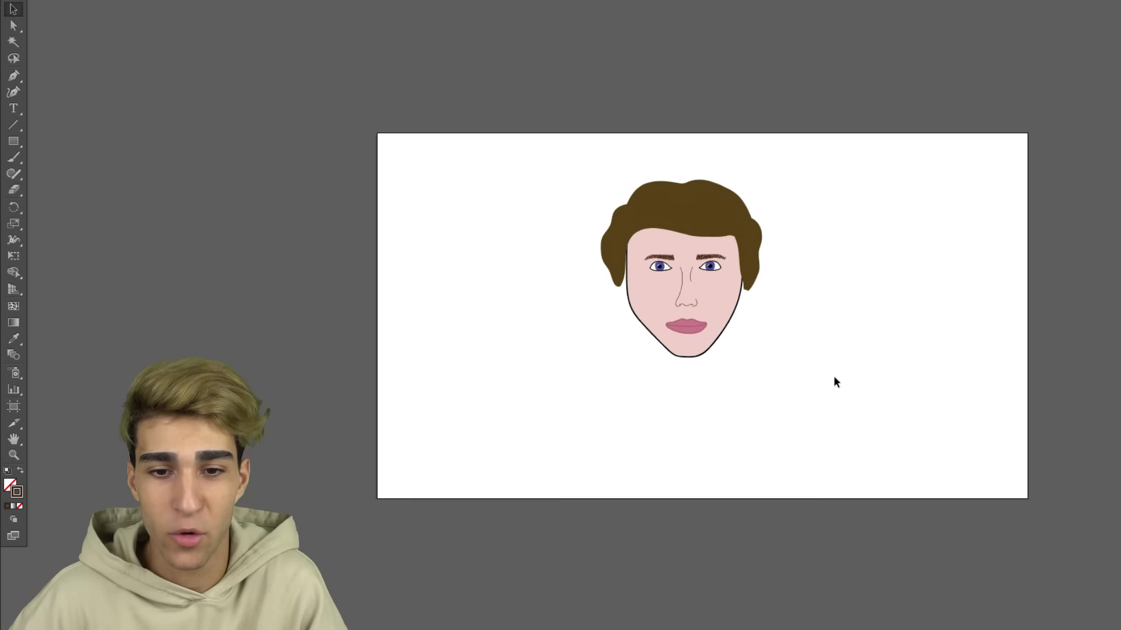
scroll(833, 382, up, 1)
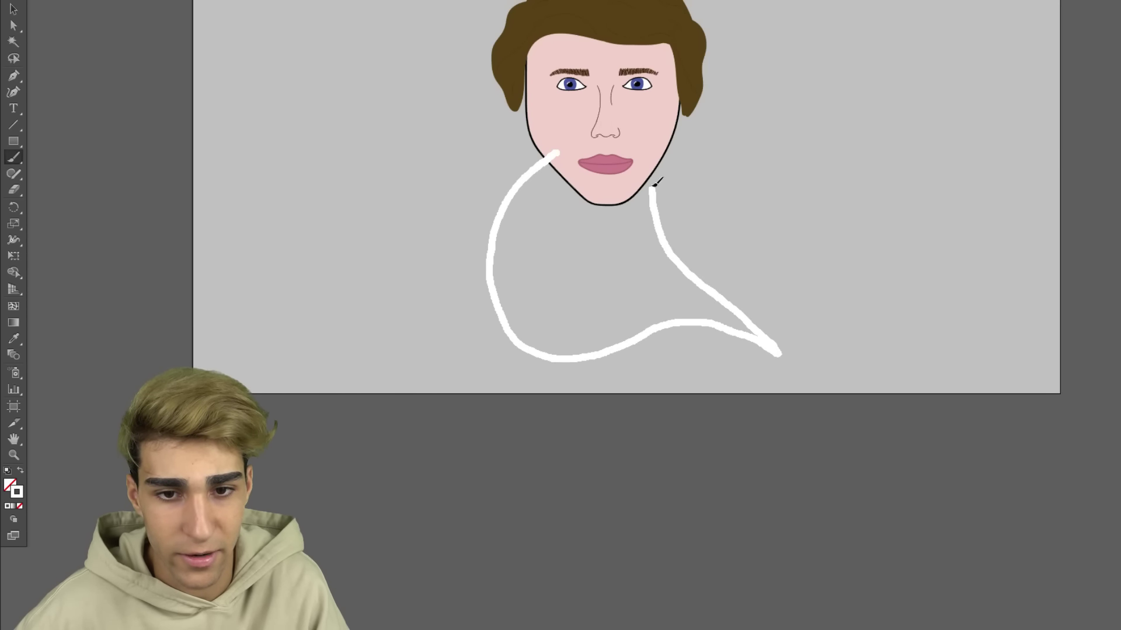
scroll(803, 195, down, 4)
scroll(817, 199, up, 2)
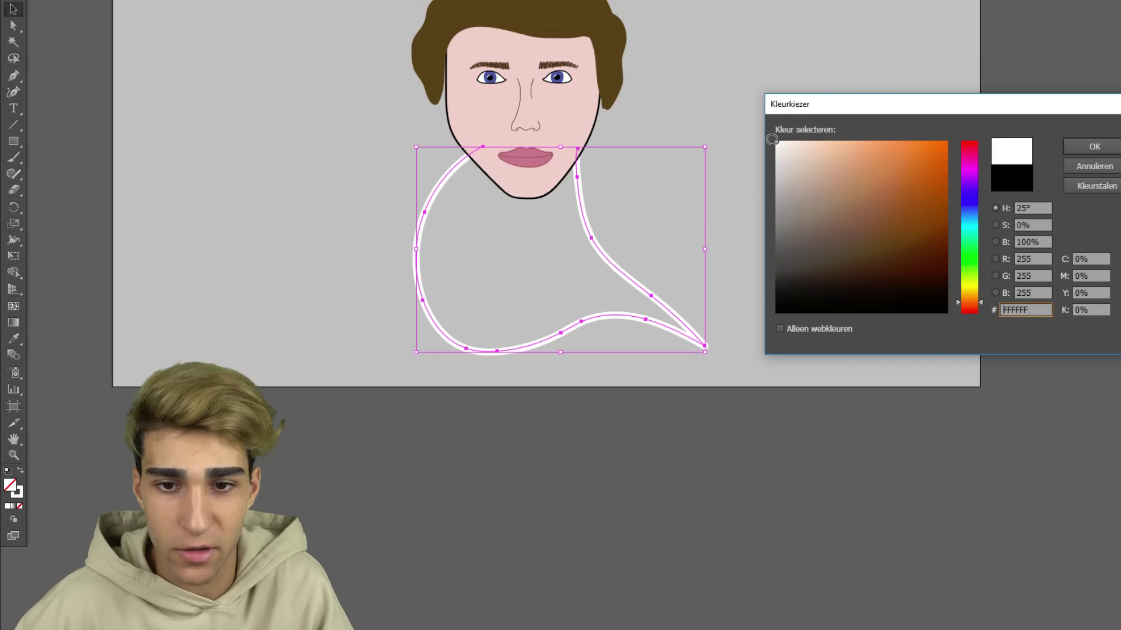
click(1081, 145)
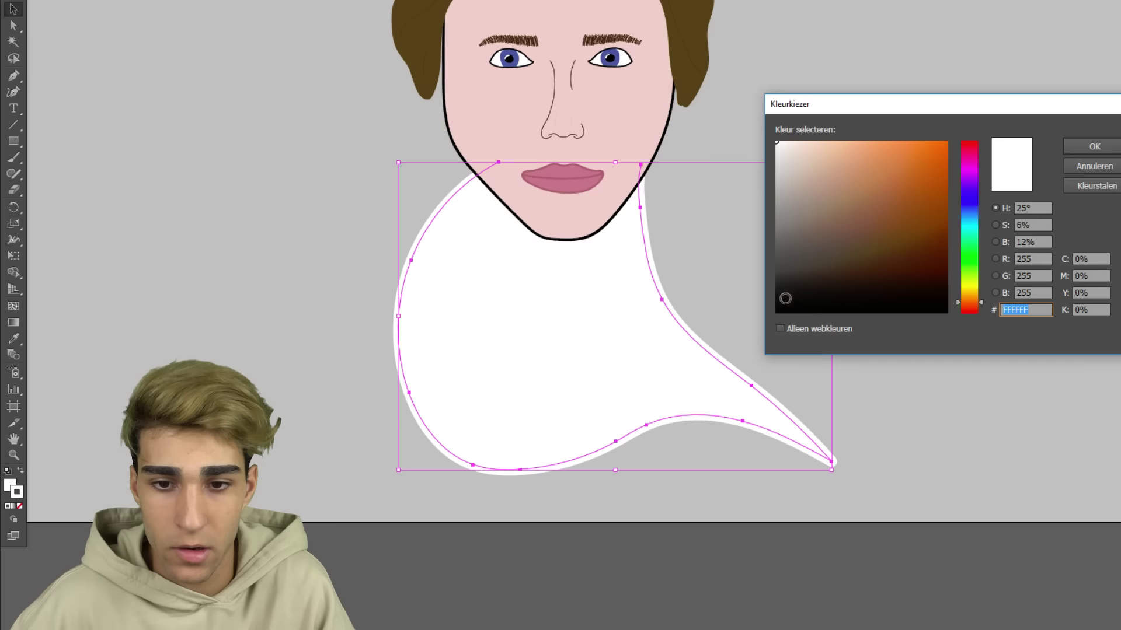
drag(785, 299, 763, 318)
click(1094, 148)
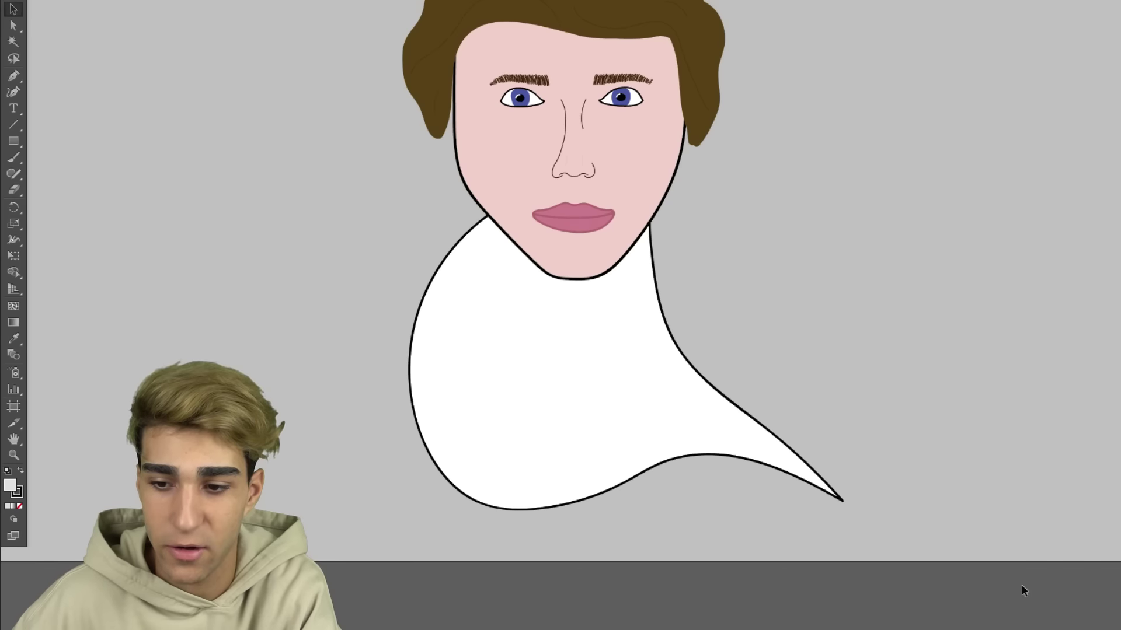
click(445, 376)
- Paint two grey fold lines across and down the body
key(b)
drag(483, 361, 626, 411)
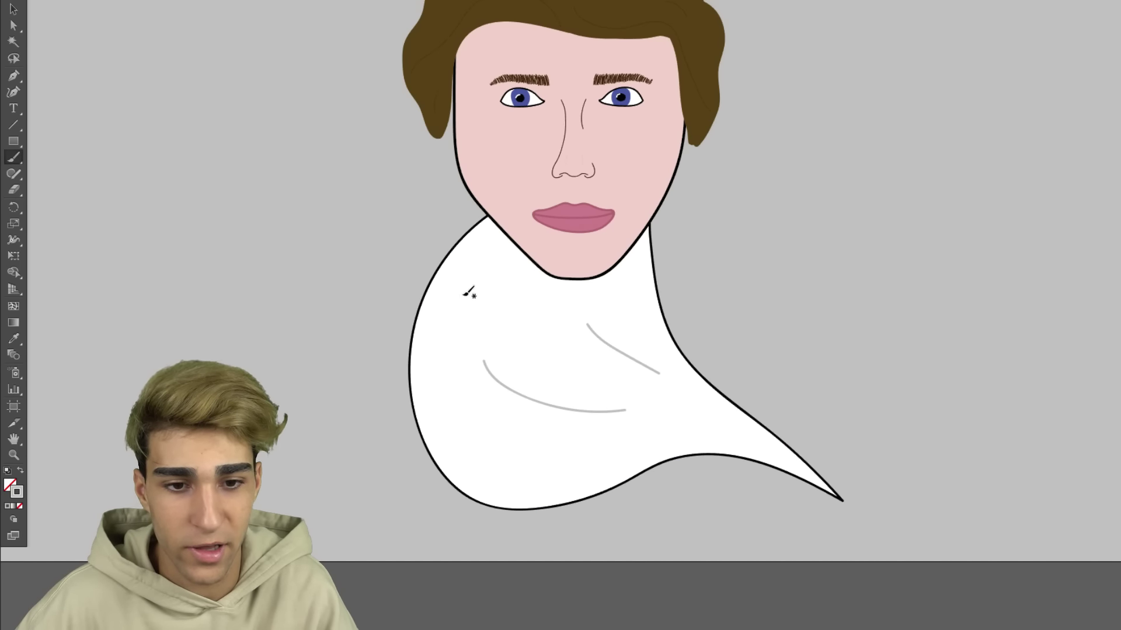
drag(471, 289, 501, 455)
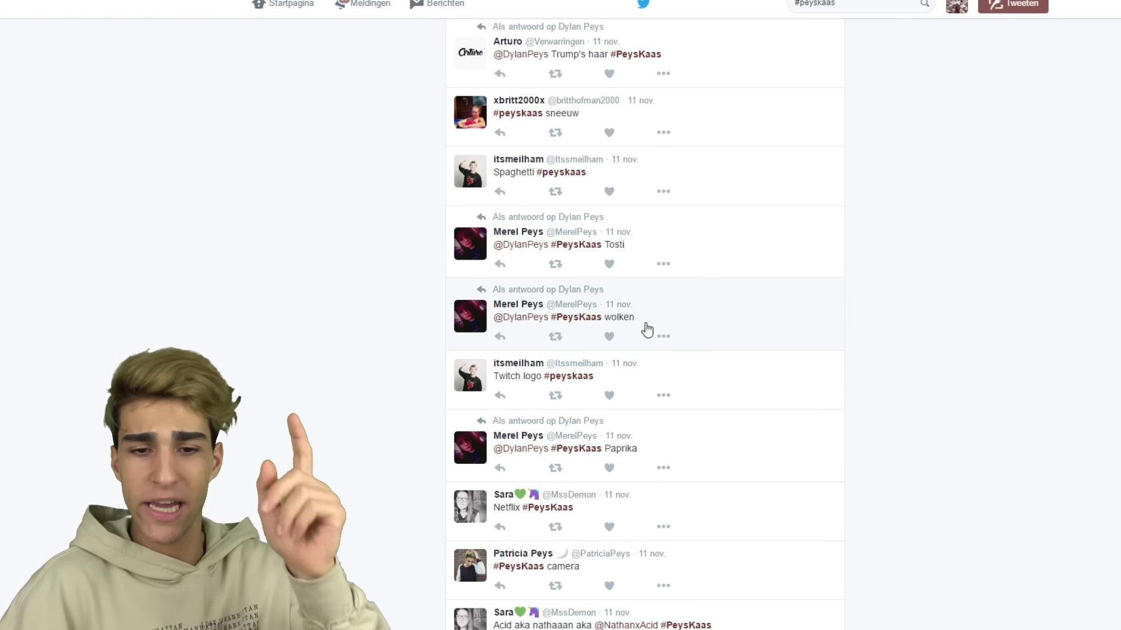
drag(641, 326, 604, 326)
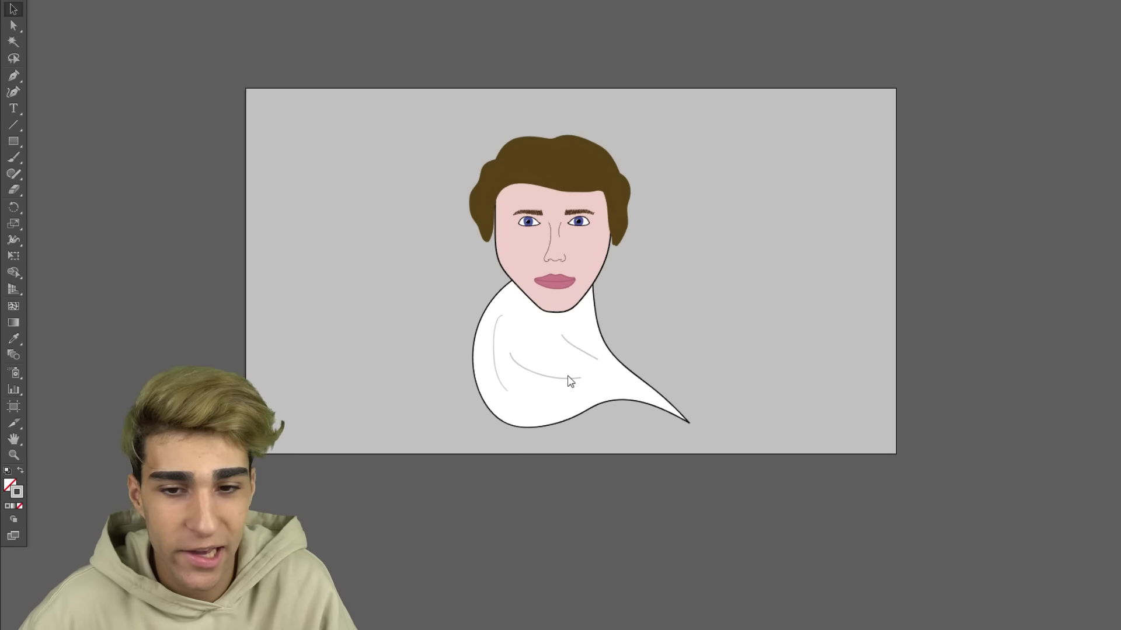
- Set the drawing colour to pure white FFFFFF
double_click(18, 492)
drag(828, 295, 776, 141)
click(1096, 148)
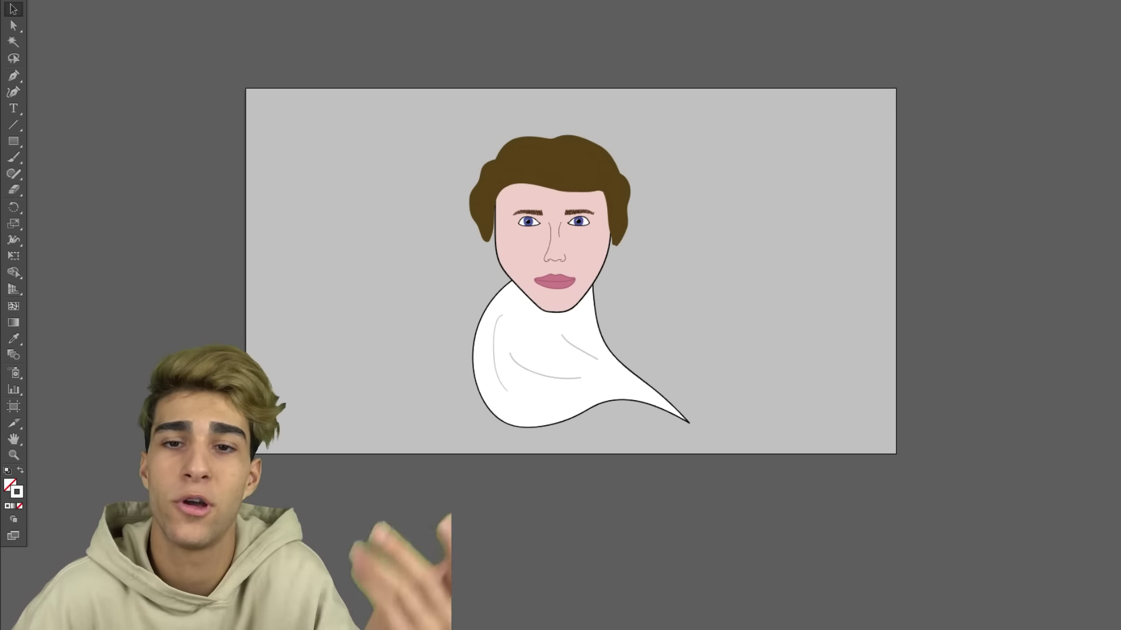
key(b)
scroll(323, 149, up, 1)
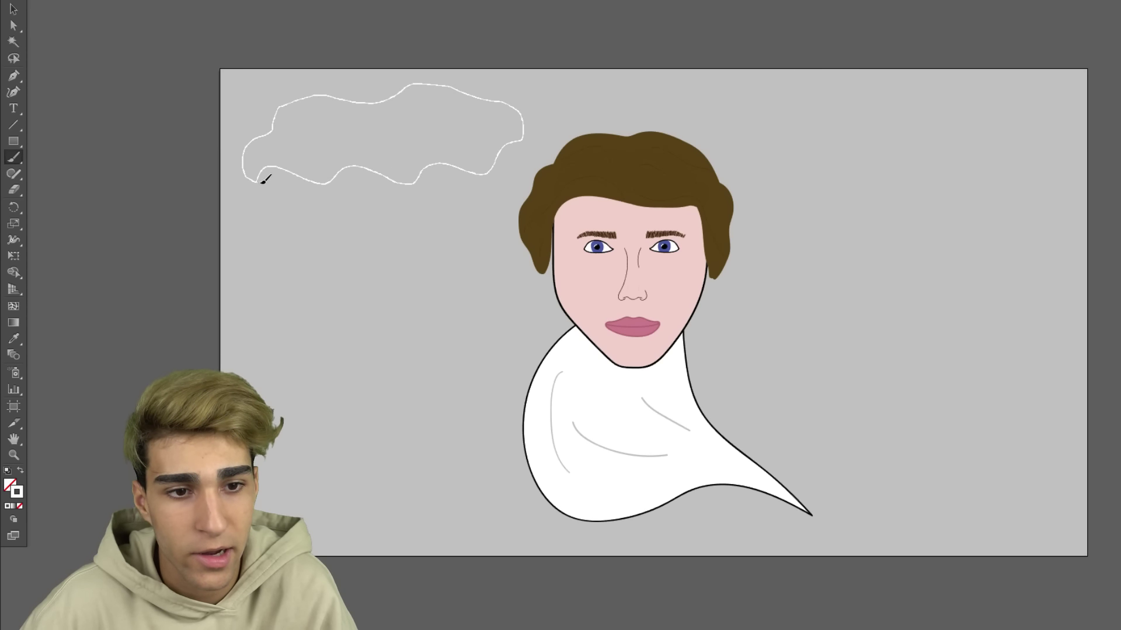
- Outline the right and middle clouds and fill the right one with white
drag(1041, 169, 969, 175)
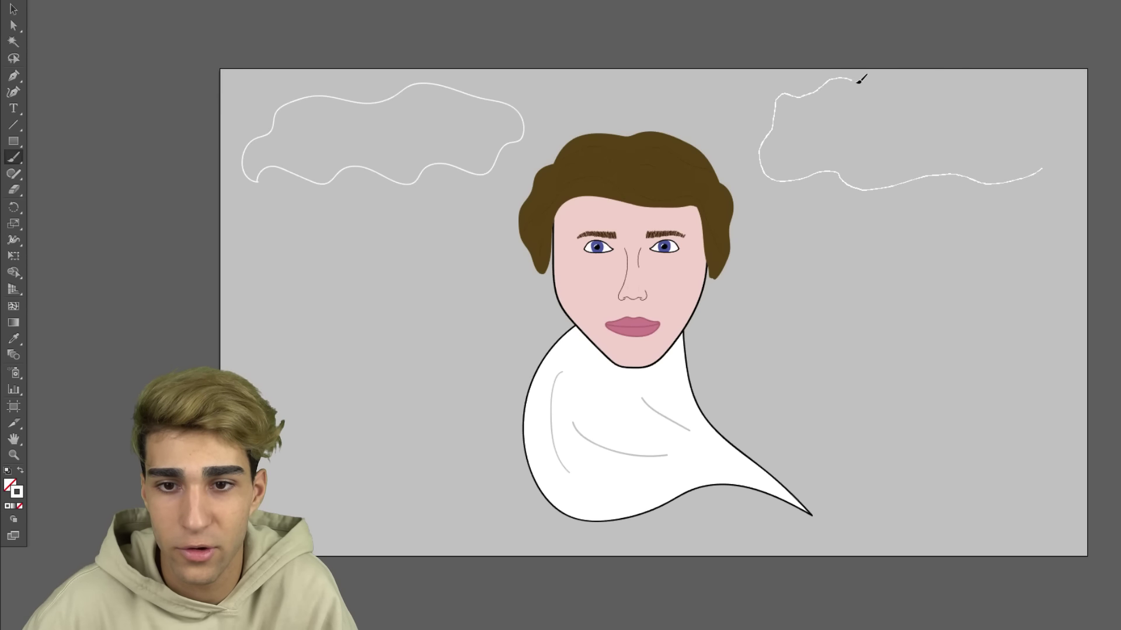
drag(858, 83, 1041, 170)
drag(709, 172, 724, 124)
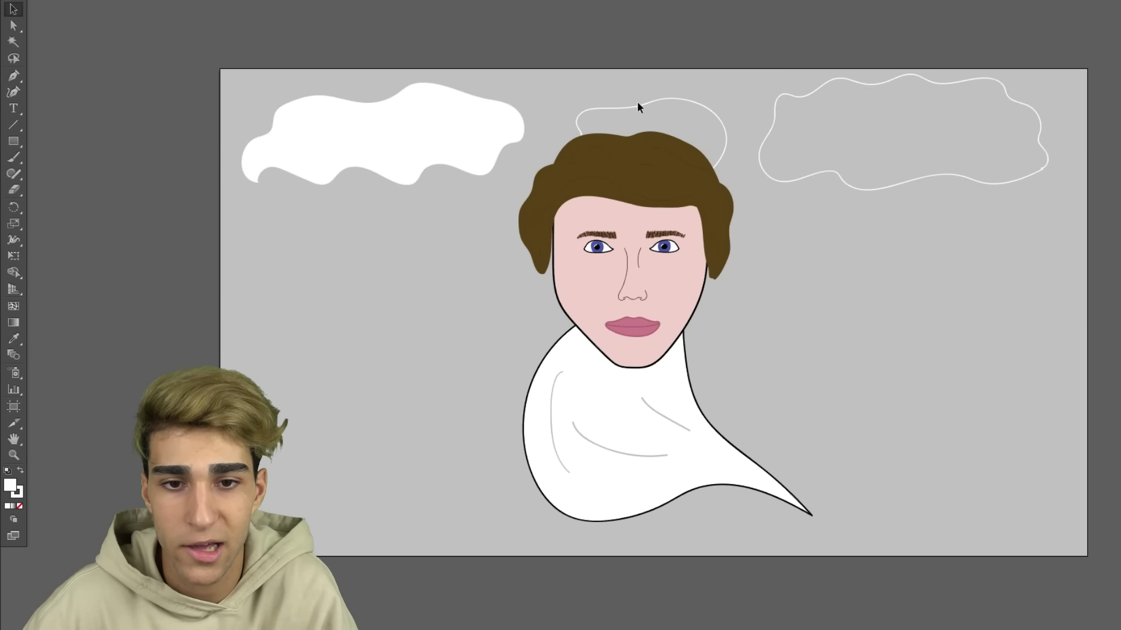
click(82, 43)
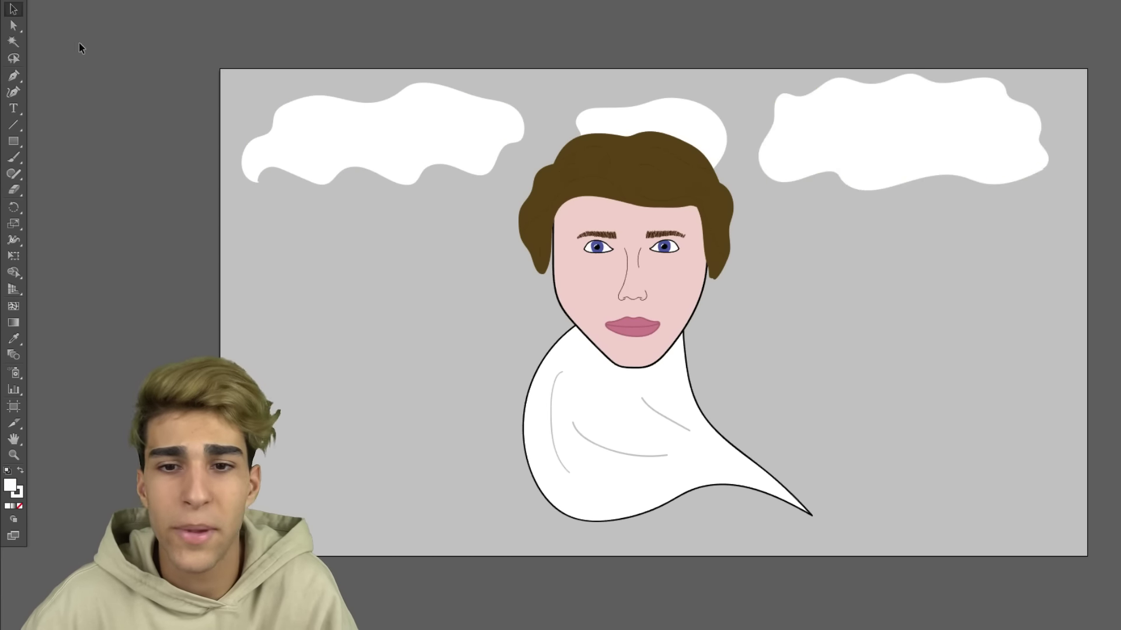
scroll(432, 272, down, 2)
scroll(389, 328, down, 2)
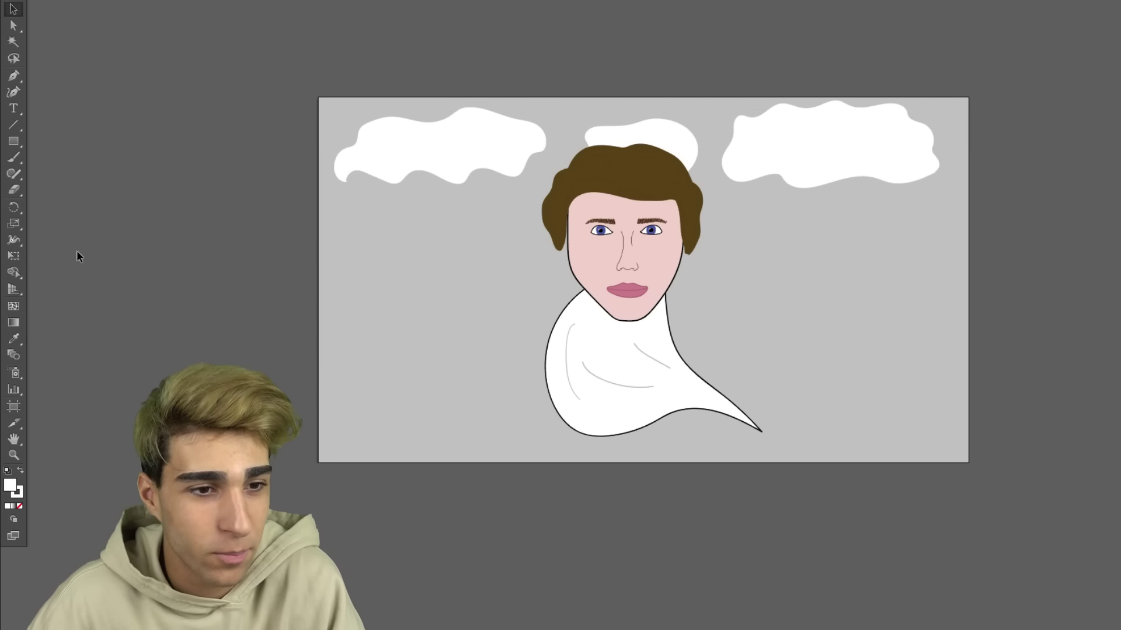
click(13, 157)
- Paint a balloon outline below the left cloud and fill it purple
mouse_move(376, 272)
mouse_down()
mouse_move(315, 175)
mouse_move(344, 118)
mouse_up()
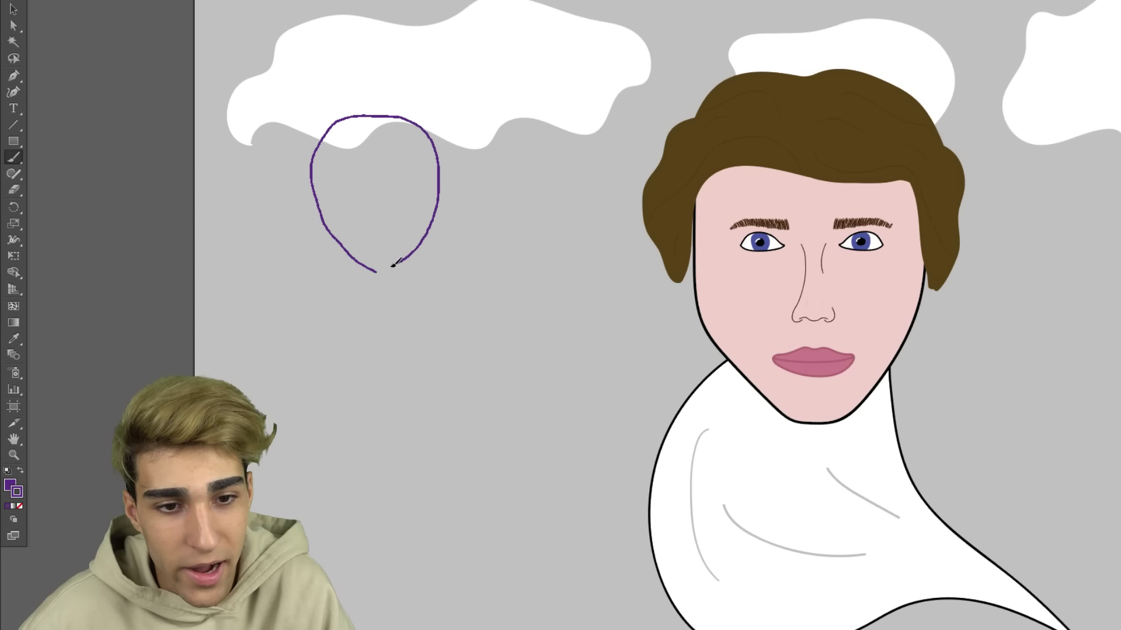
drag(392, 263, 377, 272)
key(v)
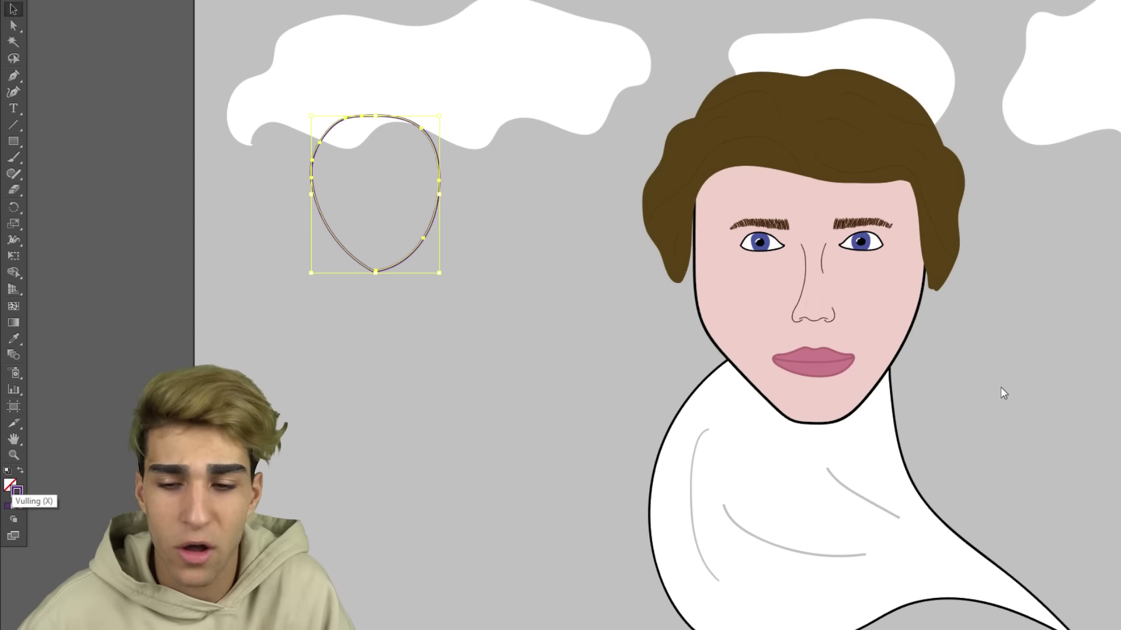
double_click(10, 485)
key(Return)
- Paint a white string hanging from the balloon, then select the purple balloon body
key(ctrl+0)
scroll(383, 225, up, 2)
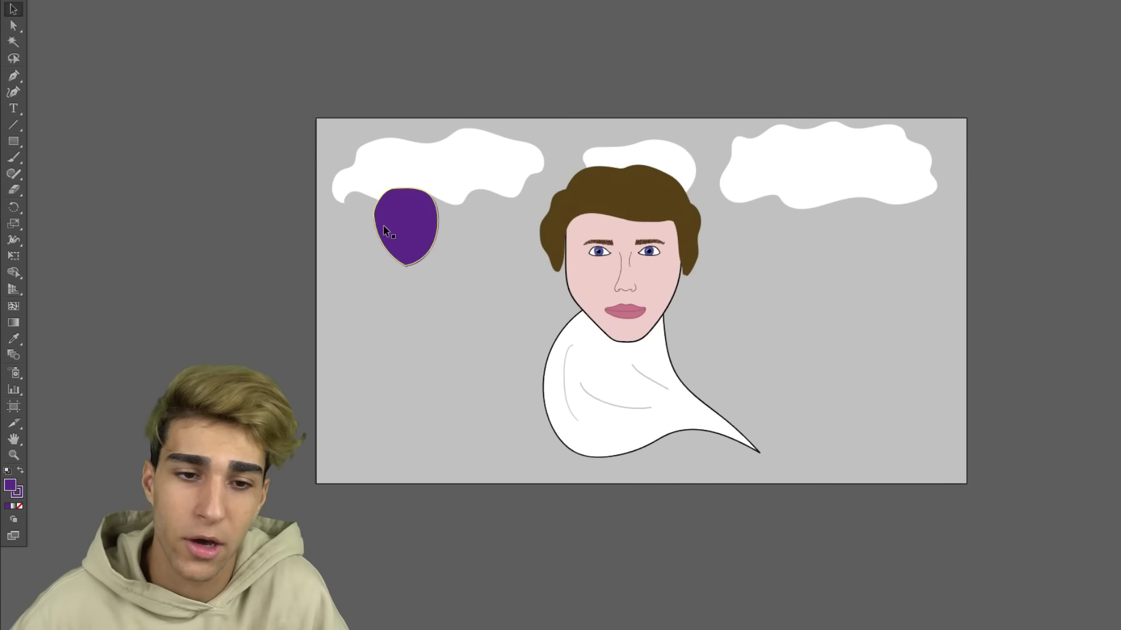
scroll(349, 257, up, 2)
scroll(348, 258, up, 5)
key(b)
drag(480, 270, 464, 326)
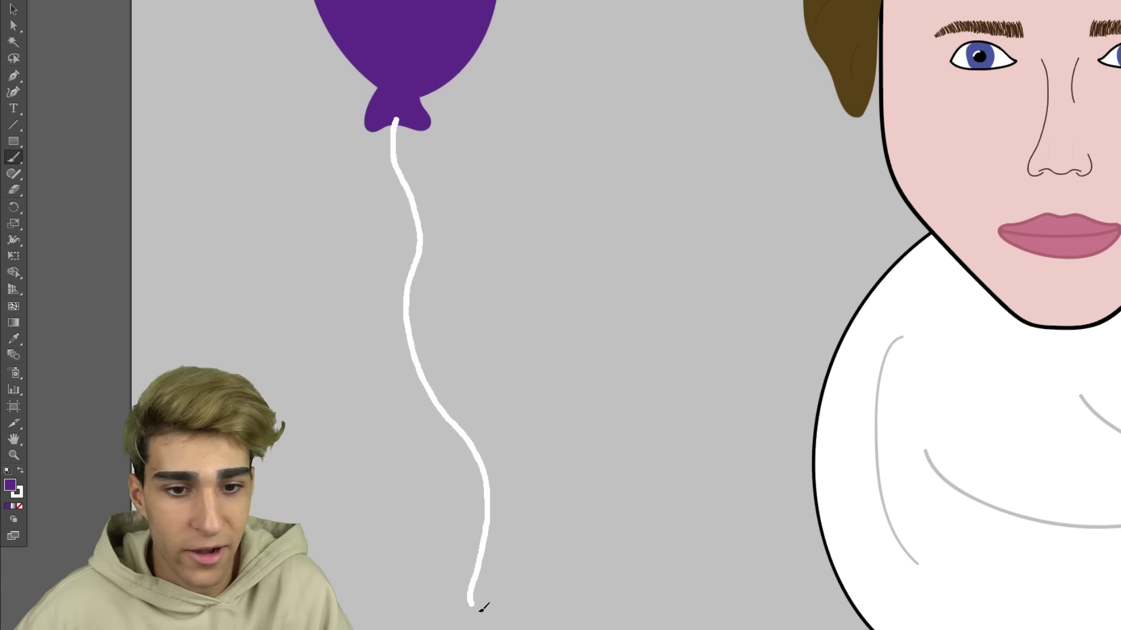
key(ctrl+0)
key(v)
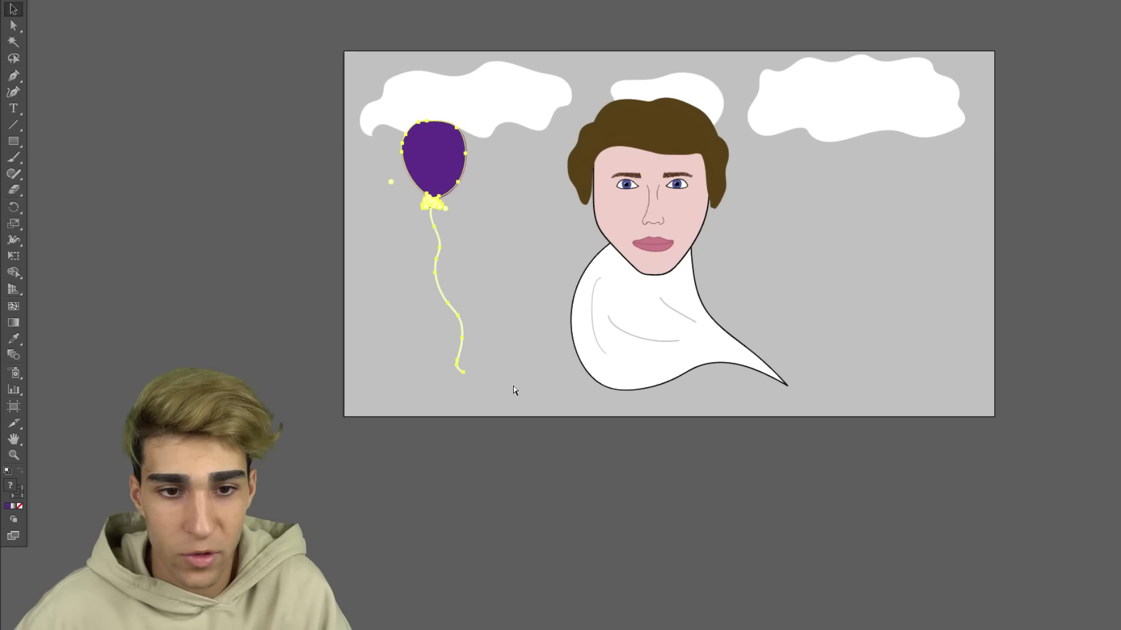
click(429, 154)
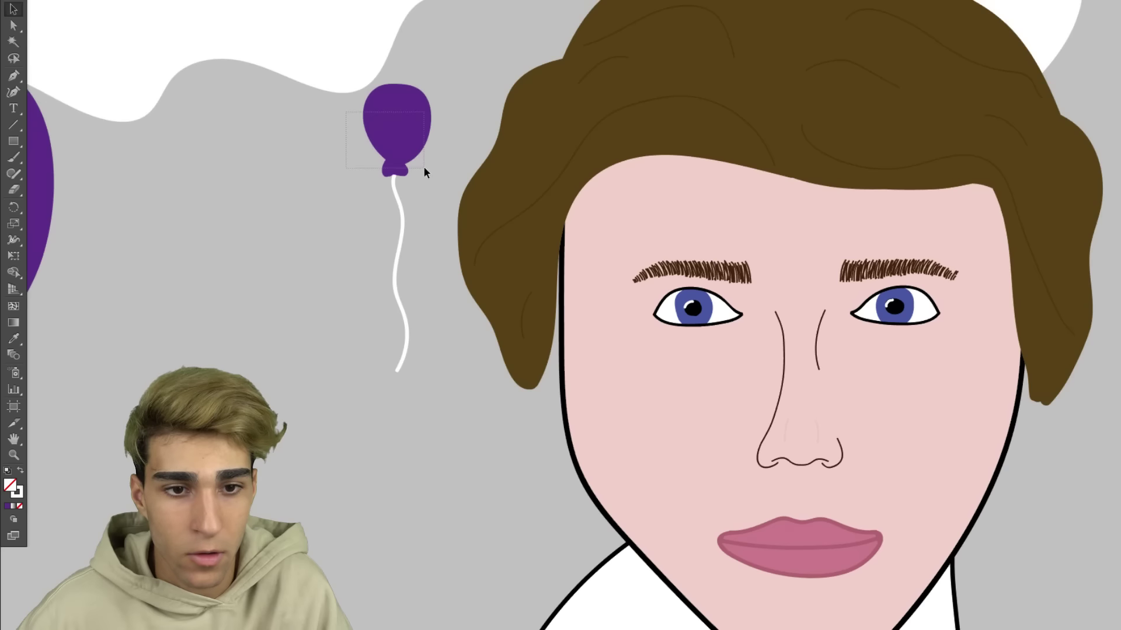
- Eyedrop the knot's dark blue onto the small balloon by the hair, then select the large right balloon
click(423, 166)
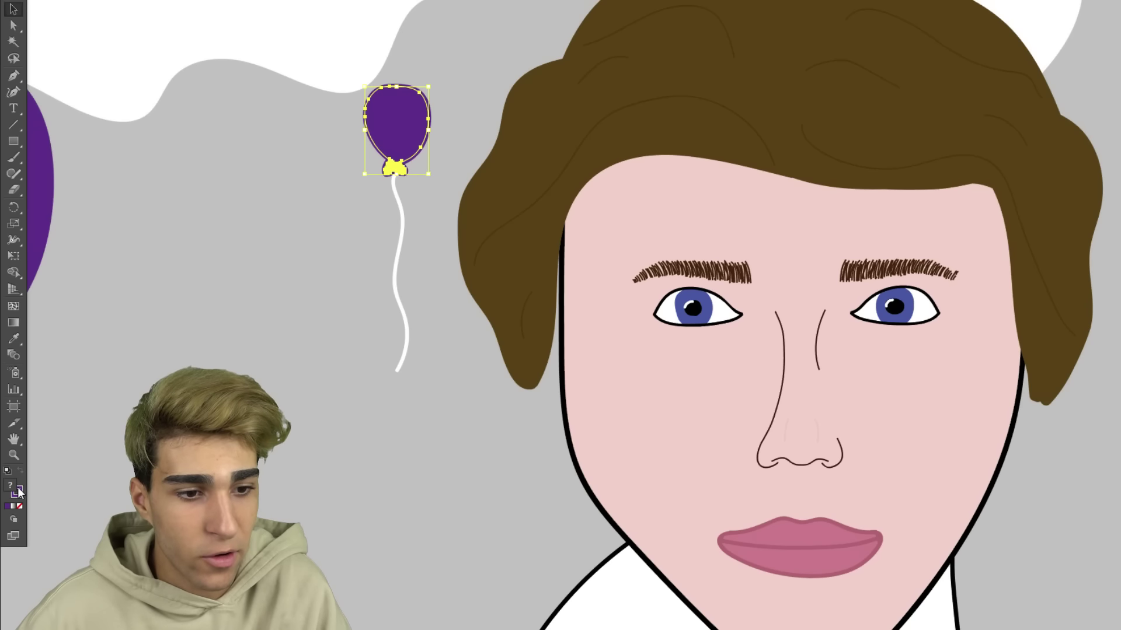
key(i)
click(395, 170)
key(v)
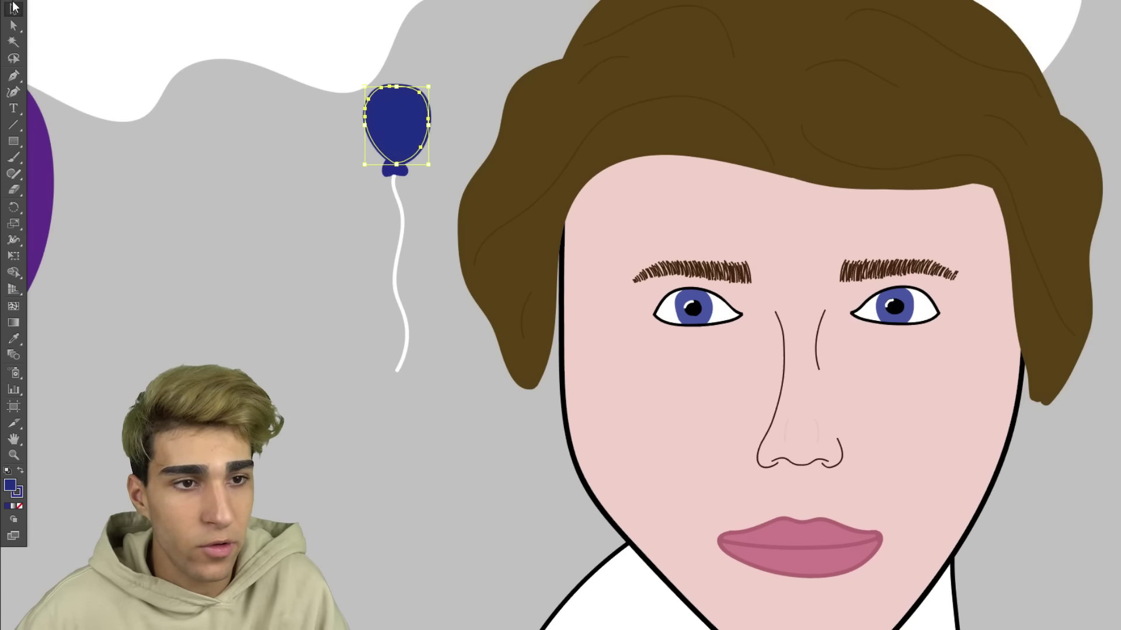
click(360, 328)
click(553, 281)
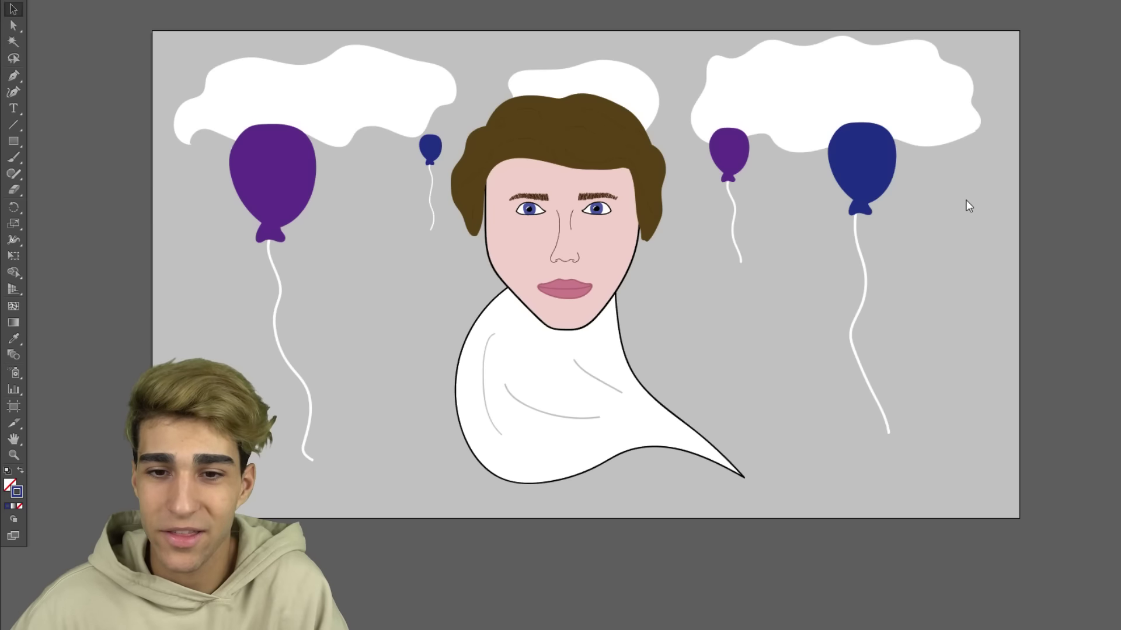
- Set the stroke to dark green 246315 and paint a jagged grass strip along the bottom
double_click(1112, 199)
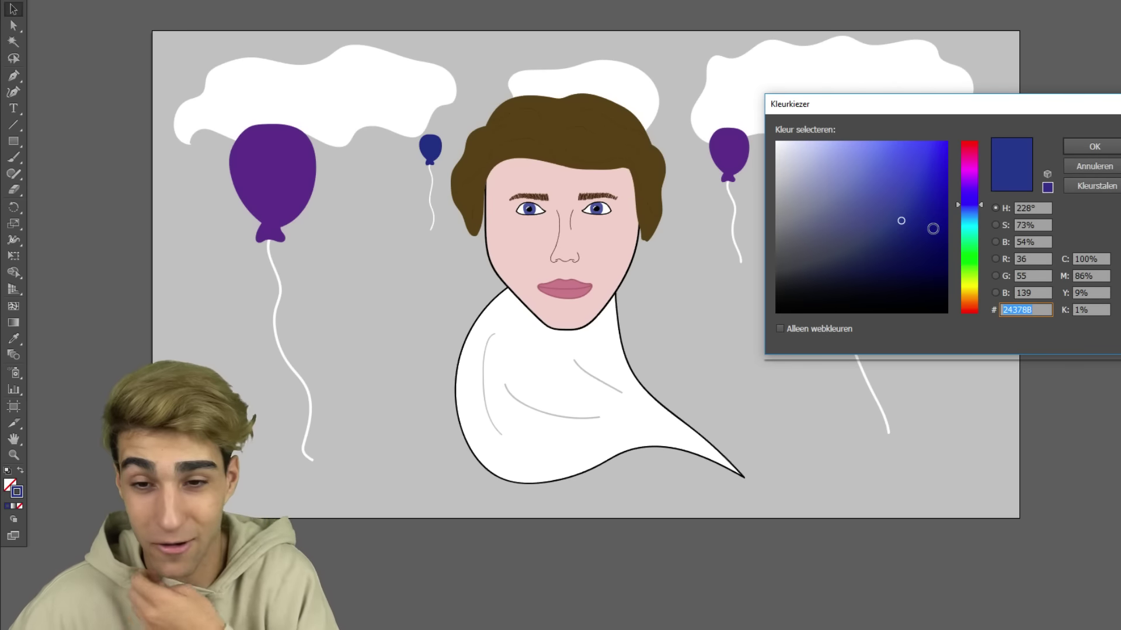
click(969, 262)
click(917, 247)
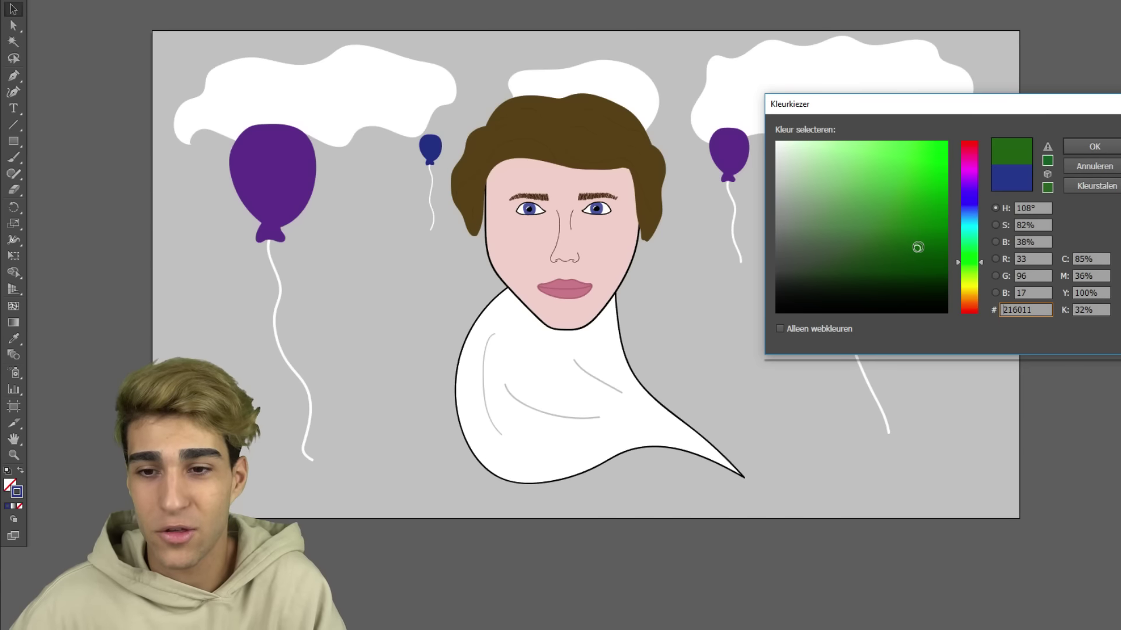
click(911, 246)
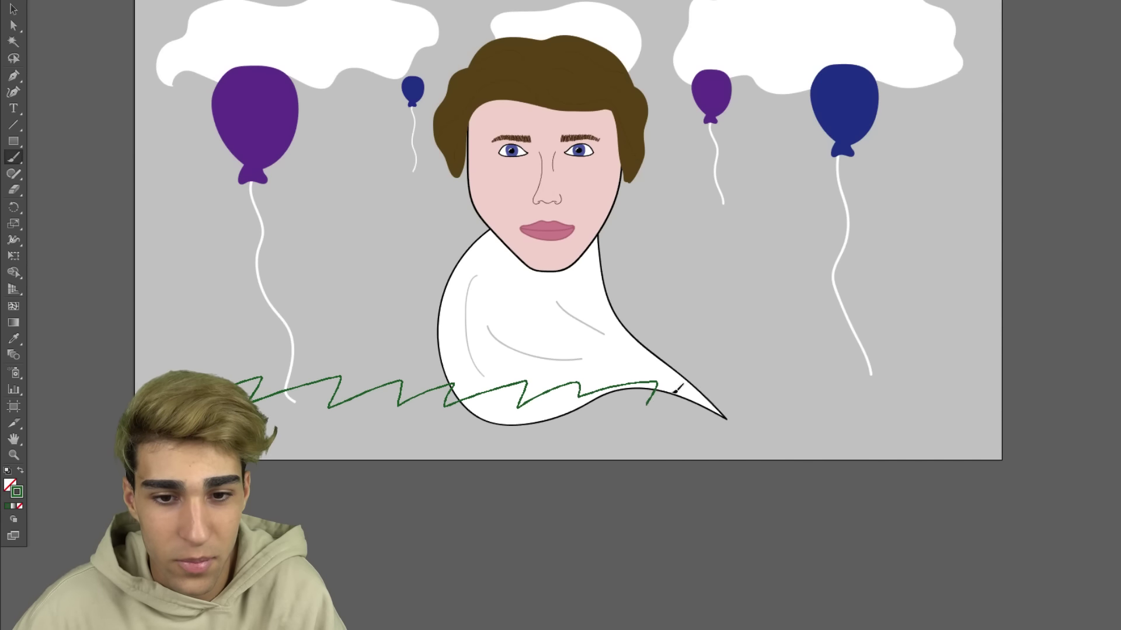
drag(1023, 406, 118, 446)
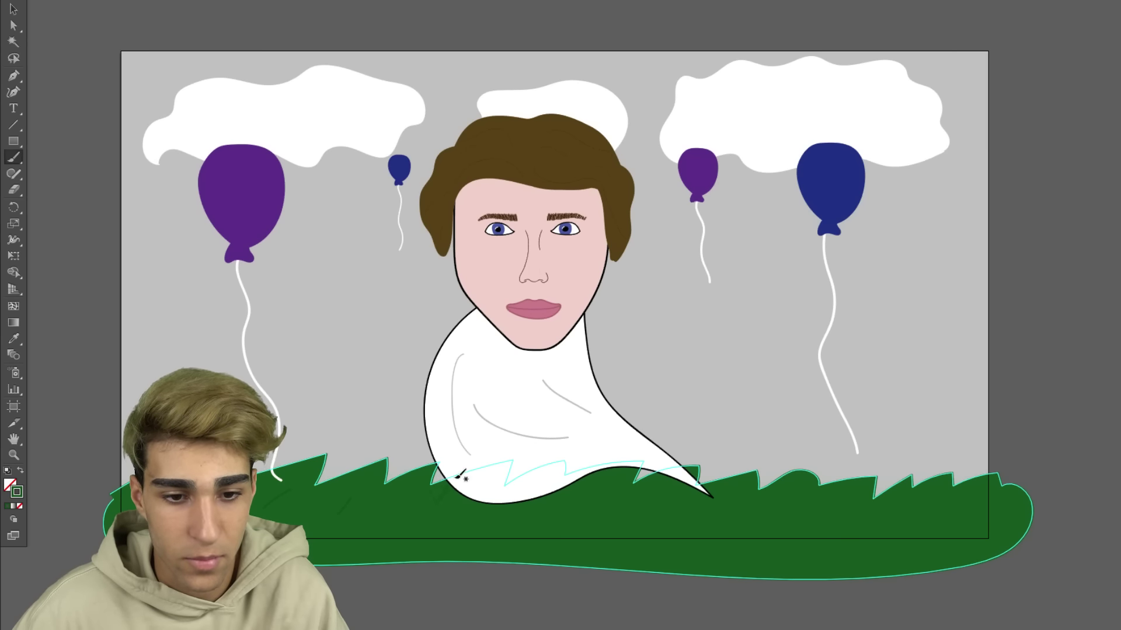
scroll(670, 519, up, 2)
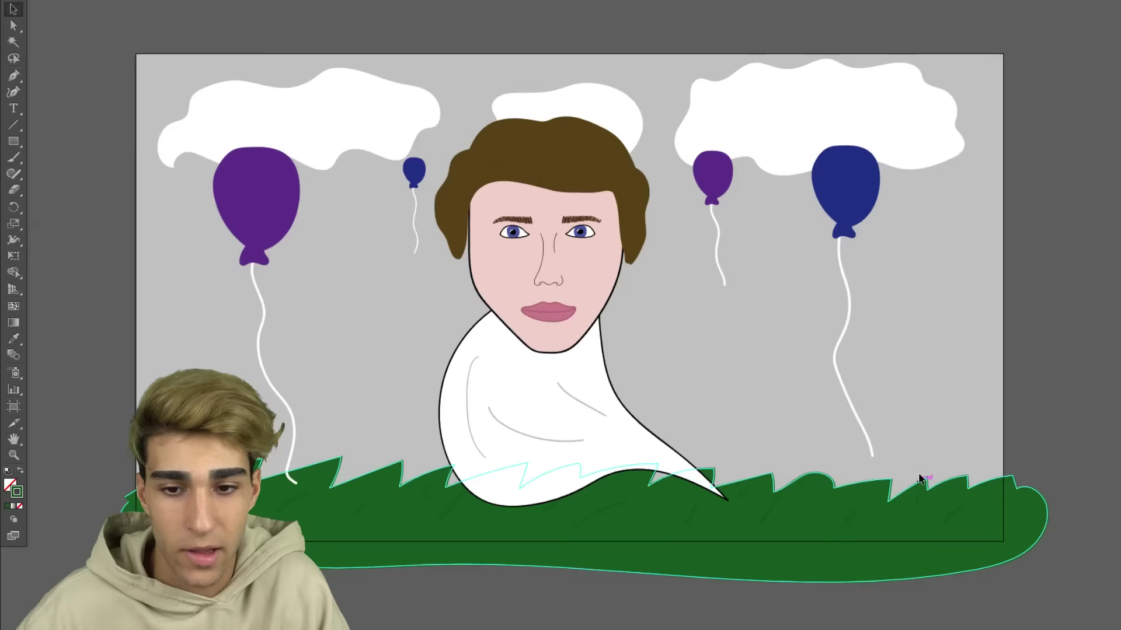
- Erase the lower part of the right balloon's string
scroll(971, 437, up, 2)
key(shift+e)
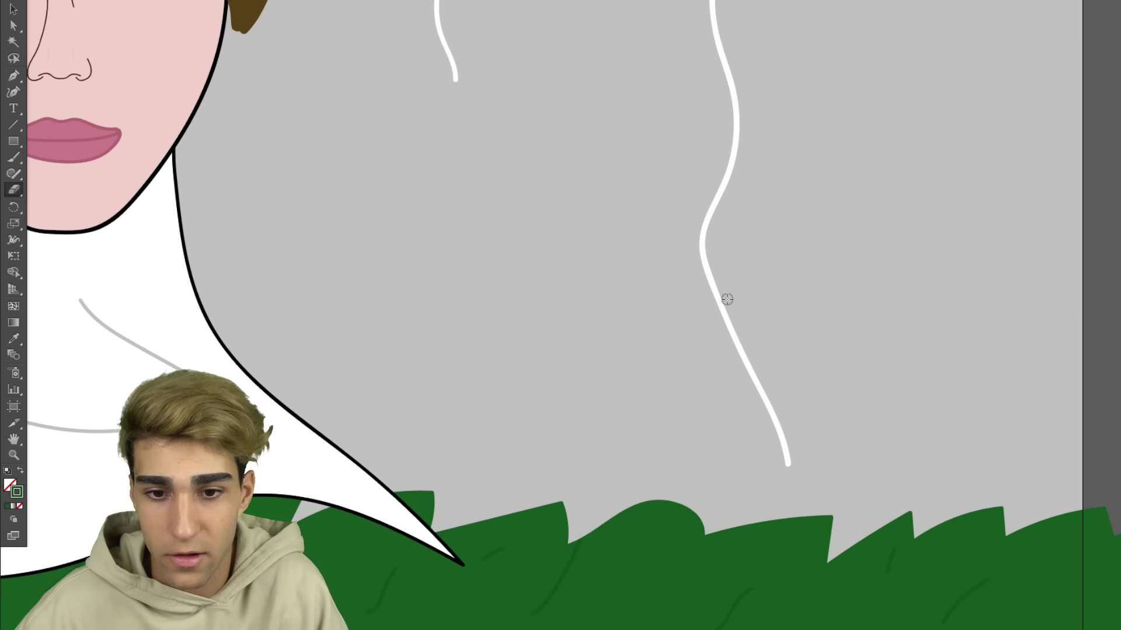
drag(733, 298, 784, 318)
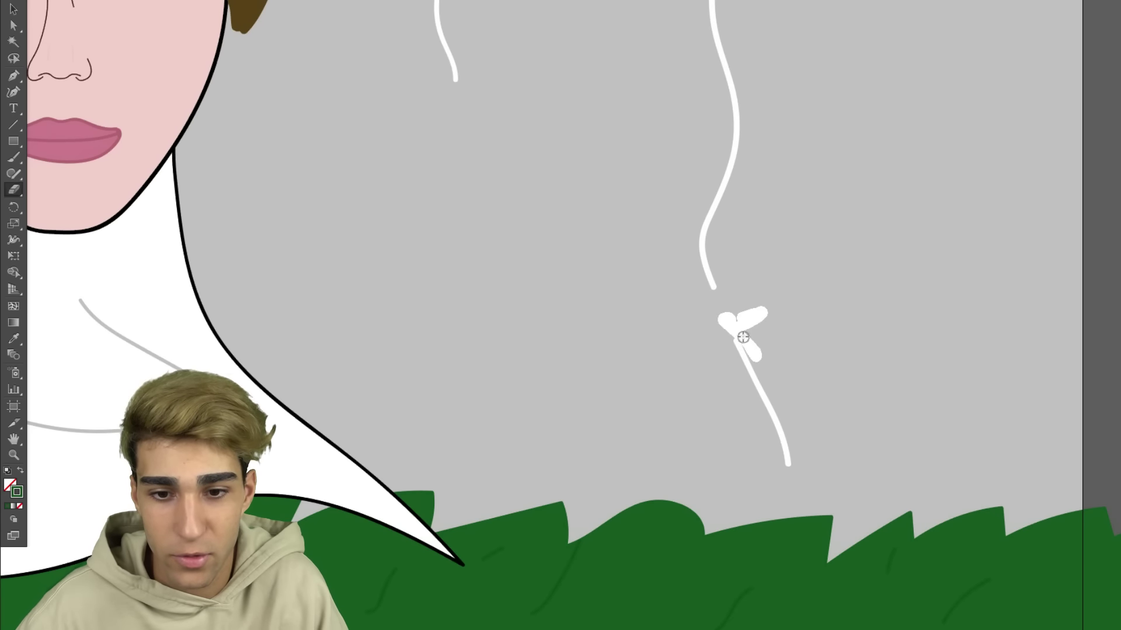
drag(789, 465, 790, 465)
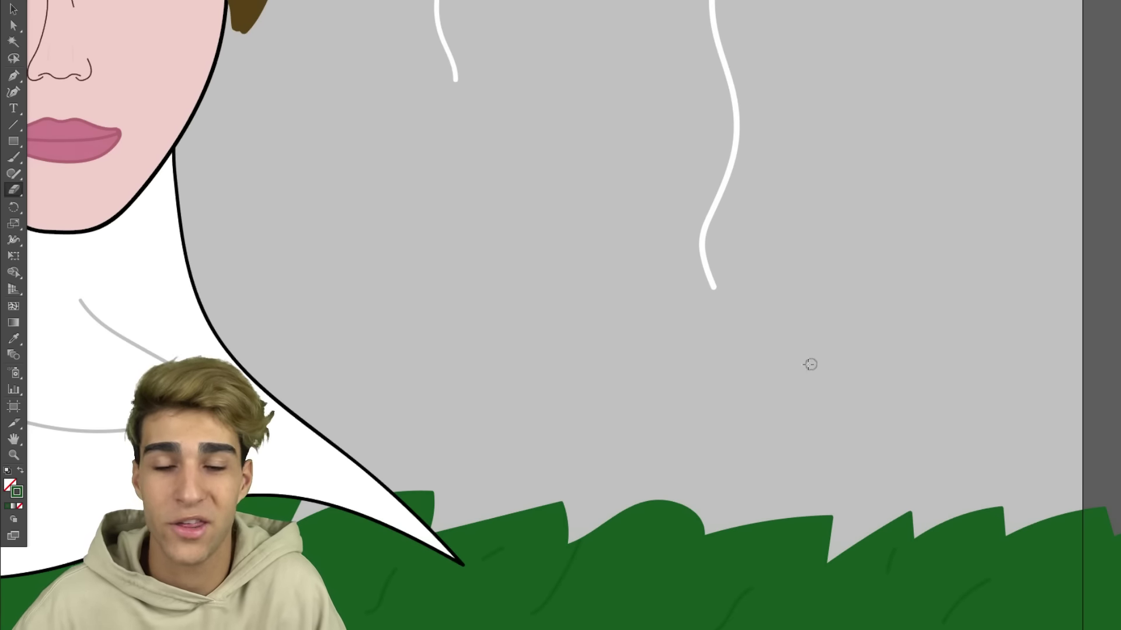
scroll(578, 320, down, 2)
scroll(566, 321, down, 1)
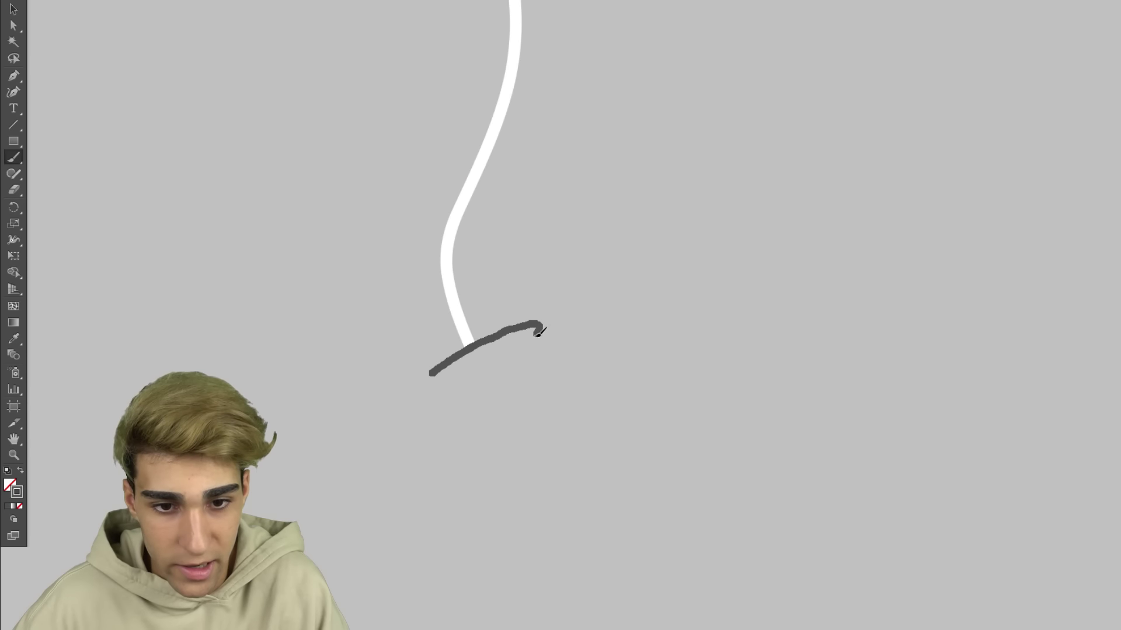
- Paint a grey fork with handle and tines at the string's end
drag(471, 363, 728, 256)
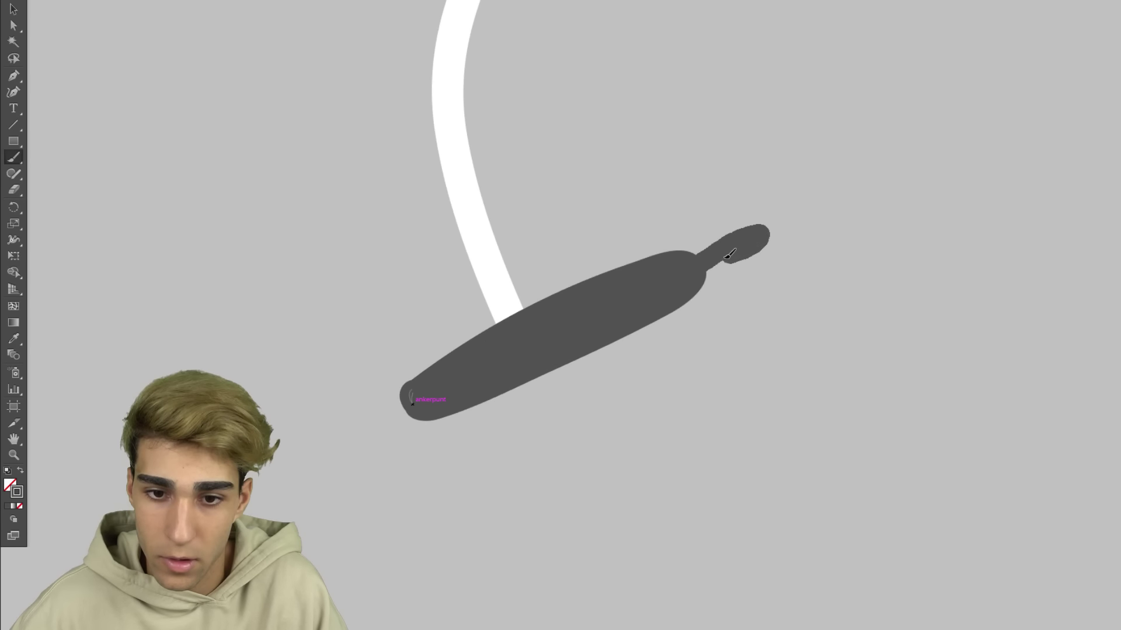
drag(800, 139, 720, 204)
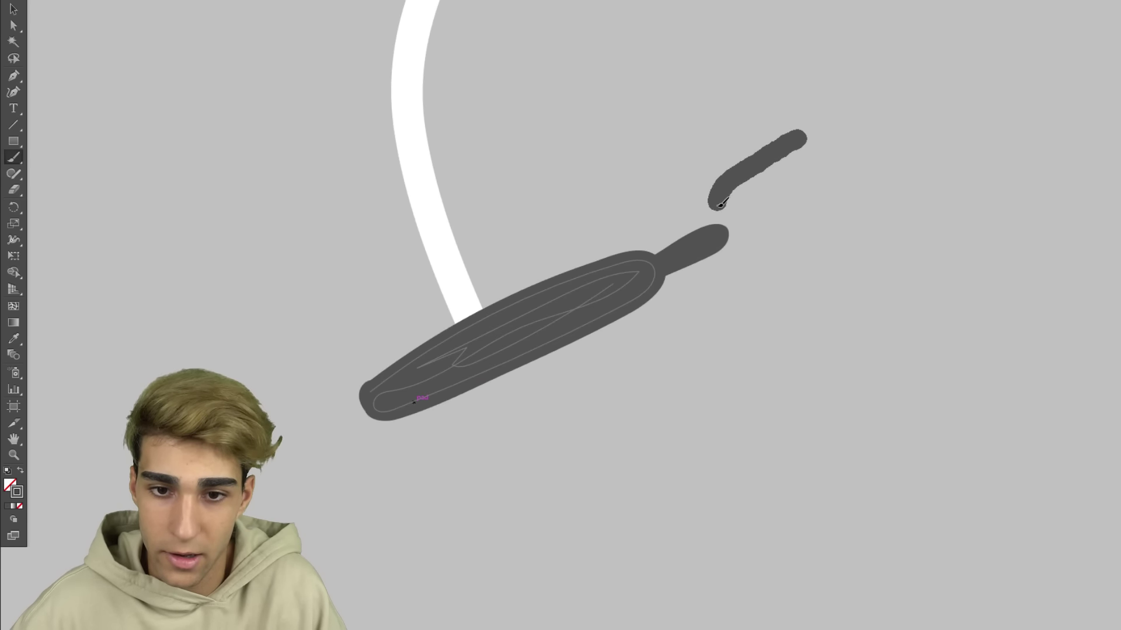
drag(834, 216, 836, 217)
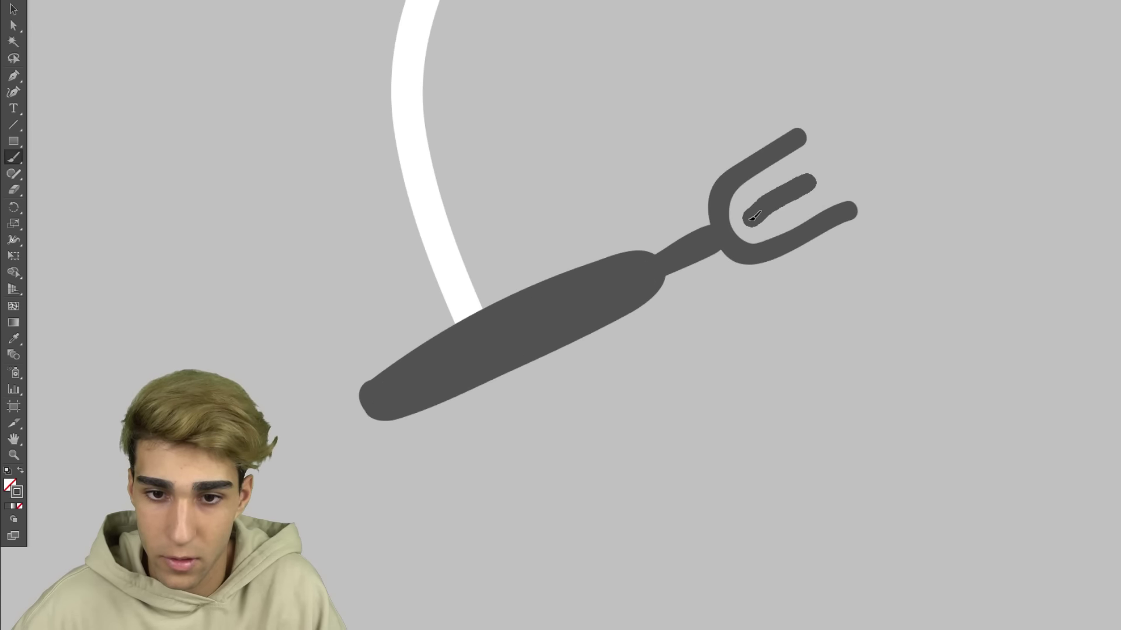
scroll(834, 216, down, 4)
scroll(911, 200, down, 2)
scroll(889, 212, up, 10)
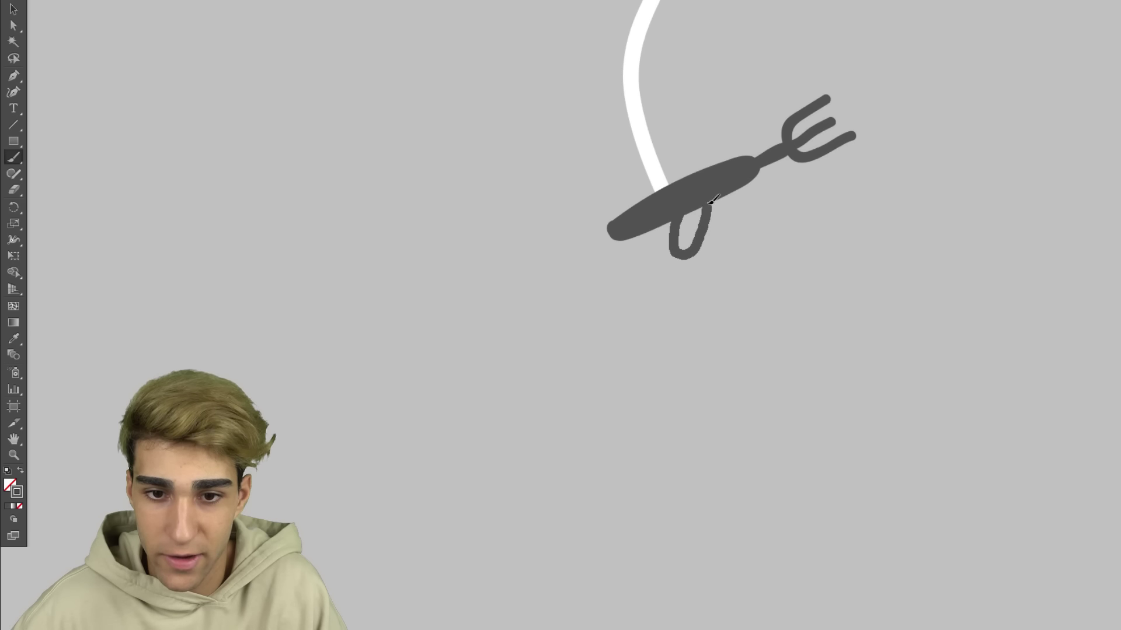
- Paint a solid grey knife crossing the fork
drag(769, 102, 740, 149)
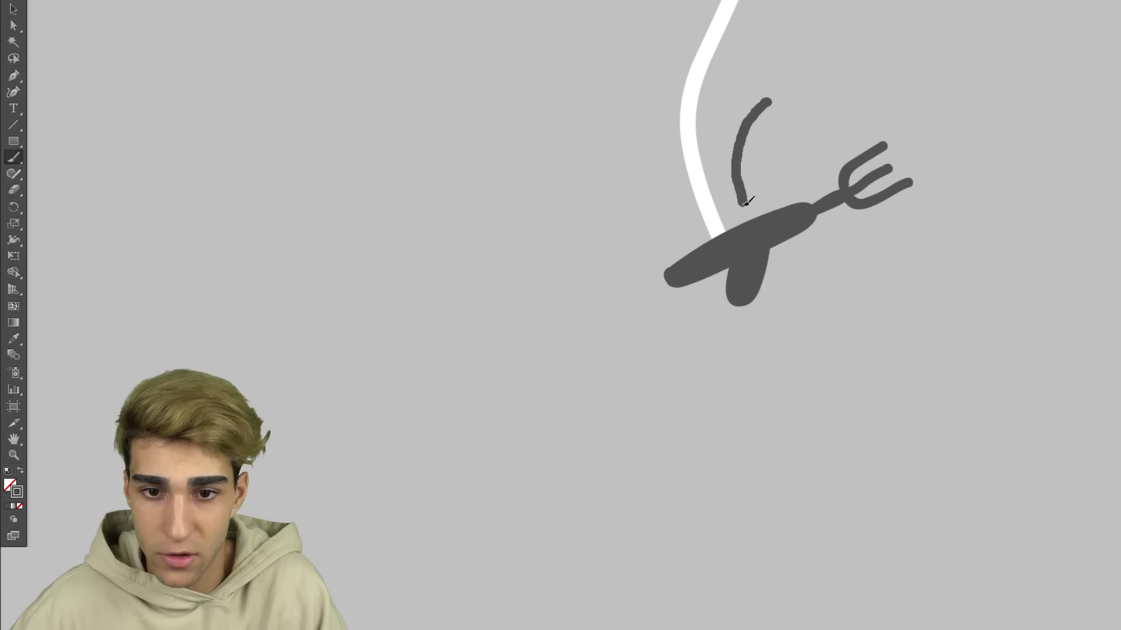
drag(781, 103, 780, 139)
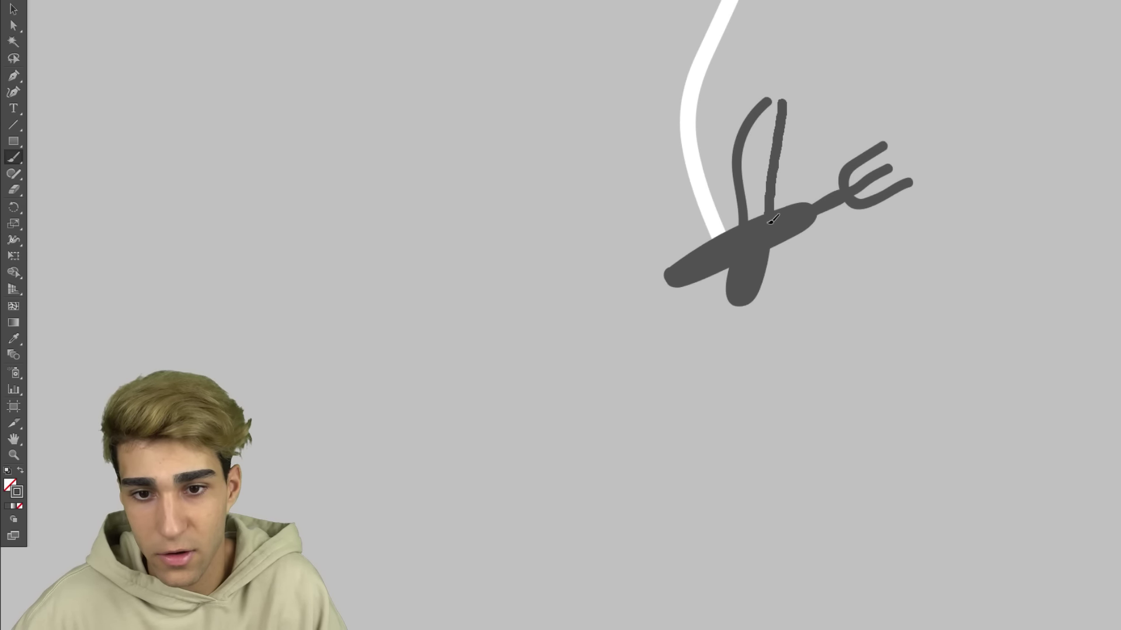
scroll(776, 105, up, 5)
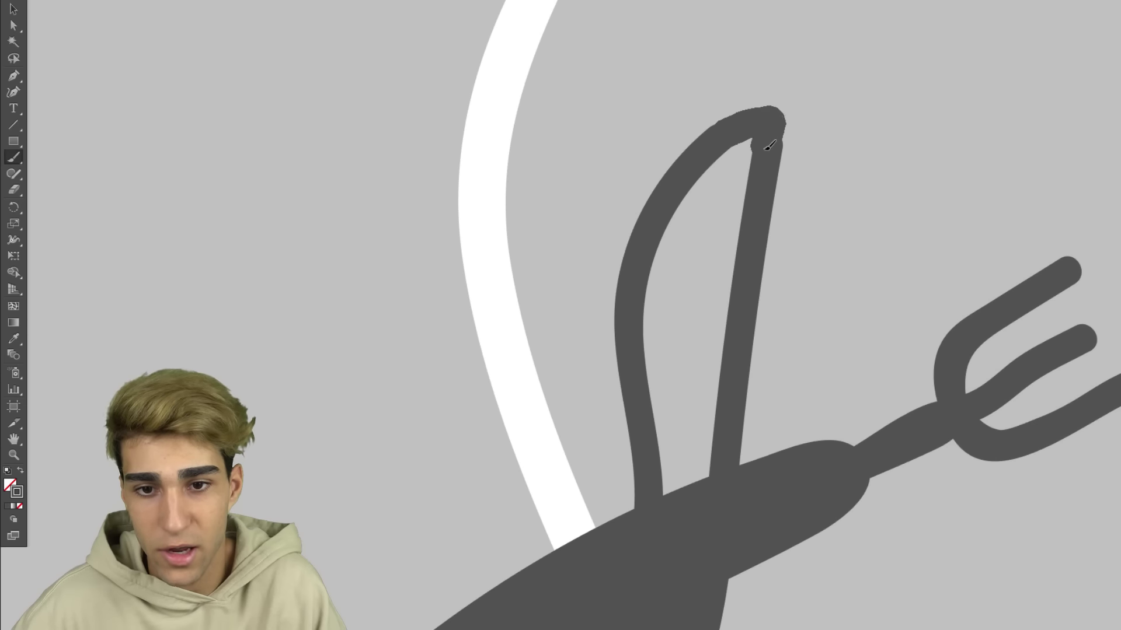
mouse_move(762, 172)
mouse_down()
mouse_move(671, 280)
mouse_move(725, 178)
mouse_up()
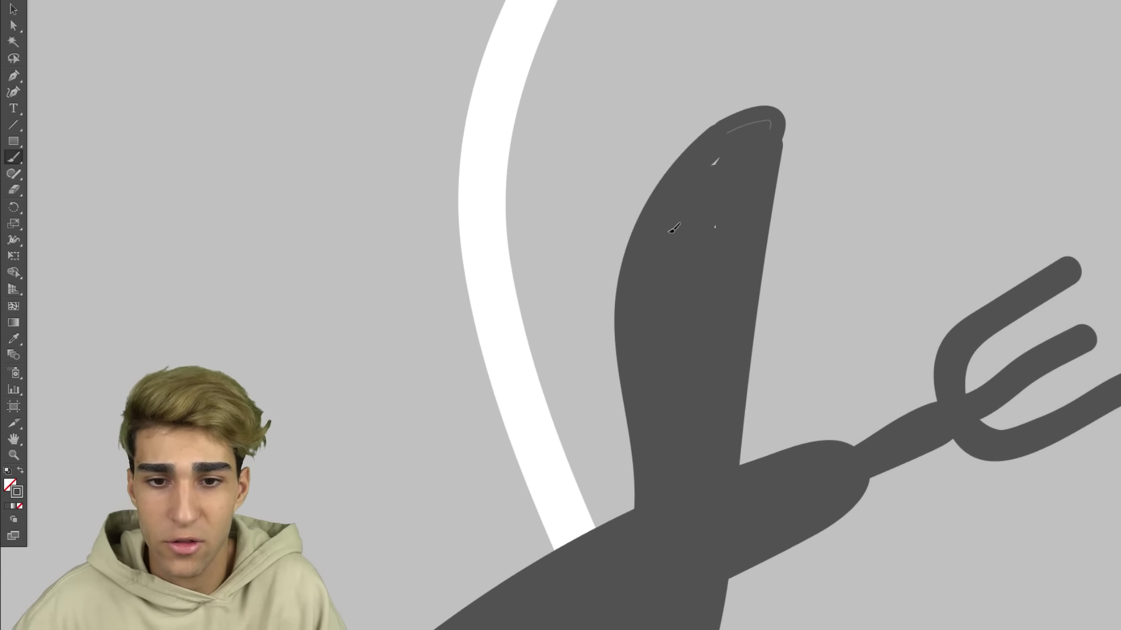
scroll(804, 265, down, 5)
scroll(908, 343, down, 3)
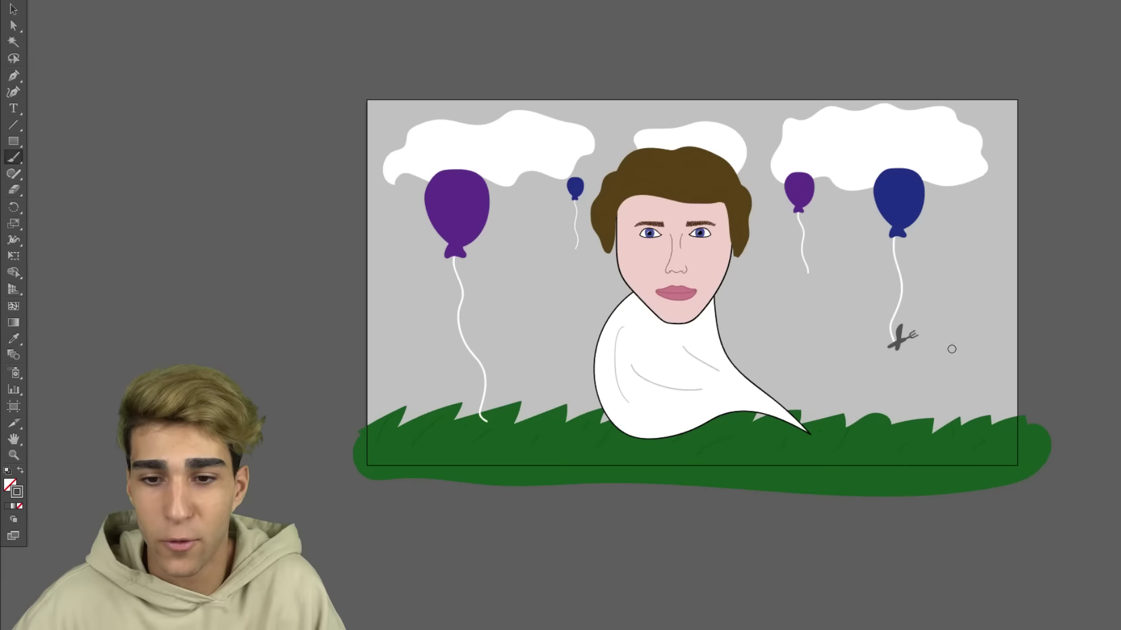
scroll(948, 348, up, 2)
scroll(886, 350, up, 3)
scroll(847, 267, up, 4)
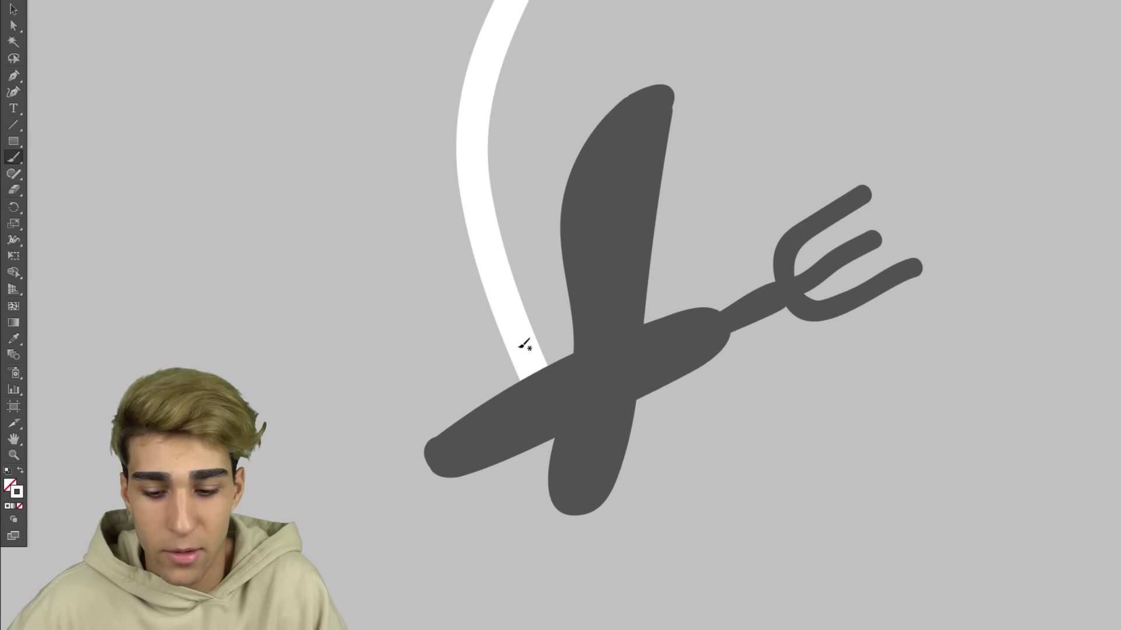
- Extend the white string down and loop it around the knife and fork
drag(525, 346, 544, 390)
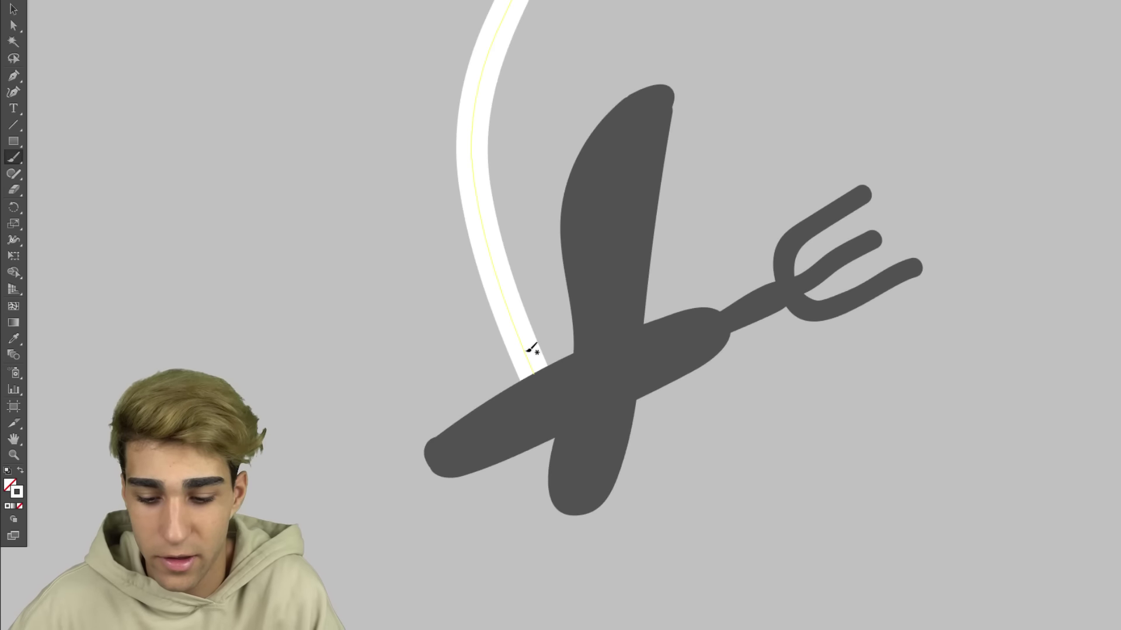
drag(531, 349, 660, 411)
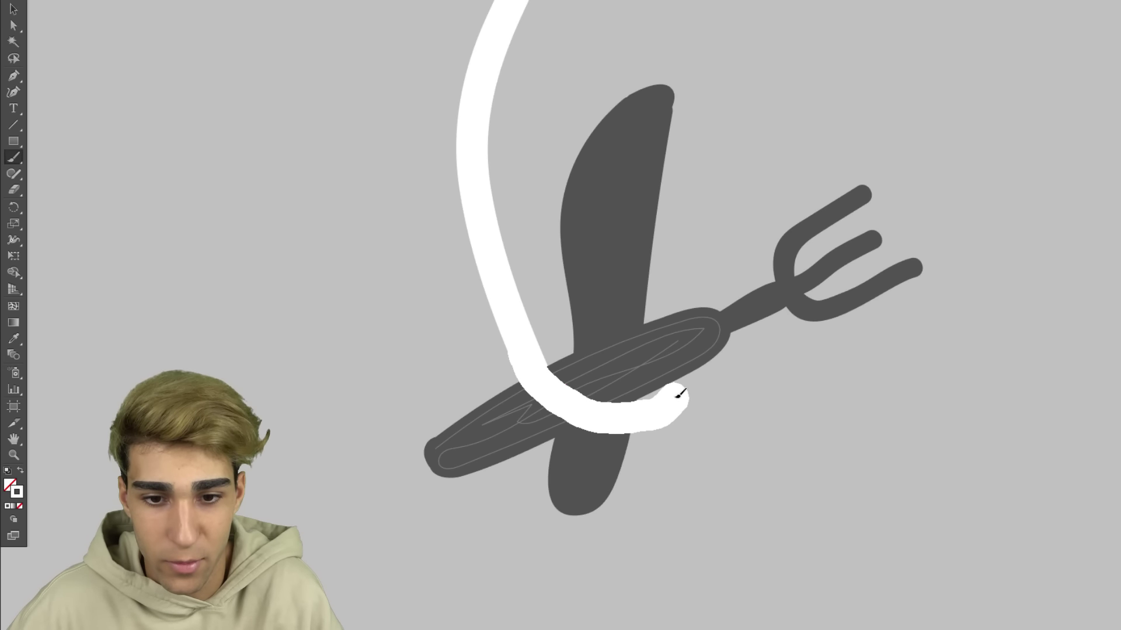
drag(529, 321, 700, 328)
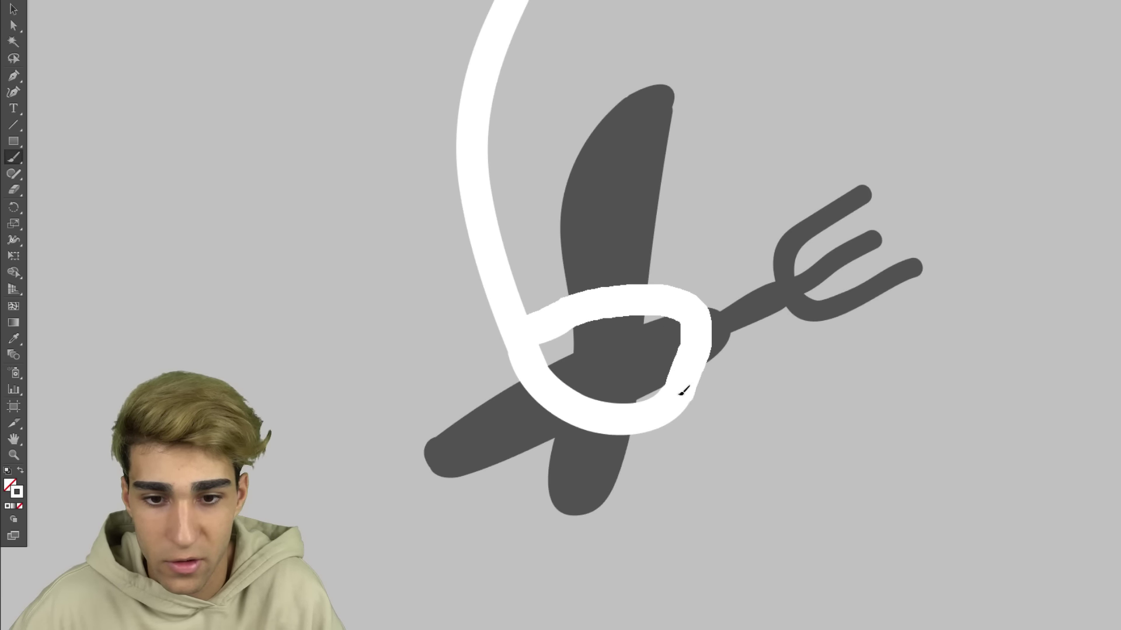
drag(682, 391, 684, 393)
scroll(976, 254, down, 5)
scroll(975, 253, down, 2)
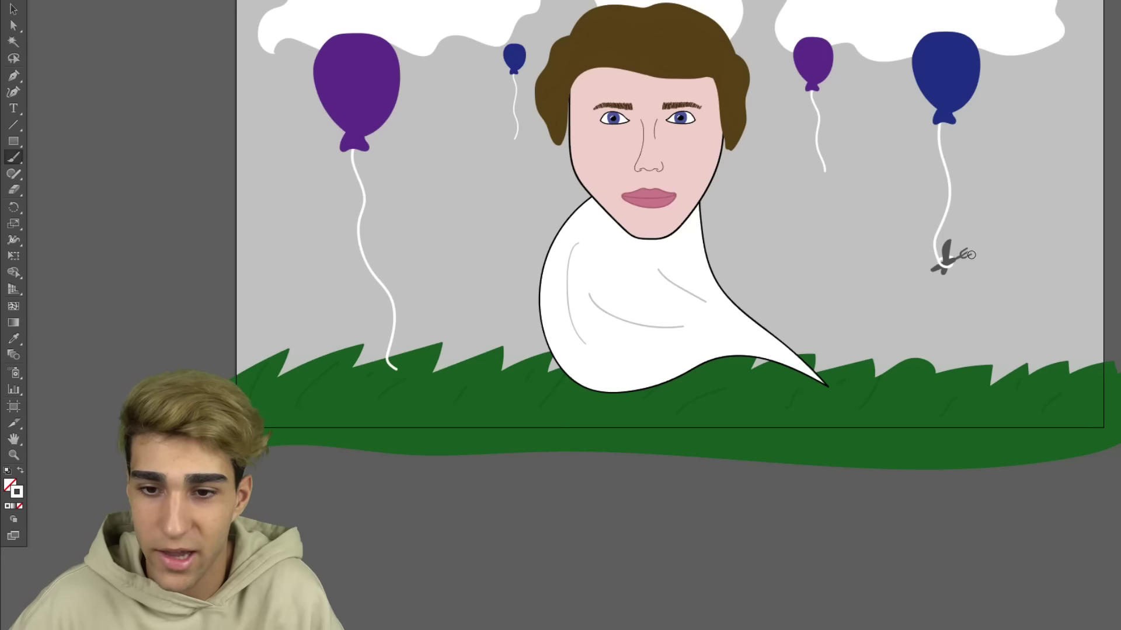
scroll(978, 175, down, 2)
scroll(992, 233, up, 3)
scroll(663, 408, up, 5)
scroll(656, 442, down, 3)
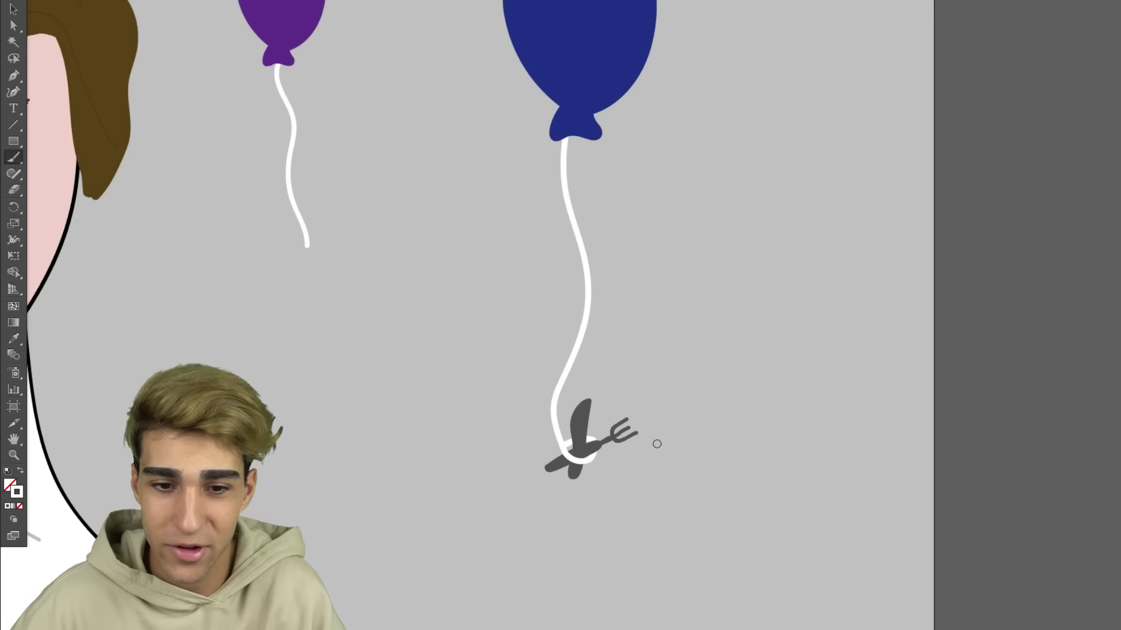
scroll(423, 453, up, 3)
scroll(525, 367, down, 2)
scroll(525, 367, down, 3)
scroll(537, 356, down, 1)
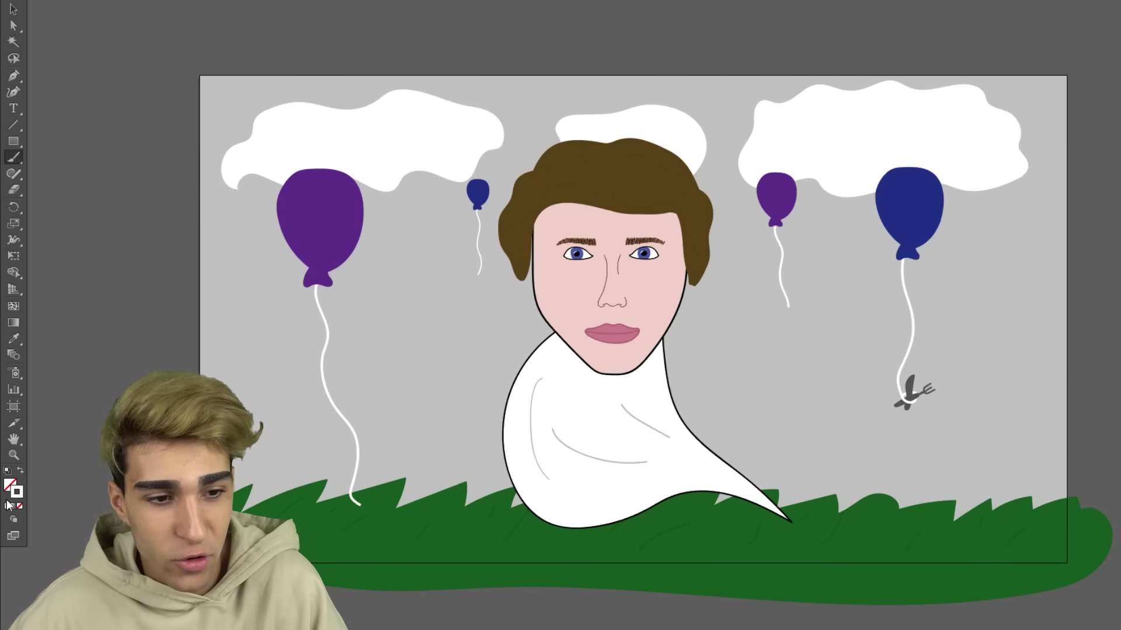
- Set a dark grey brush colour and paint a bucket outline on the grass
double_click(17, 492)
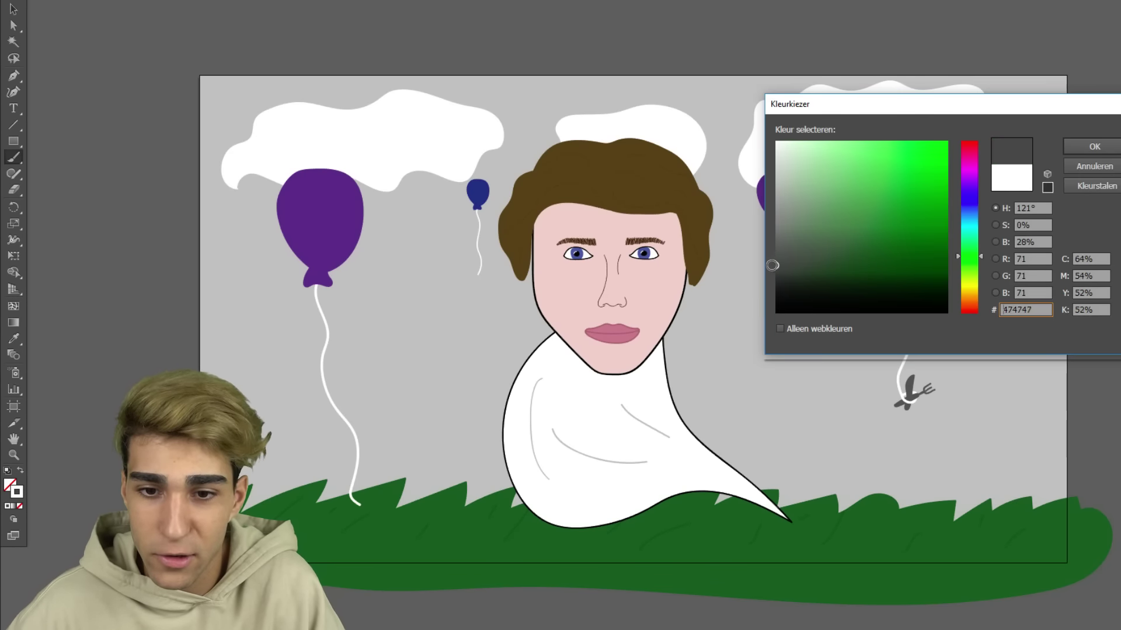
key(Return)
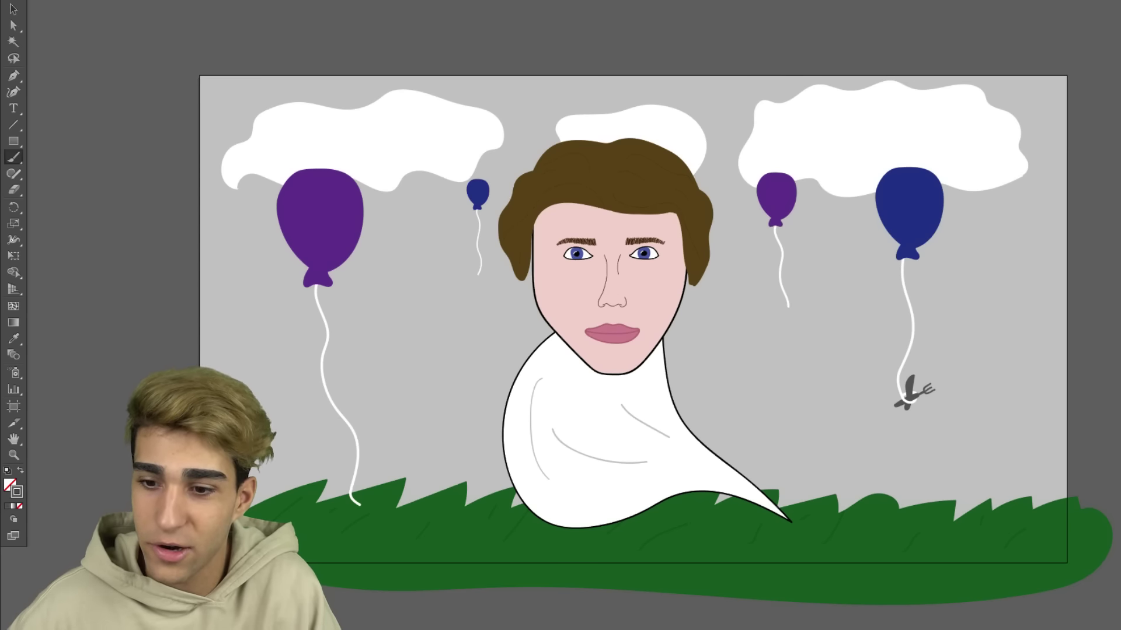
scroll(293, 567, up, 3)
drag(238, 157, 248, 243)
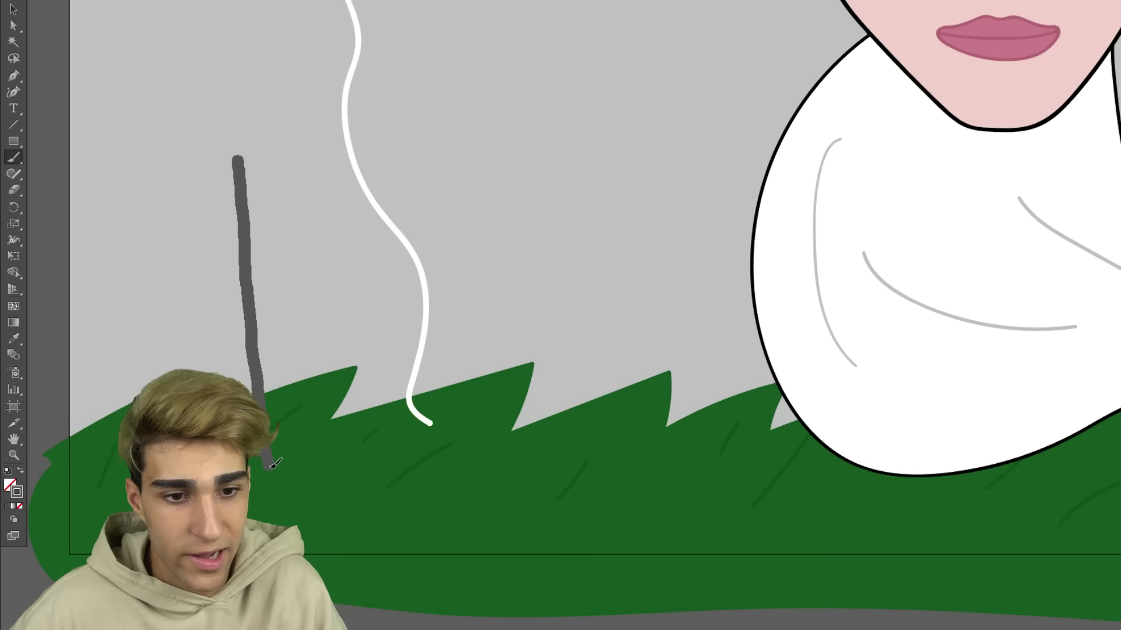
mouse_move(516, 424)
mouse_down()
mouse_move(580, 148)
mouse_move(280, 145)
mouse_move(245, 161)
mouse_up()
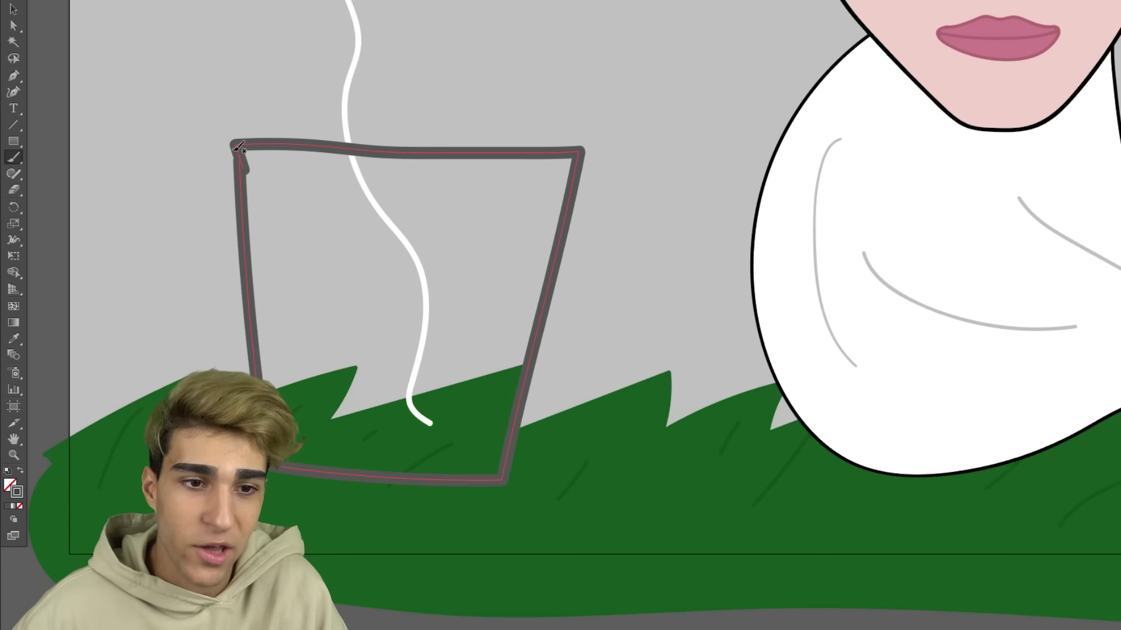
key(v)
- Adjust the bucket's top-left corner and swap its outline colour into the fill
scroll(411, 244, down, 2)
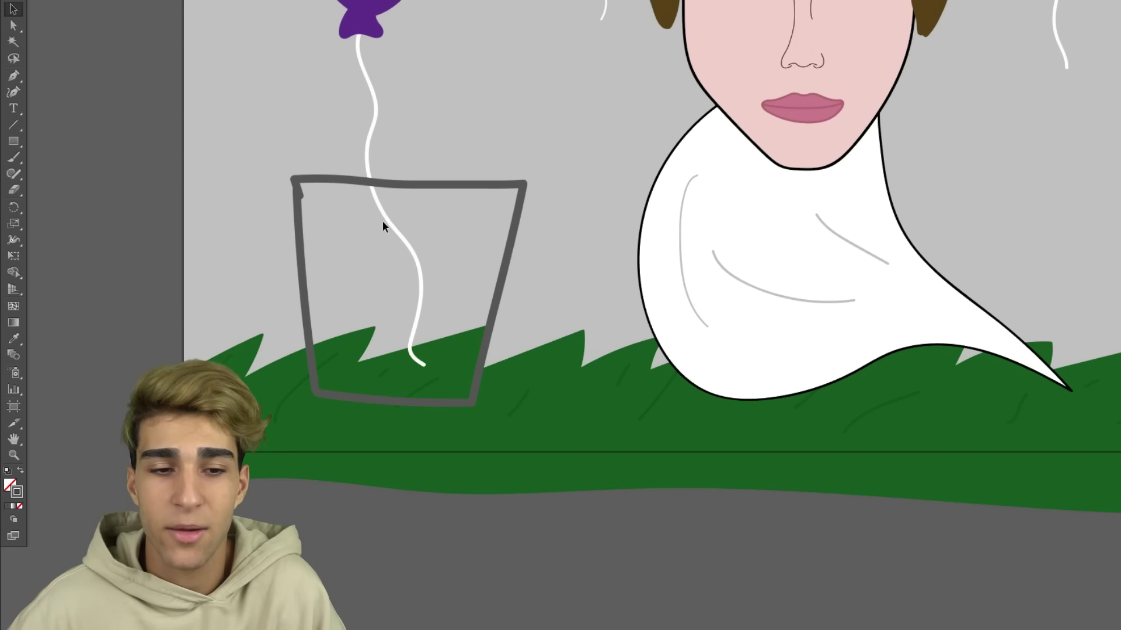
scroll(350, 204, up, 2)
click(334, 198)
drag(330, 200, 330, 198)
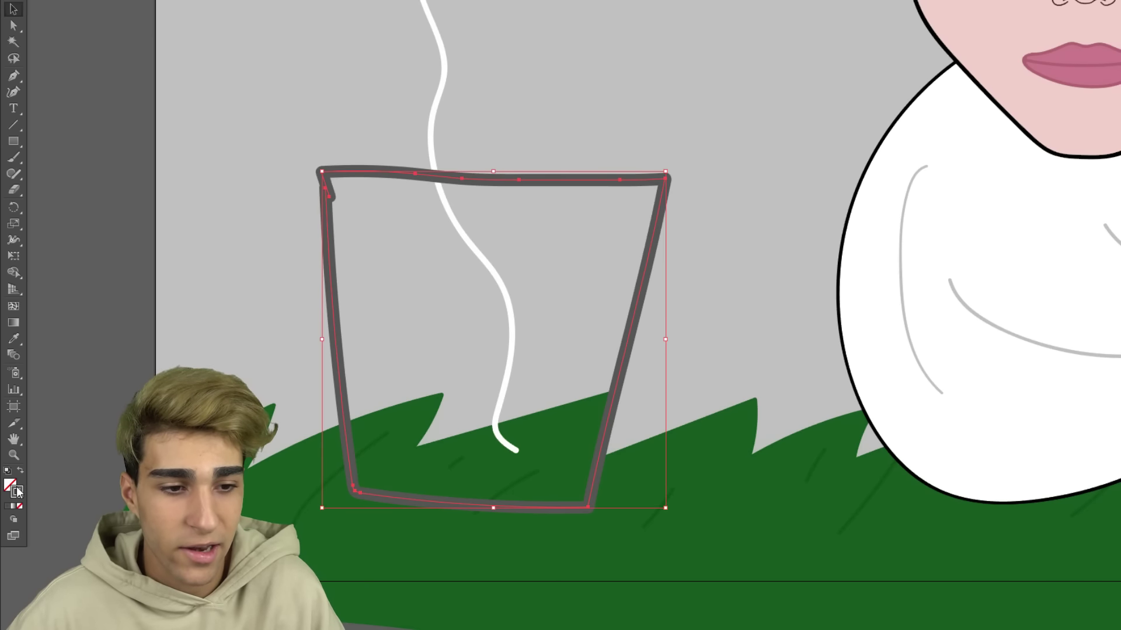
double_click(16, 491)
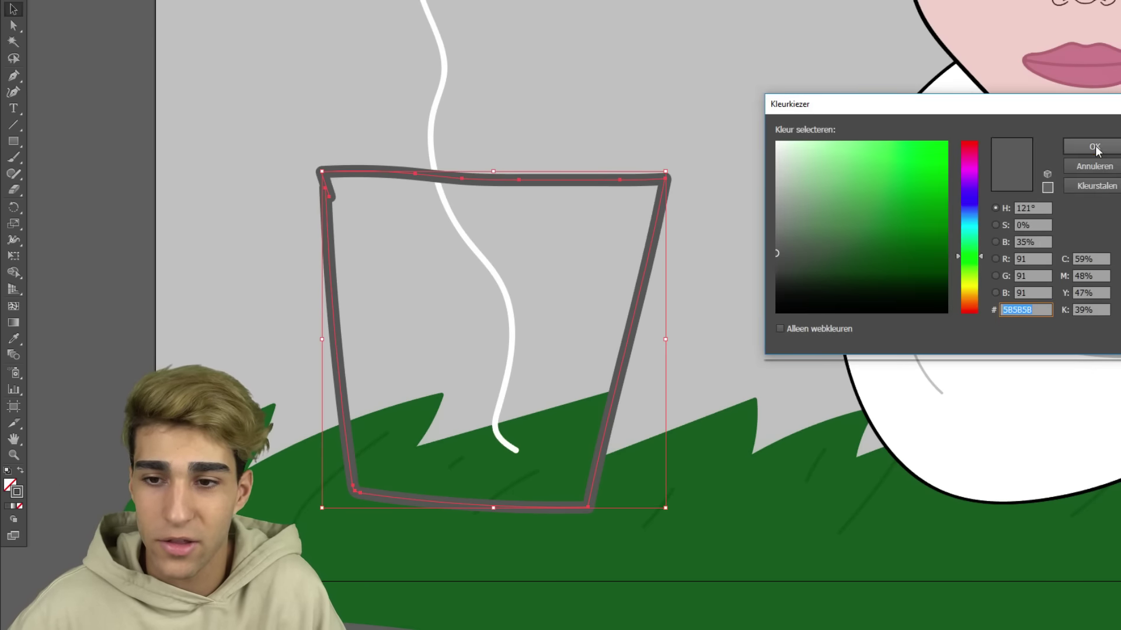
click(1090, 145)
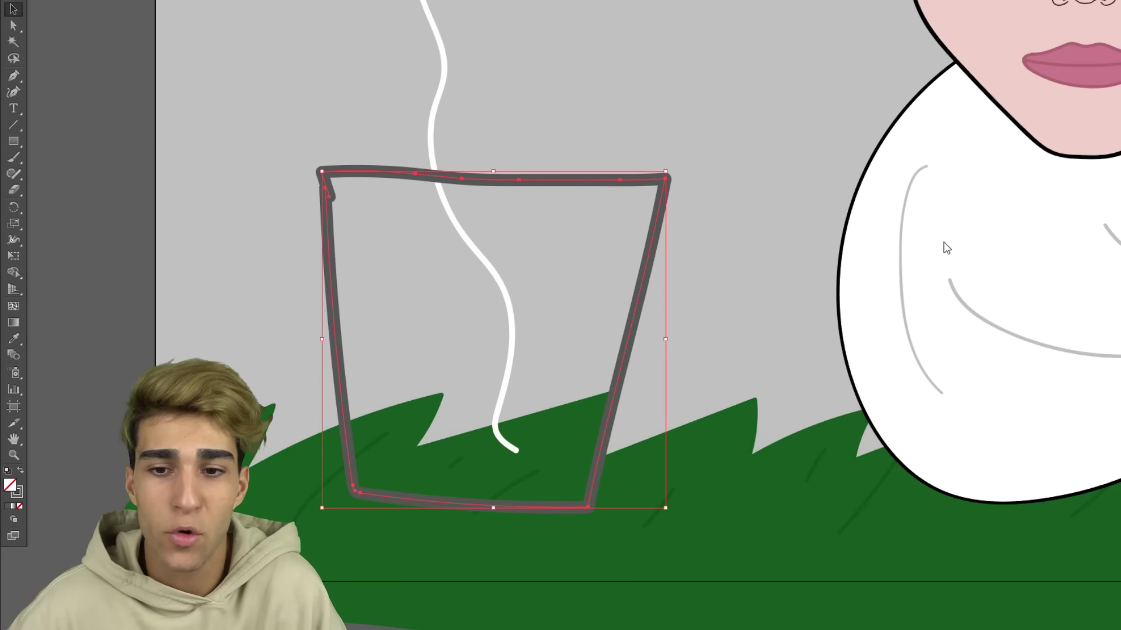
double_click(16, 492)
click(1090, 145)
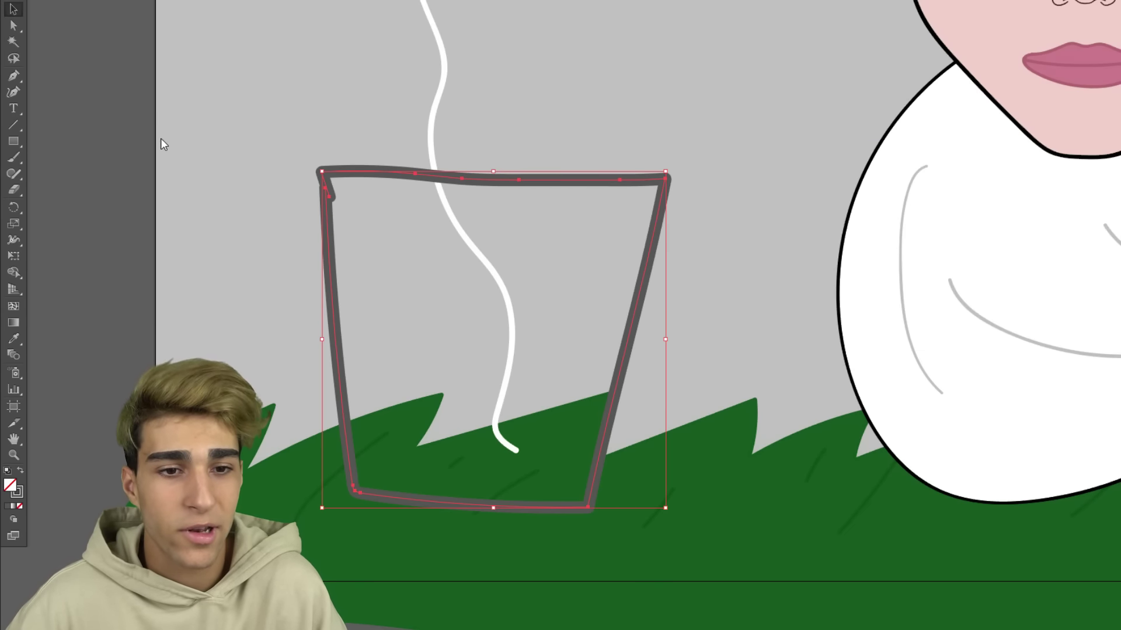
key(shift+x)
click(237, 153)
- Resize the filled bucket, give it a grey outline, and deselect it
scroll(261, 223, down, 4)
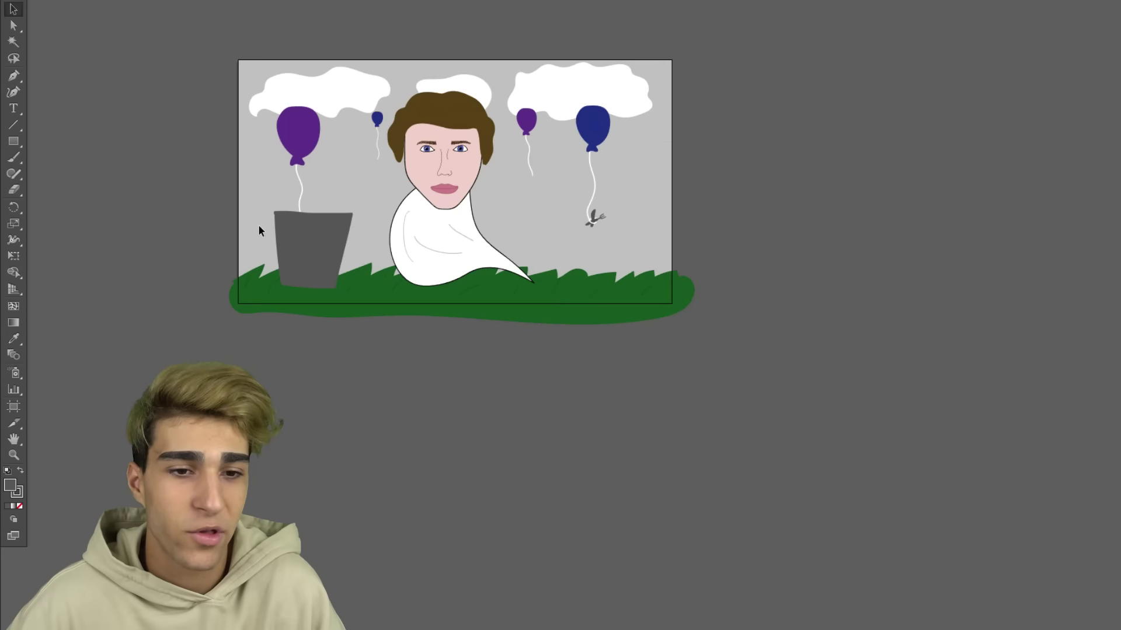
scroll(259, 230, down, 3)
scroll(586, 254, up, 2)
scroll(695, 179, up, 5)
click(694, 179)
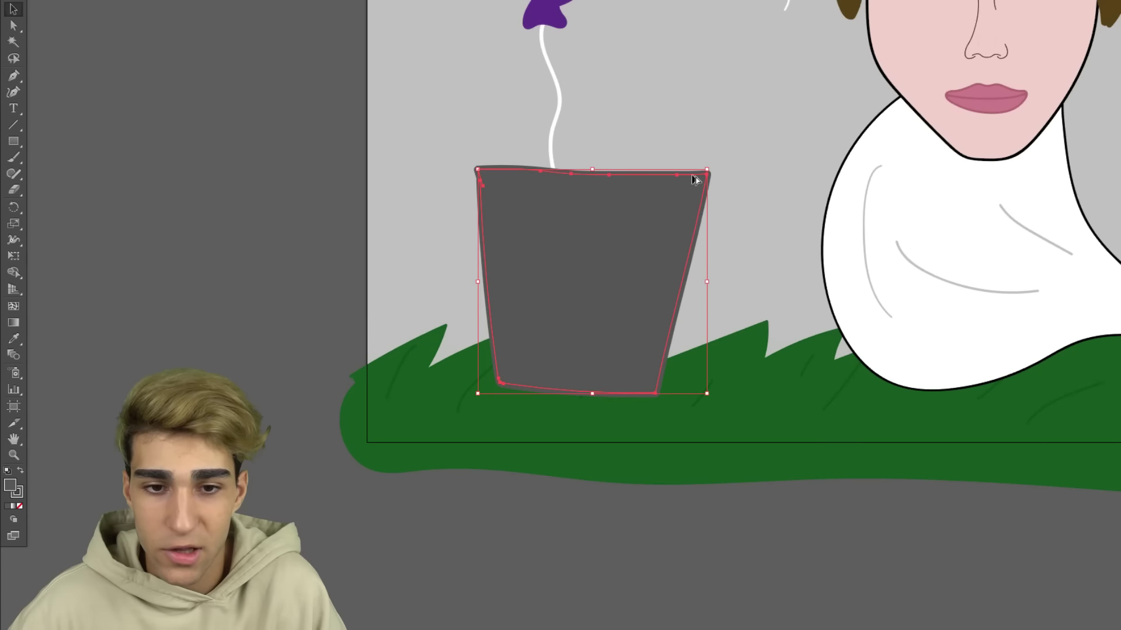
drag(711, 172, 717, 195)
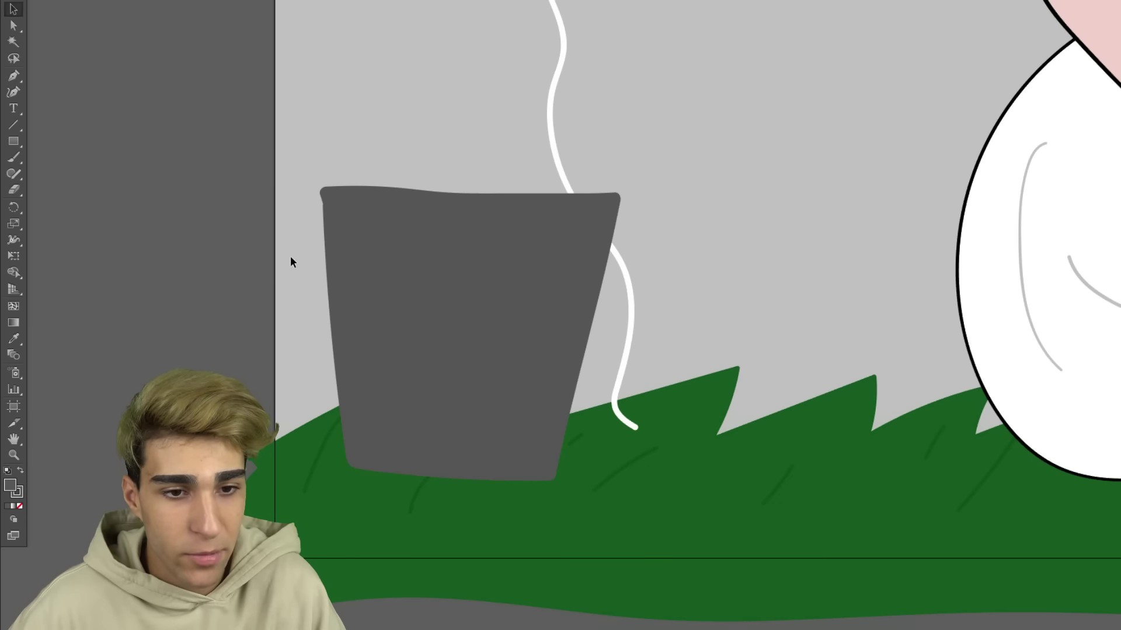
click(331, 248)
double_click(17, 491)
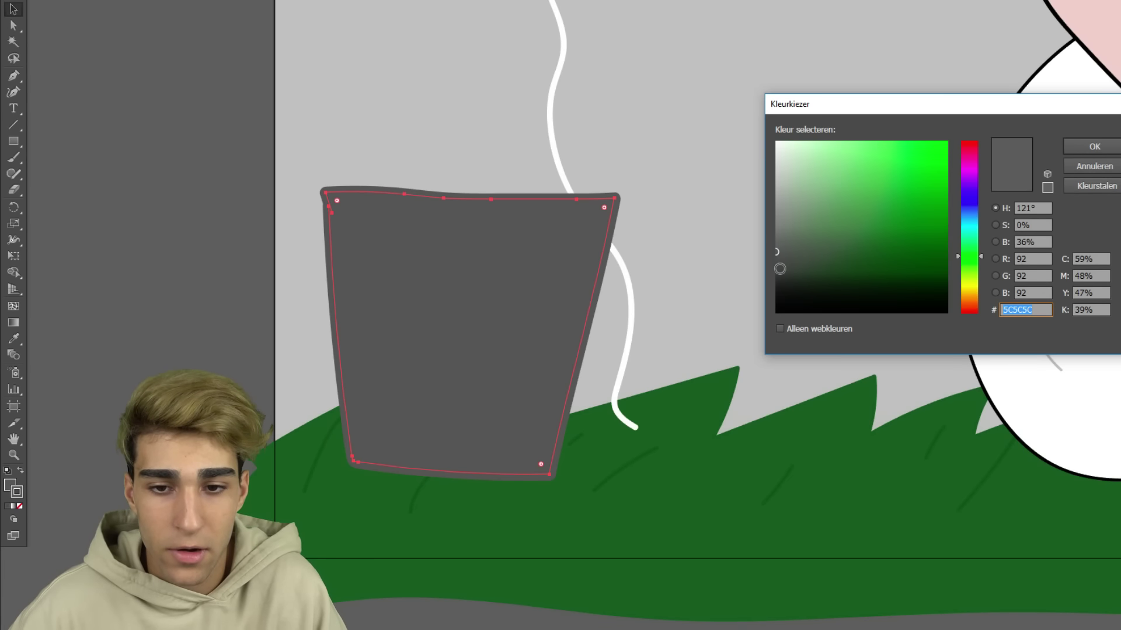
click(1093, 147)
click(197, 166)
scroll(196, 165, down, 1)
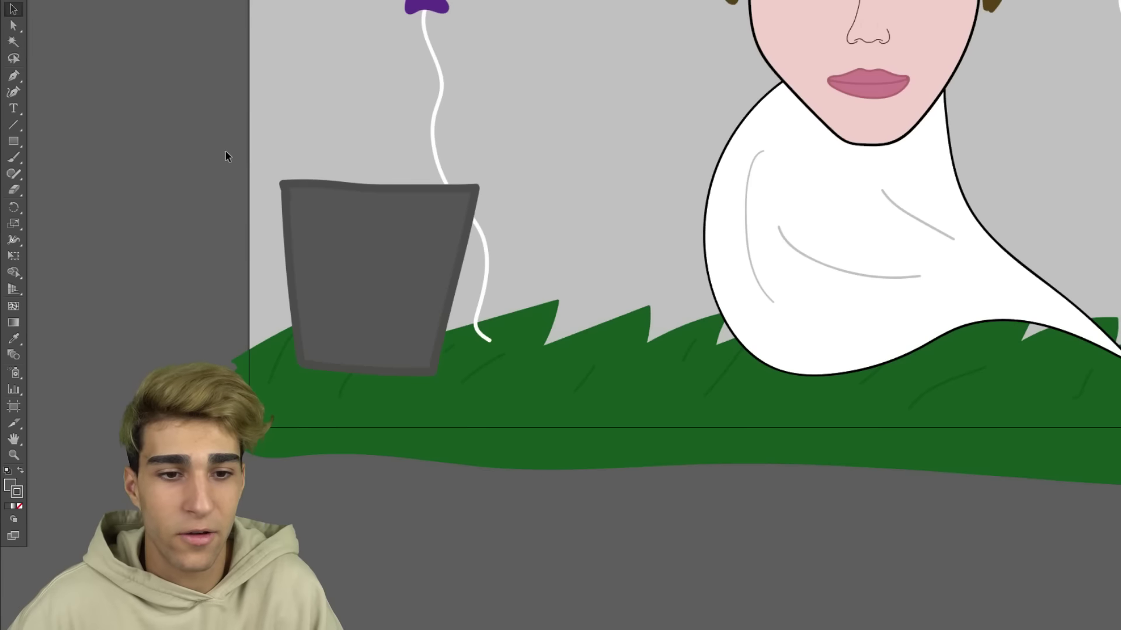
scroll(225, 149, down, 1)
- Paint an oval rim with a handle bump atop the bucket and fill its inside grey
key(b)
scroll(257, 175, up, 2)
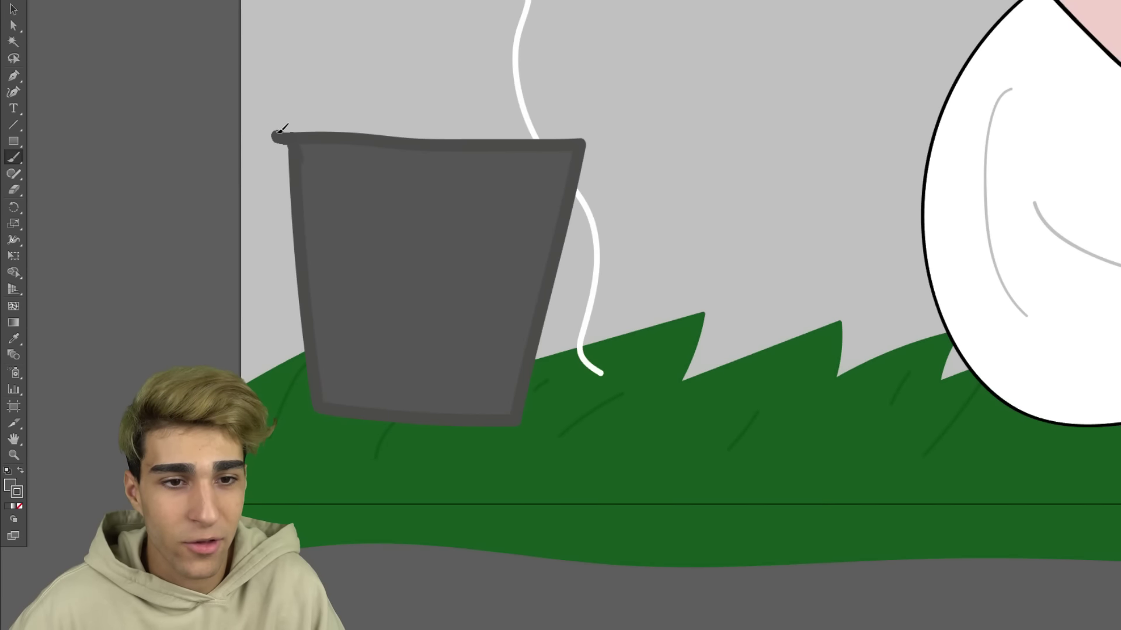
drag(437, 101, 596, 123)
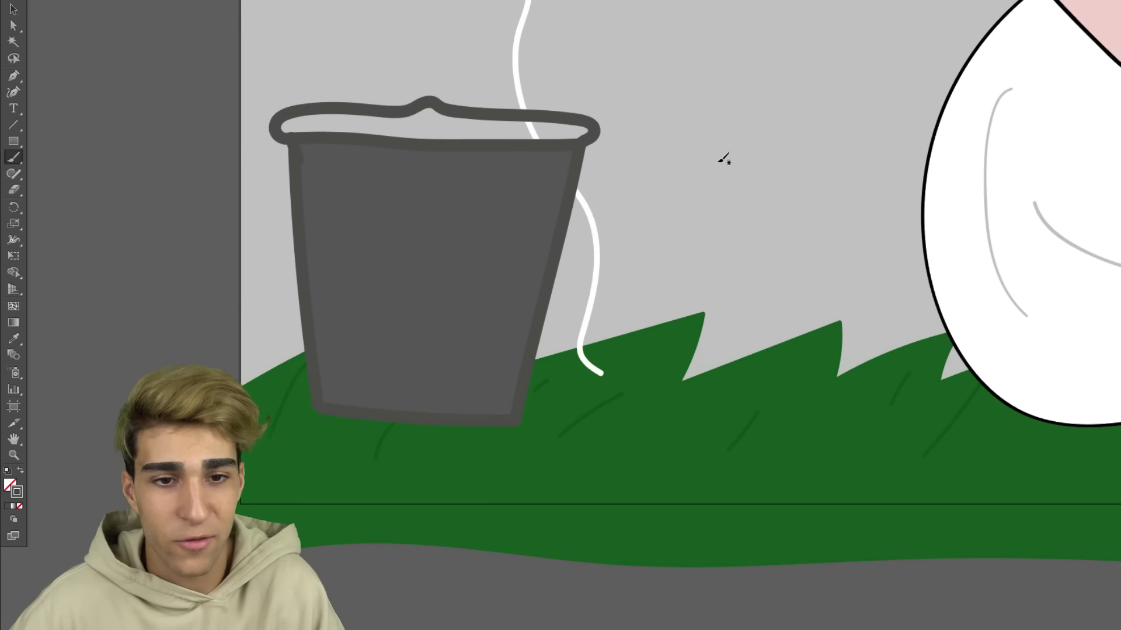
scroll(445, 131, up, 2)
drag(400, 97, 429, 96)
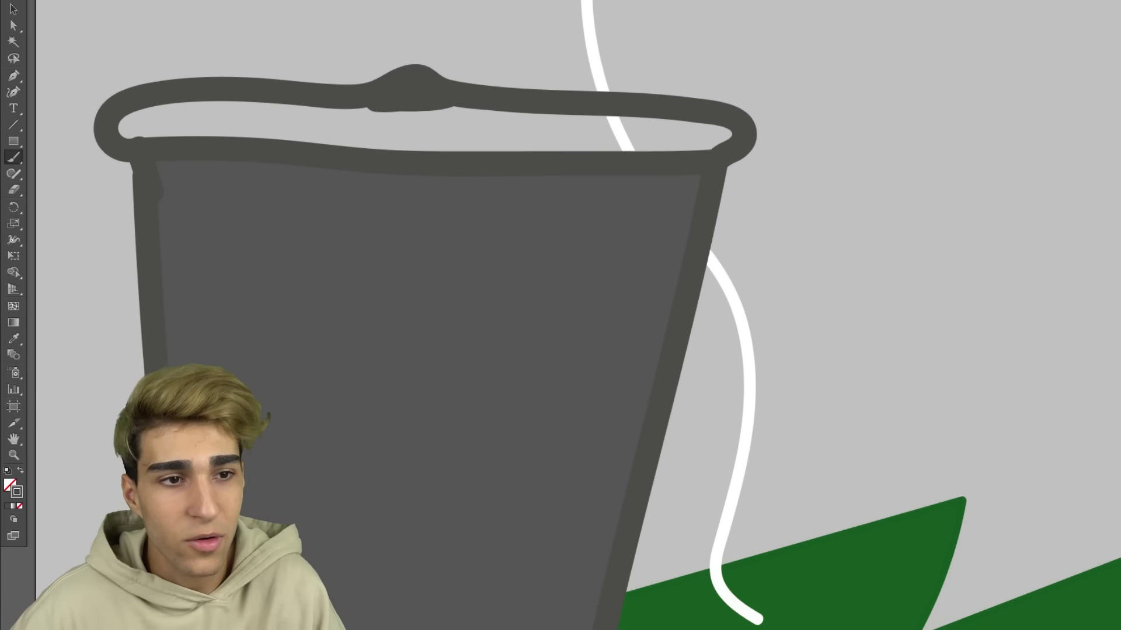
drag(282, 124, 146, 127)
drag(221, 114, 237, 115)
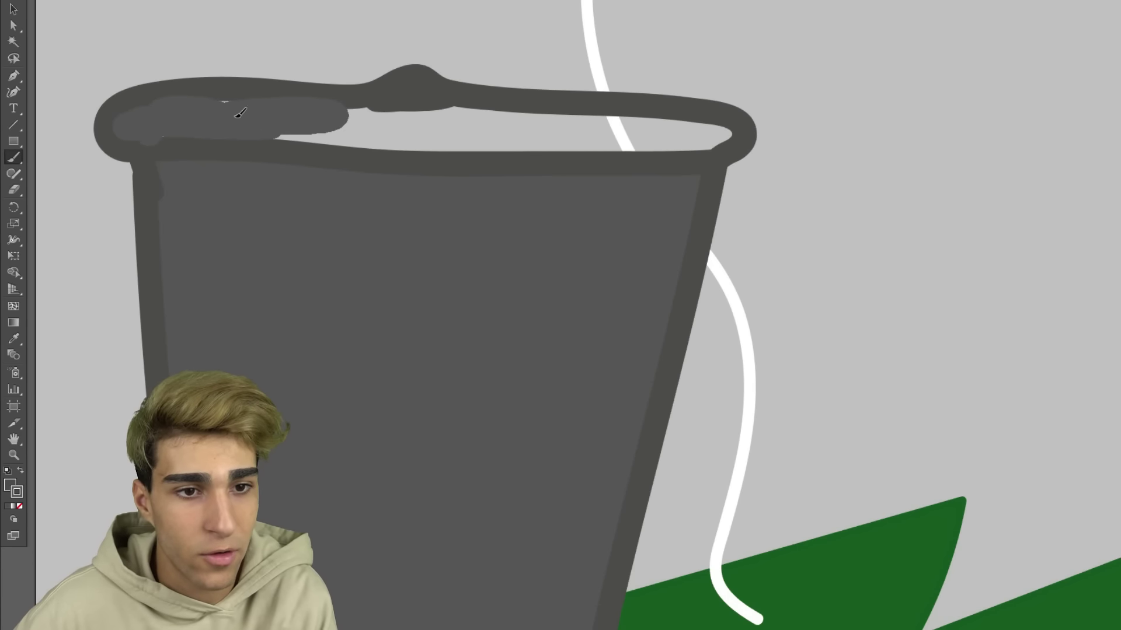
mouse_move(326, 109)
mouse_down()
mouse_move(377, 123)
mouse_move(368, 147)
mouse_move(708, 143)
mouse_up()
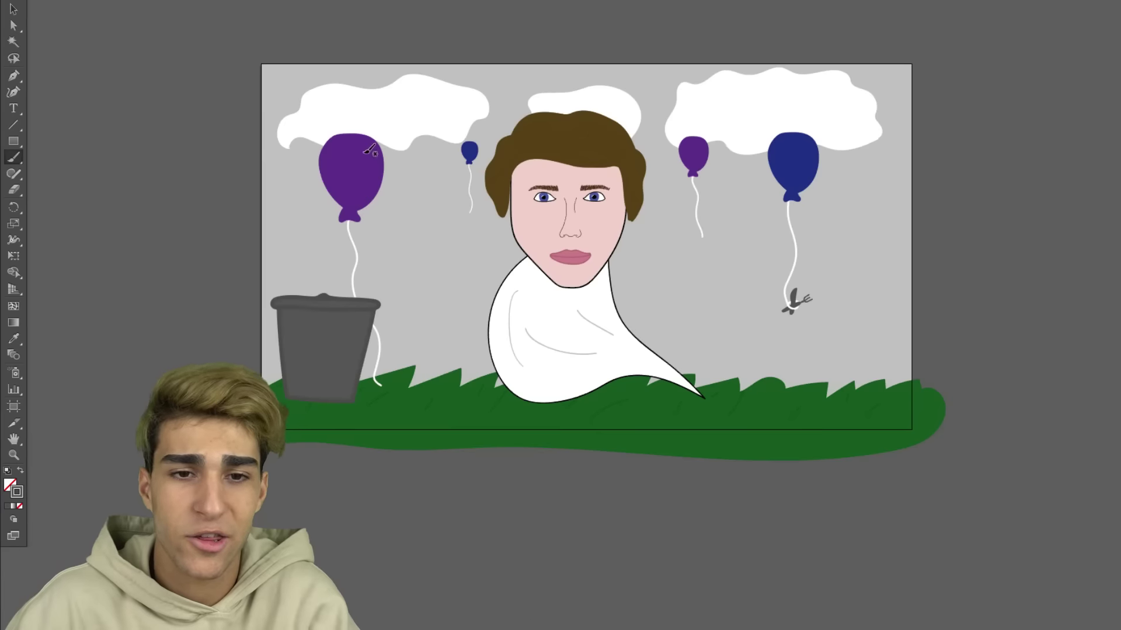
- Paint a golden pizza crust and fill the cheese triangle light yellow
scroll(699, 233, up, 8)
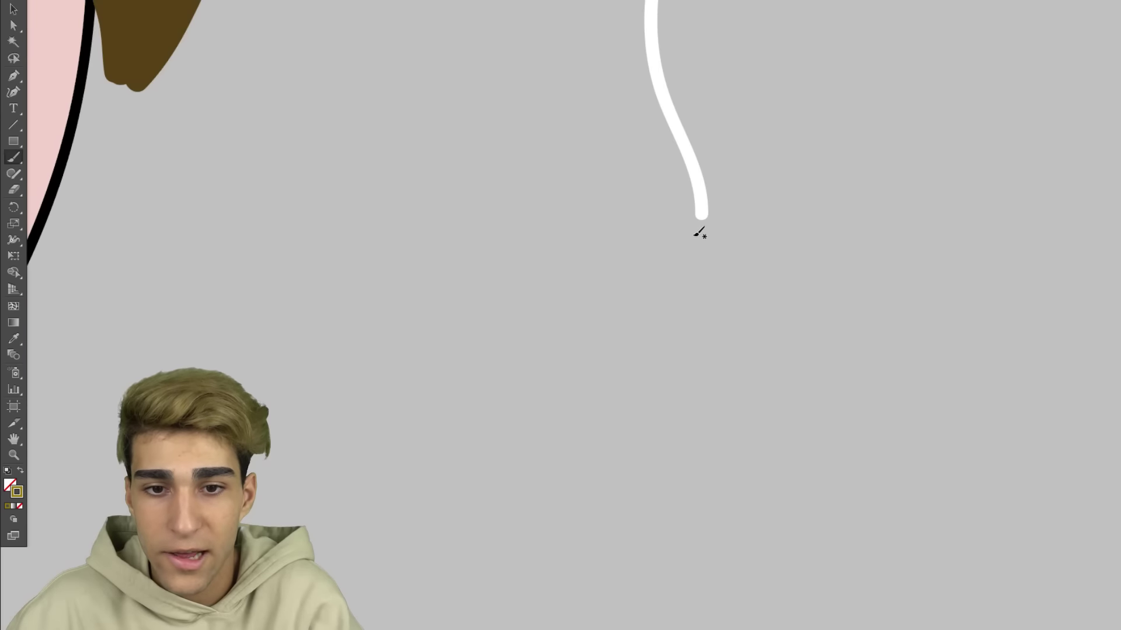
drag(622, 240, 825, 222)
scroll(725, 175, down, 3)
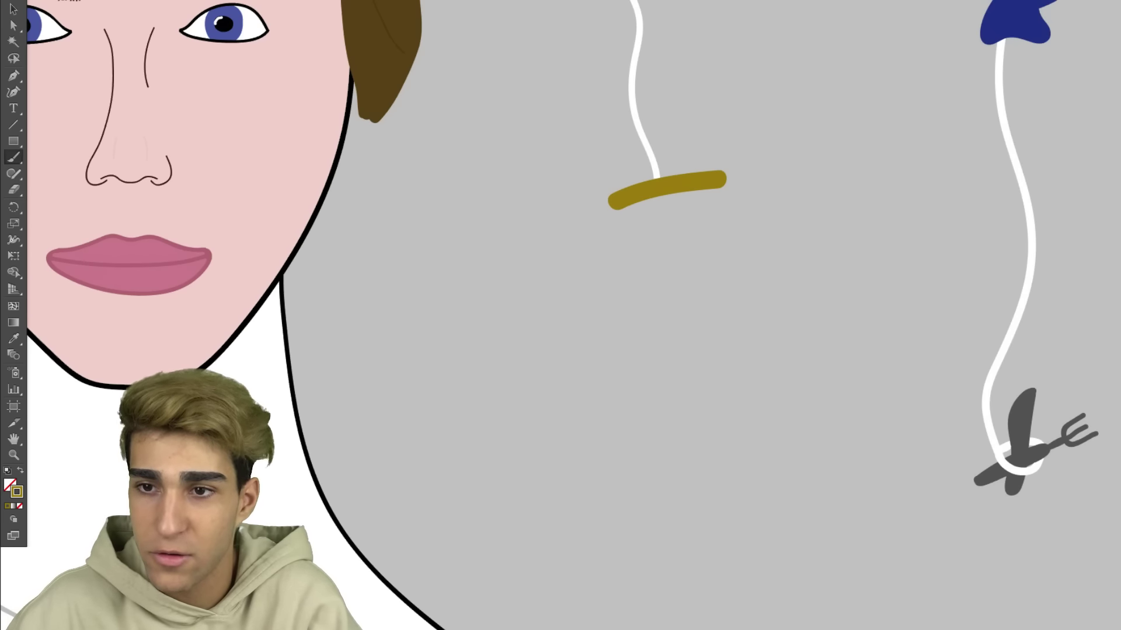
double_click(17, 492)
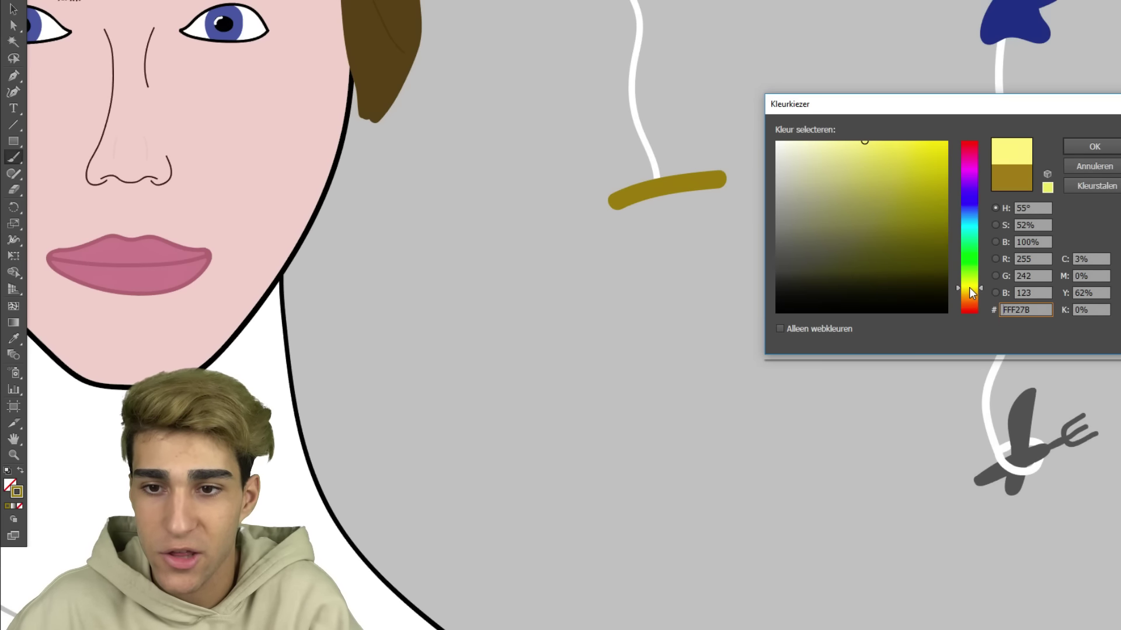
key(Return)
drag(615, 204, 648, 231)
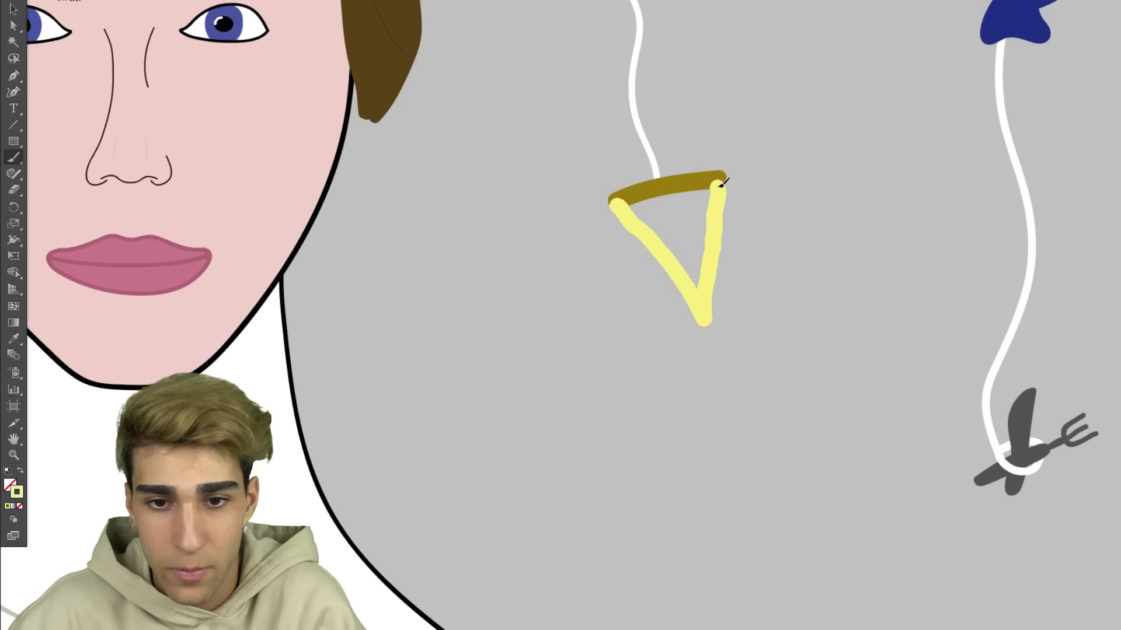
mouse_move(711, 185)
mouse_down()
mouse_move(654, 216)
mouse_move(709, 253)
mouse_move(688, 201)
mouse_up()
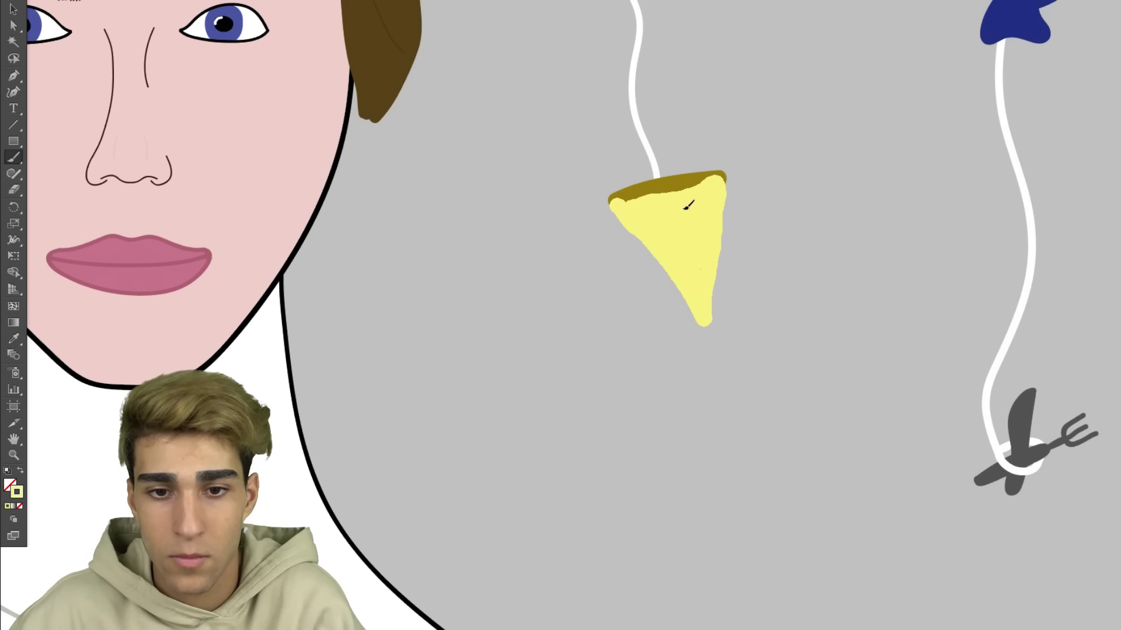
- Zoom out and set the brush colour to a pepperoni red
key(ctrl+0)
scroll(759, 309, up, 2)
scroll(760, 313, up, 2)
scroll(763, 312, up, 2)
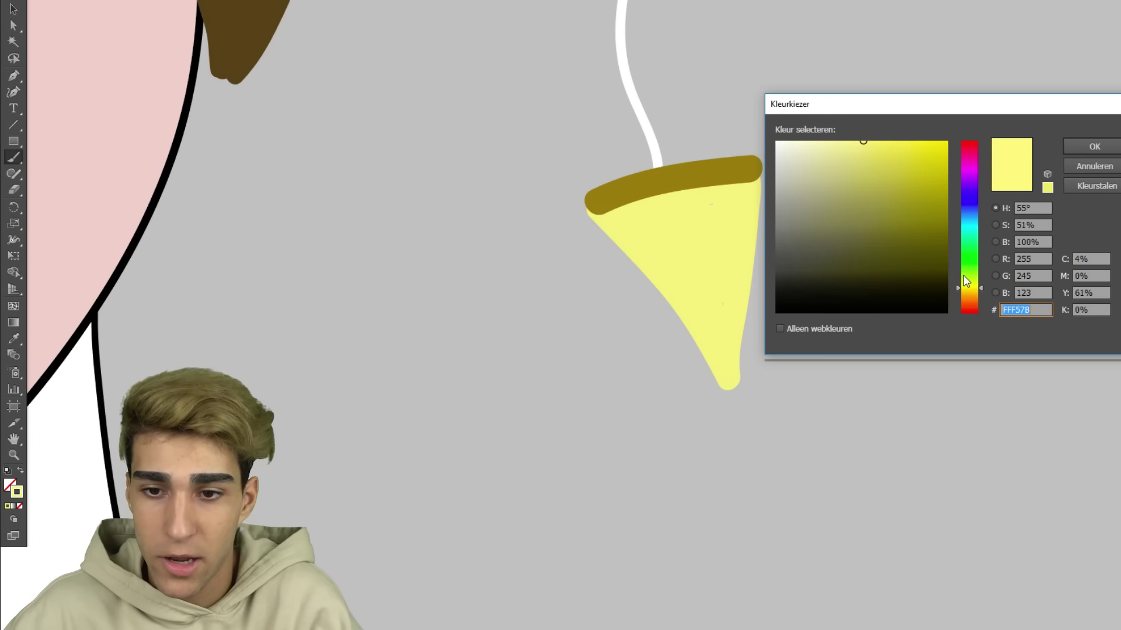
drag(966, 282, 962, 305)
drag(903, 185, 913, 164)
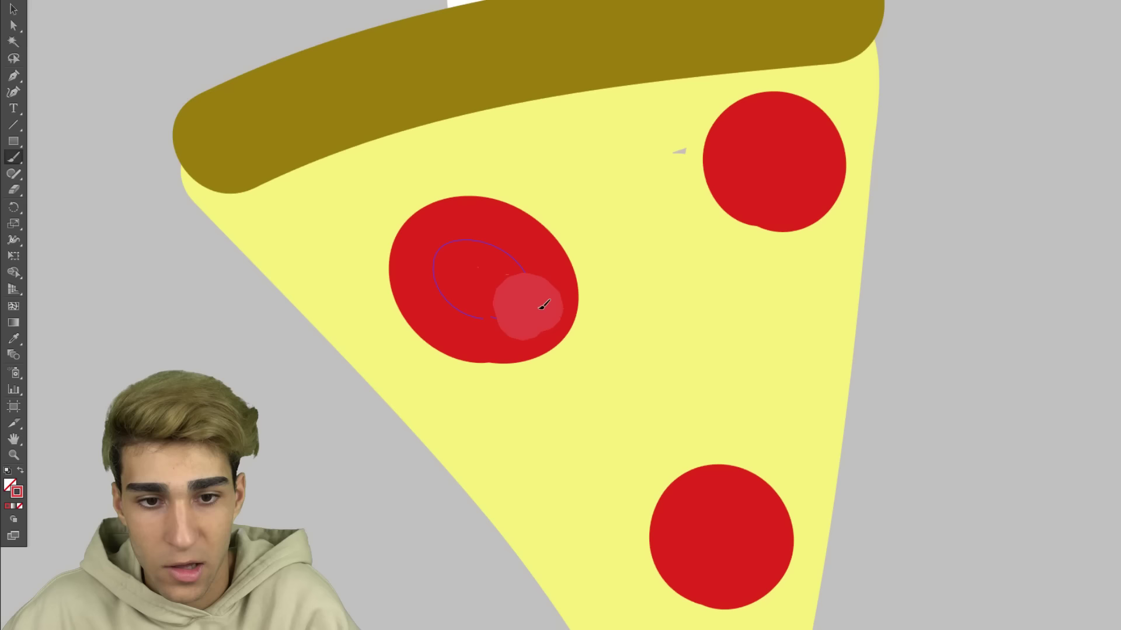
- Dot light-red spots on the left, upper-right and bottom pepperoni
drag(442, 285, 458, 283)
mouse_move(747, 189)
mouse_down()
mouse_move(806, 133)
mouse_move(752, 127)
mouse_up()
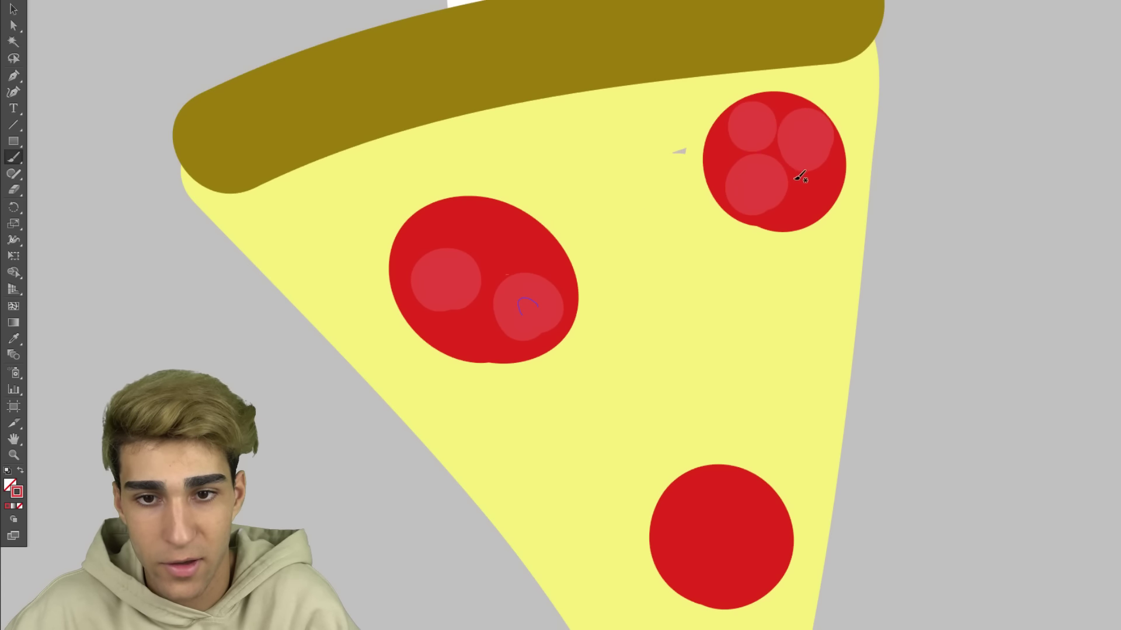
drag(811, 190, 803, 195)
drag(678, 520, 680, 517)
drag(734, 499, 738, 496)
drag(704, 577, 768, 550)
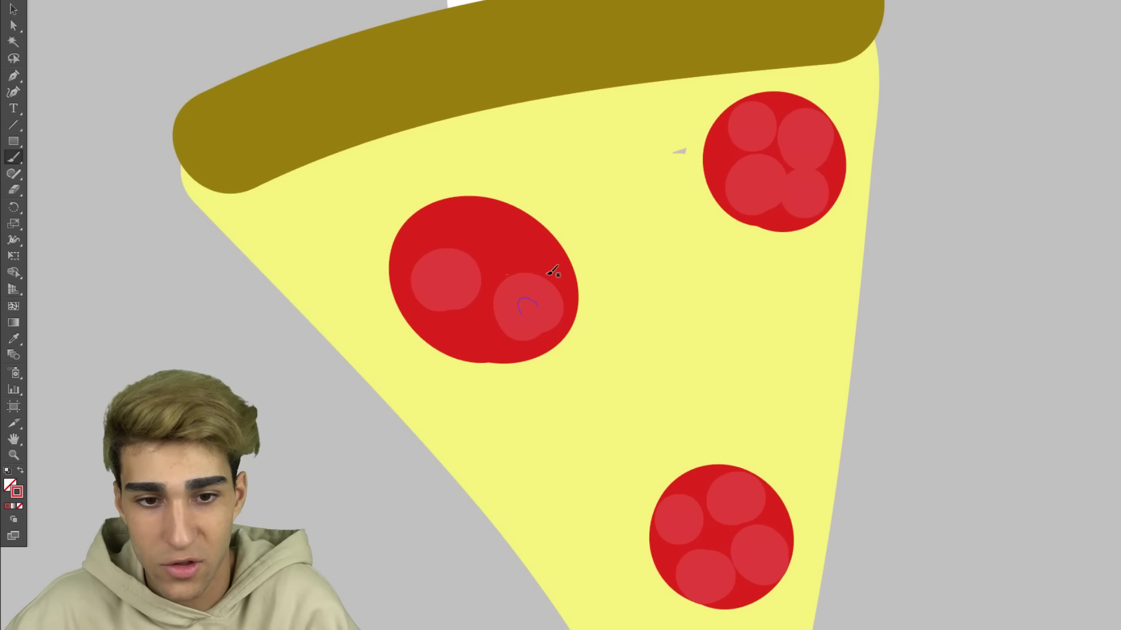
drag(509, 246, 502, 241)
drag(466, 333, 474, 330)
- Extend the white string down over the pizza slice and along its lower edge
scroll(817, 298, down, 3)
scroll(817, 299, down, 3)
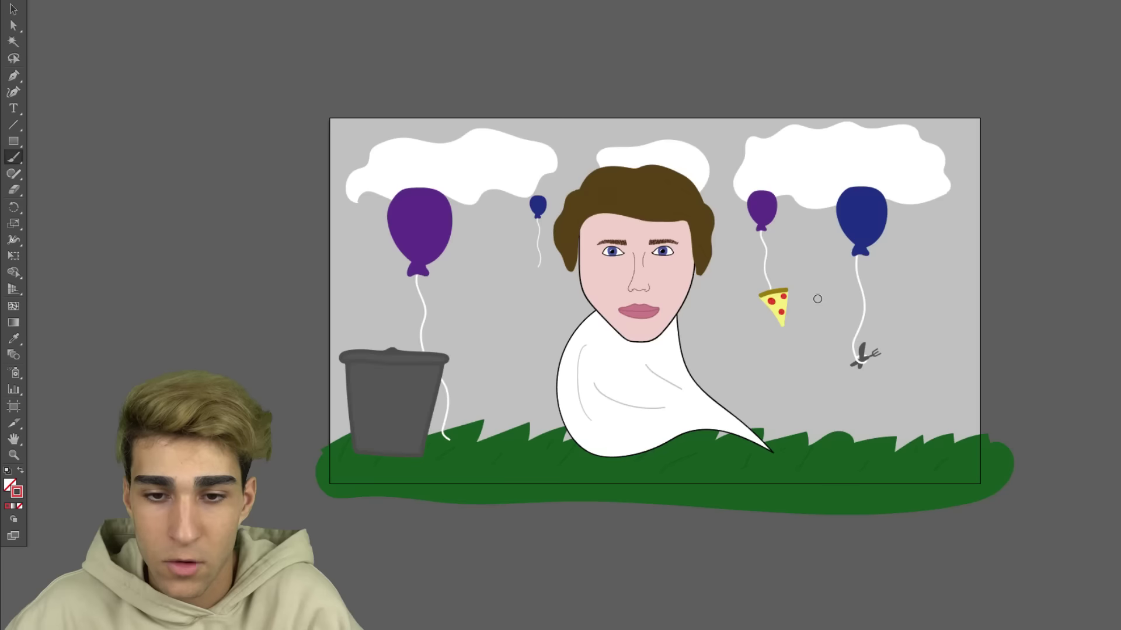
scroll(817, 299, up, 1)
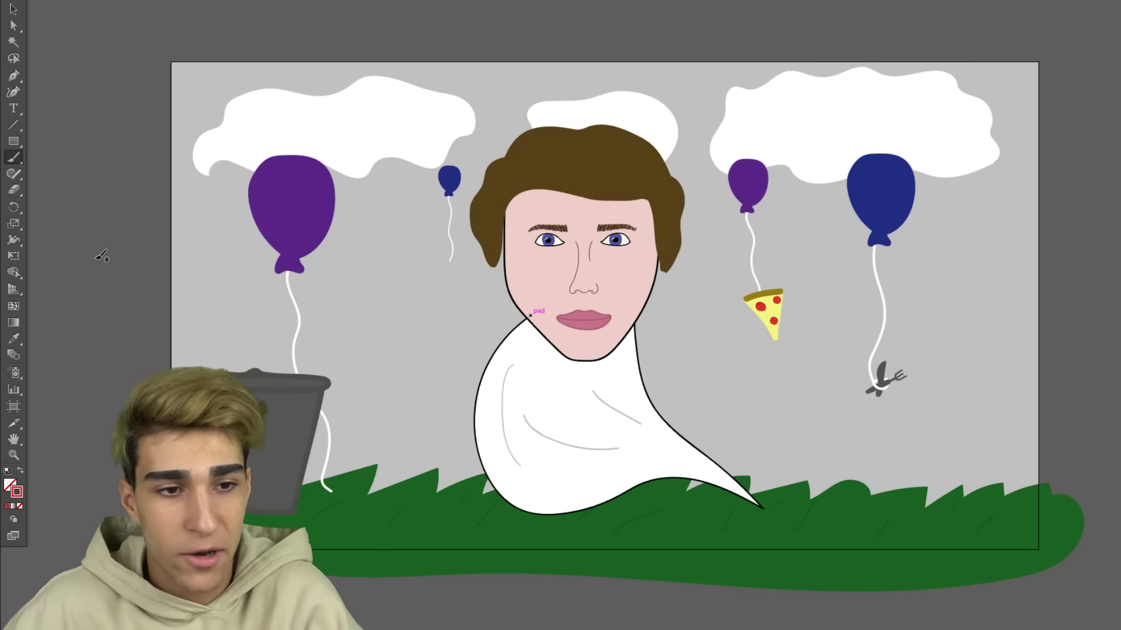
scroll(691, 249, up, 5)
scroll(681, 268, up, 3)
scroll(750, 124, up, 2)
scroll(736, 139, down, 2)
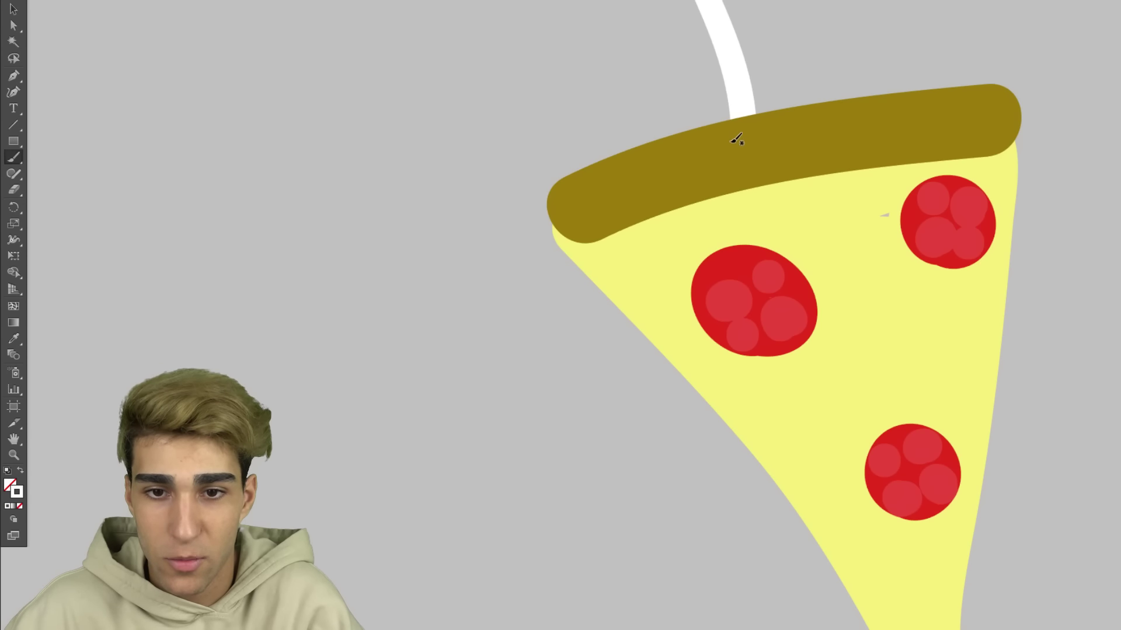
drag(749, 122, 737, 372)
mouse_move(739, 414)
mouse_down()
mouse_move(805, 538)
mouse_move(795, 495)
mouse_move(891, 463)
mouse_move(921, 401)
mouse_move(879, 301)
mouse_move(725, 163)
mouse_up()
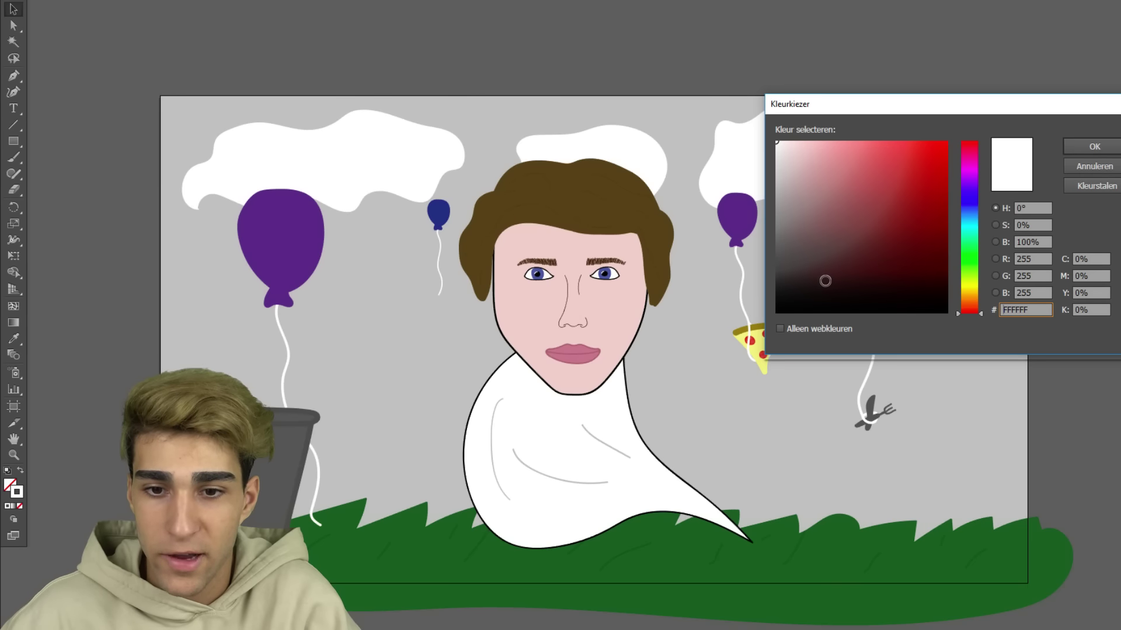
- Paint the sky dark grey 3F3F3F, the lower background lighter grey, then pick yellow FFFF24
click(771, 271)
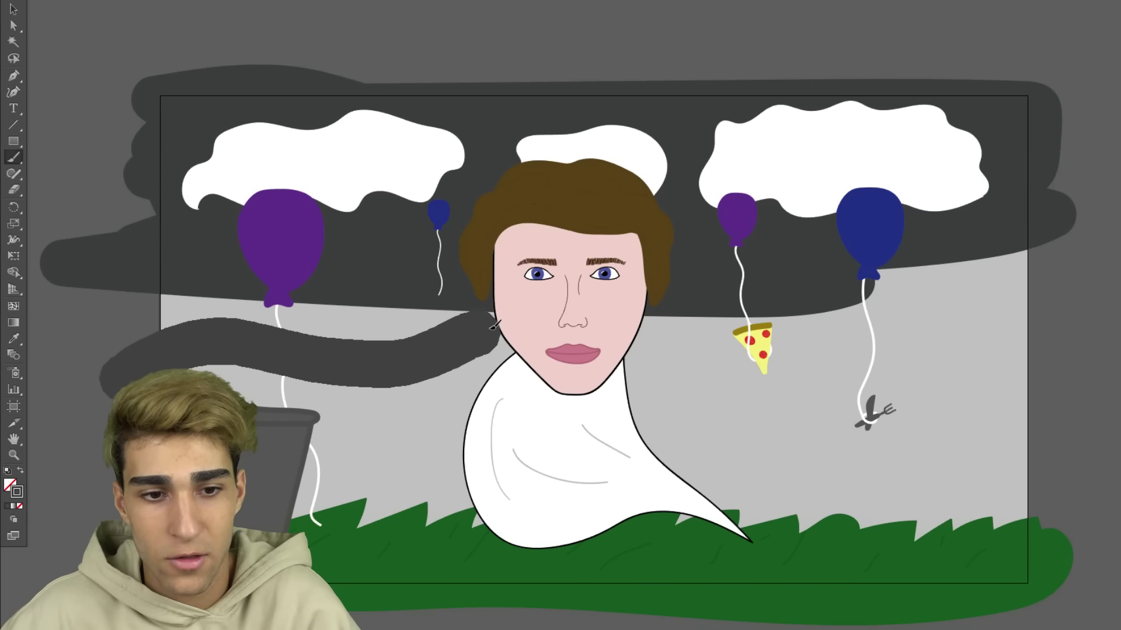
drag(495, 326, 993, 263)
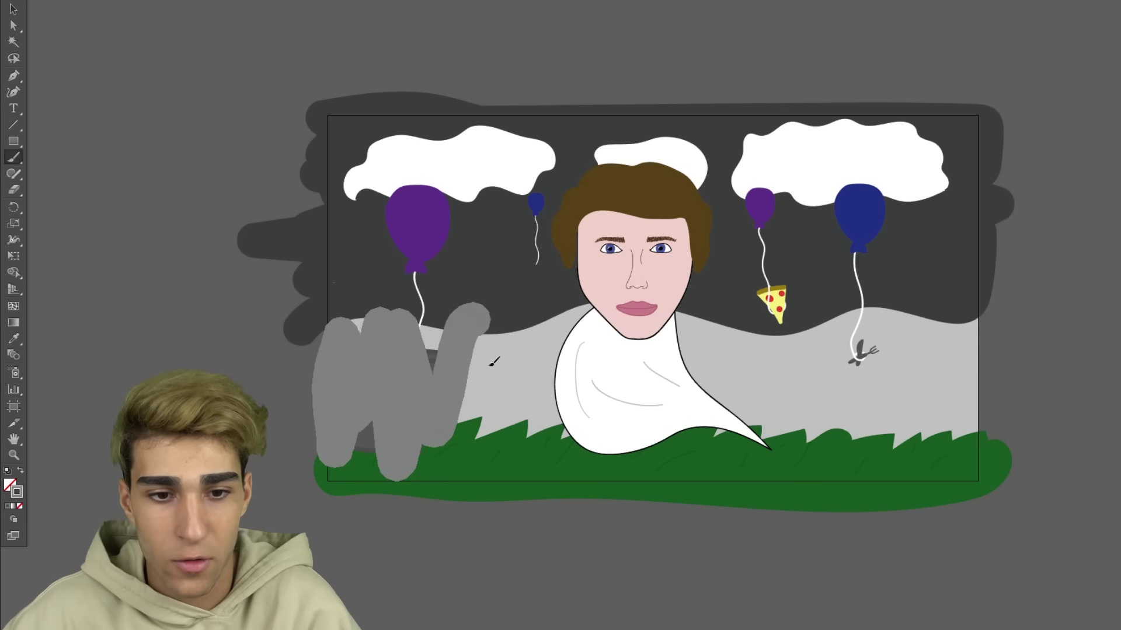
drag(494, 362, 940, 449)
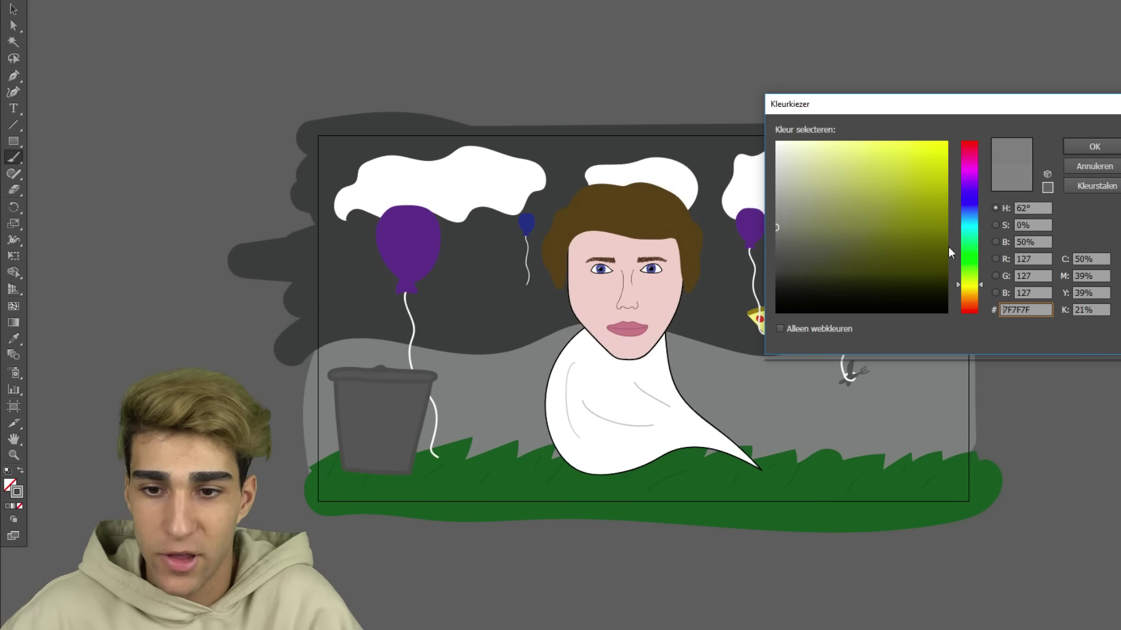
drag(947, 252, 925, 128)
click(1097, 147)
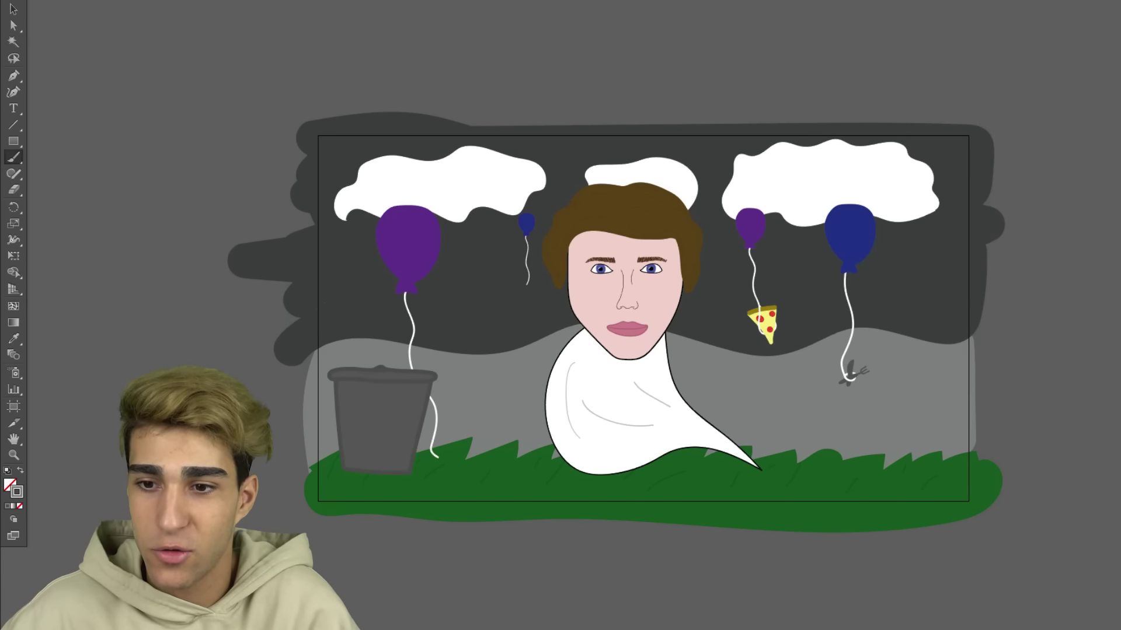
- Draw yellow lightning bolts by the small balloon and right cloud, plus wavy wind lines
drag(496, 143, 458, 213)
drag(1052, 146, 1081, 186)
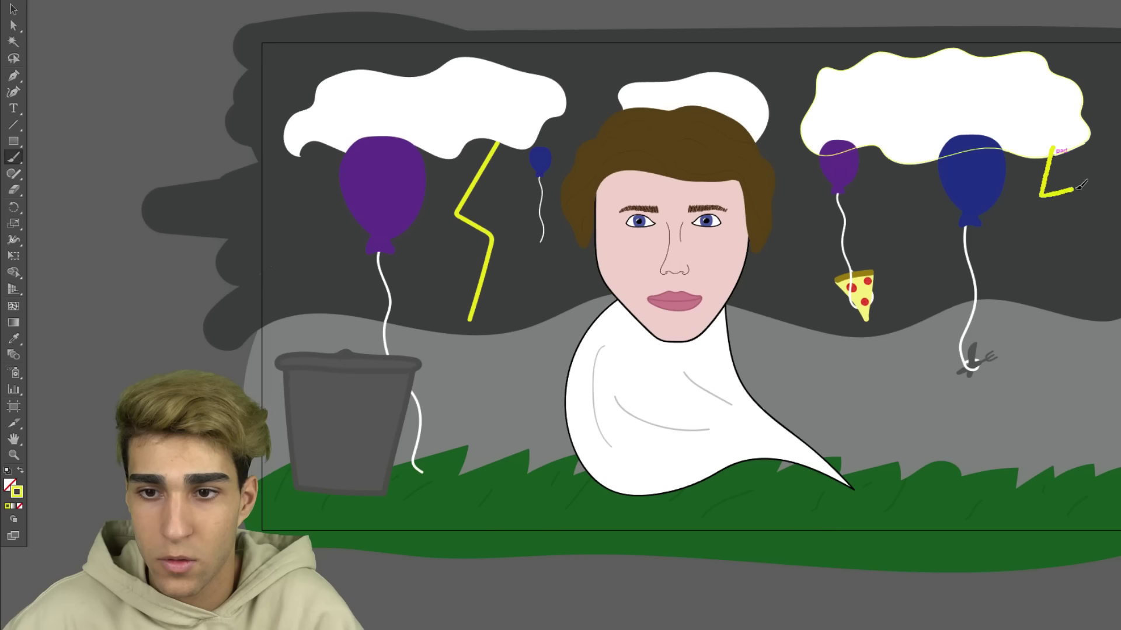
drag(315, 213, 327, 239)
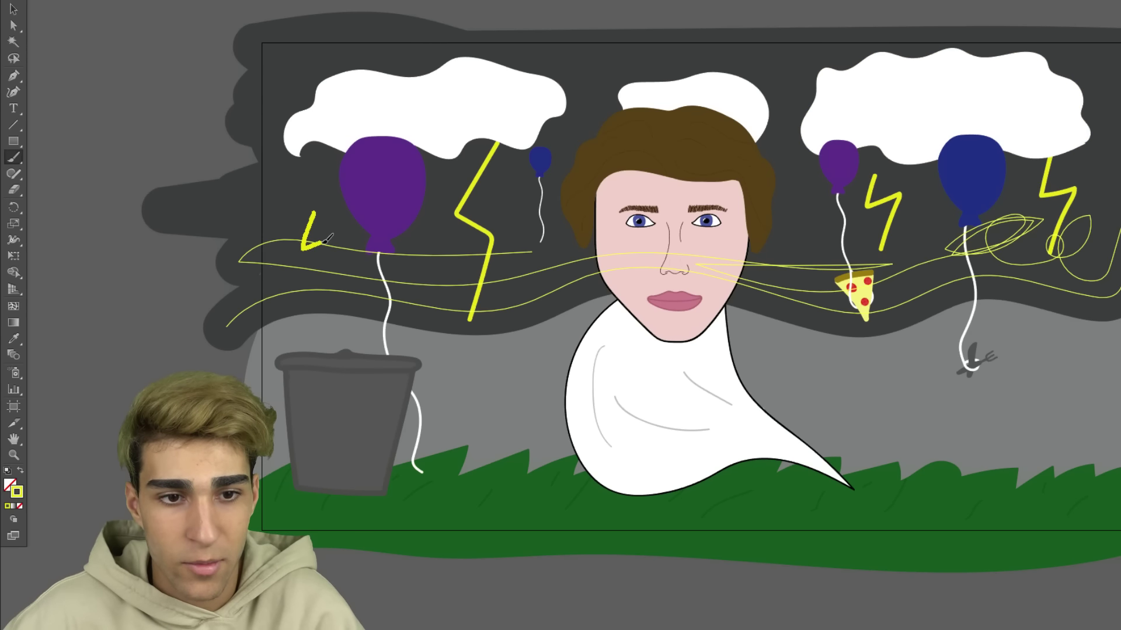
scroll(62, 210, down, 3)
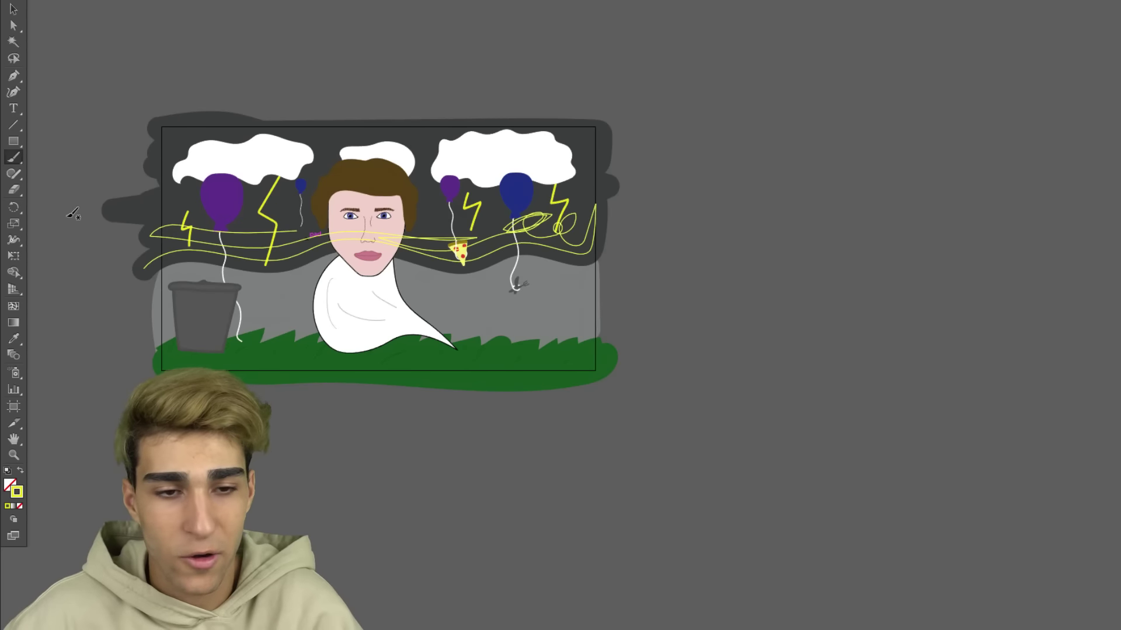